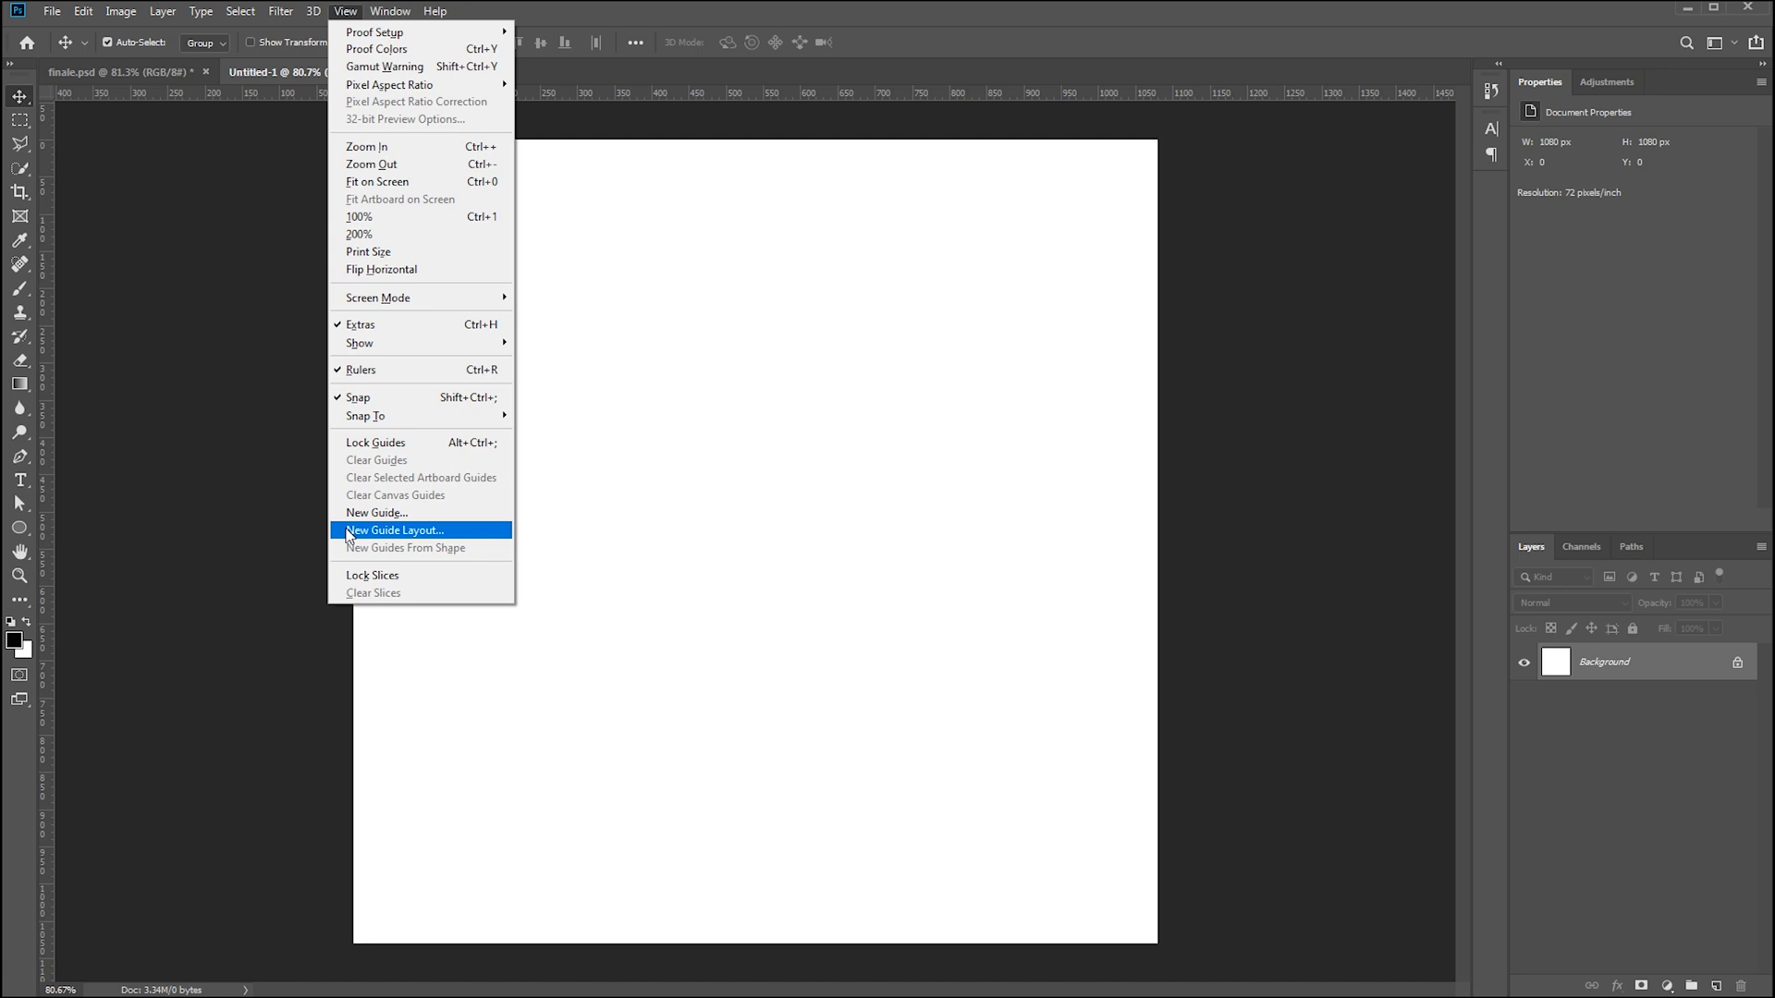
Add a guide layout with equal margins inside all four edges of the canvas
click(348, 531)
click(472, 323)
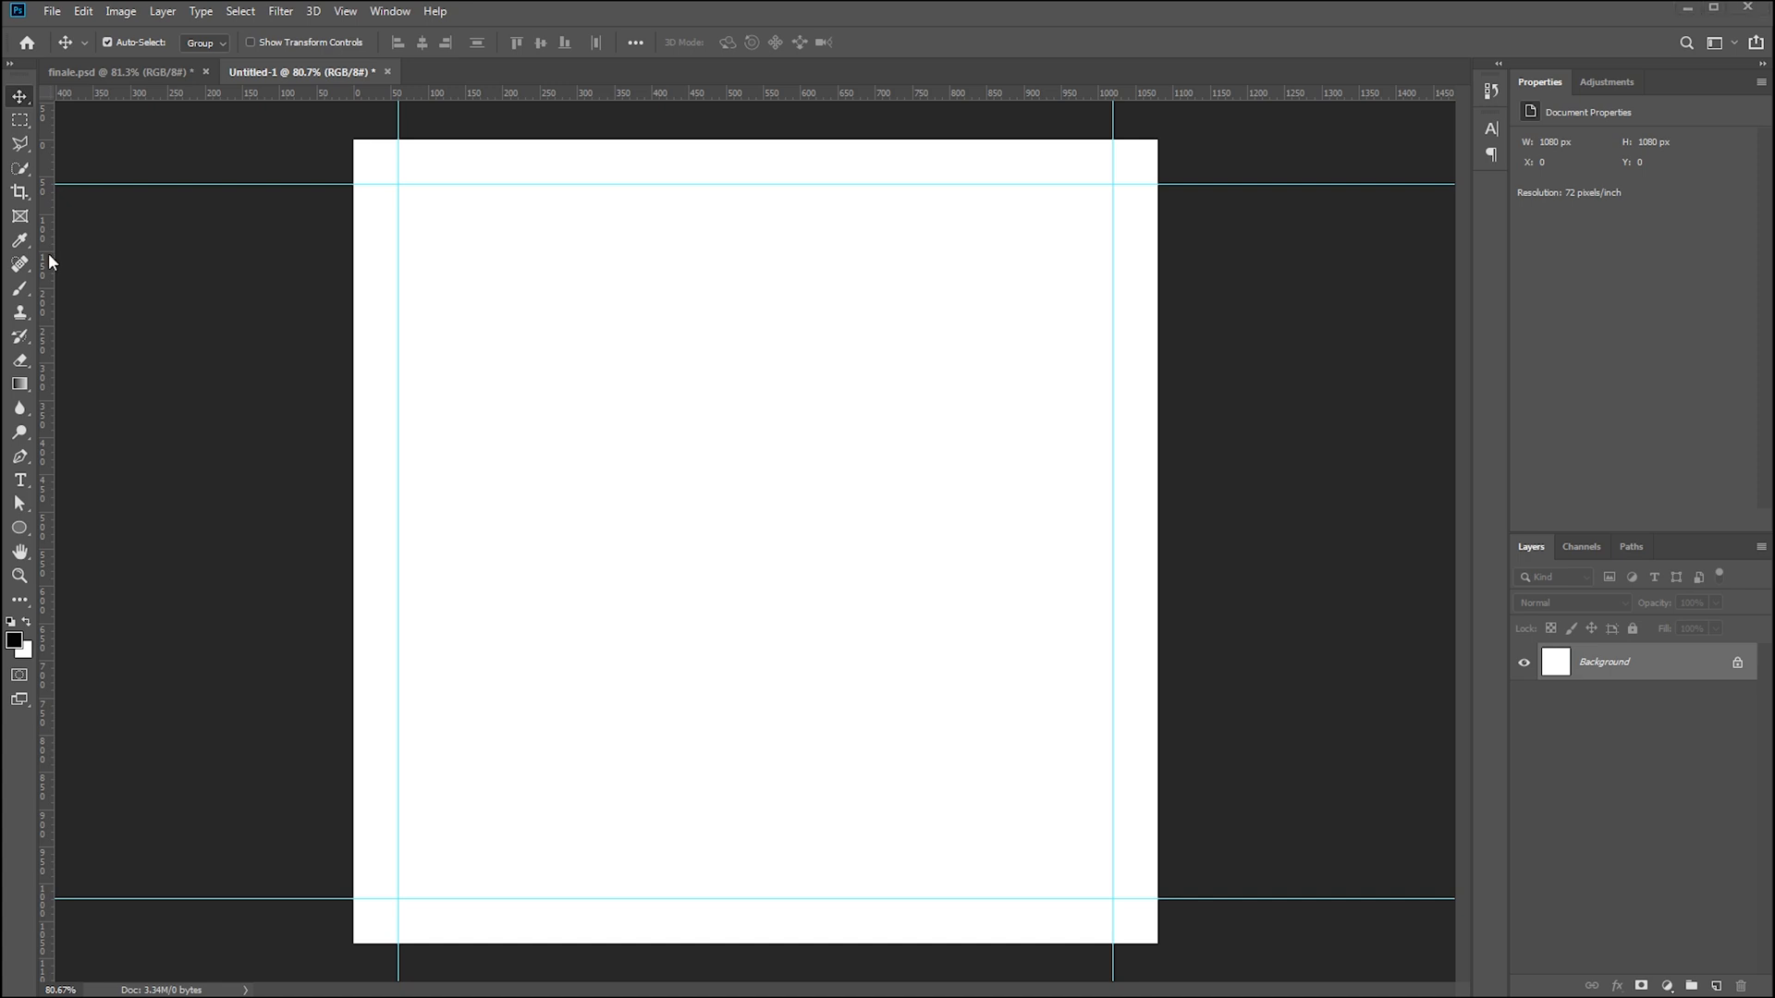
Draw a rectangle of about 1120 x 1110 px over the whole canvas and give it a solid light grey fill
click(21, 529)
right_click(21, 529)
click(83, 522)
drag(338, 127, 1171, 953)
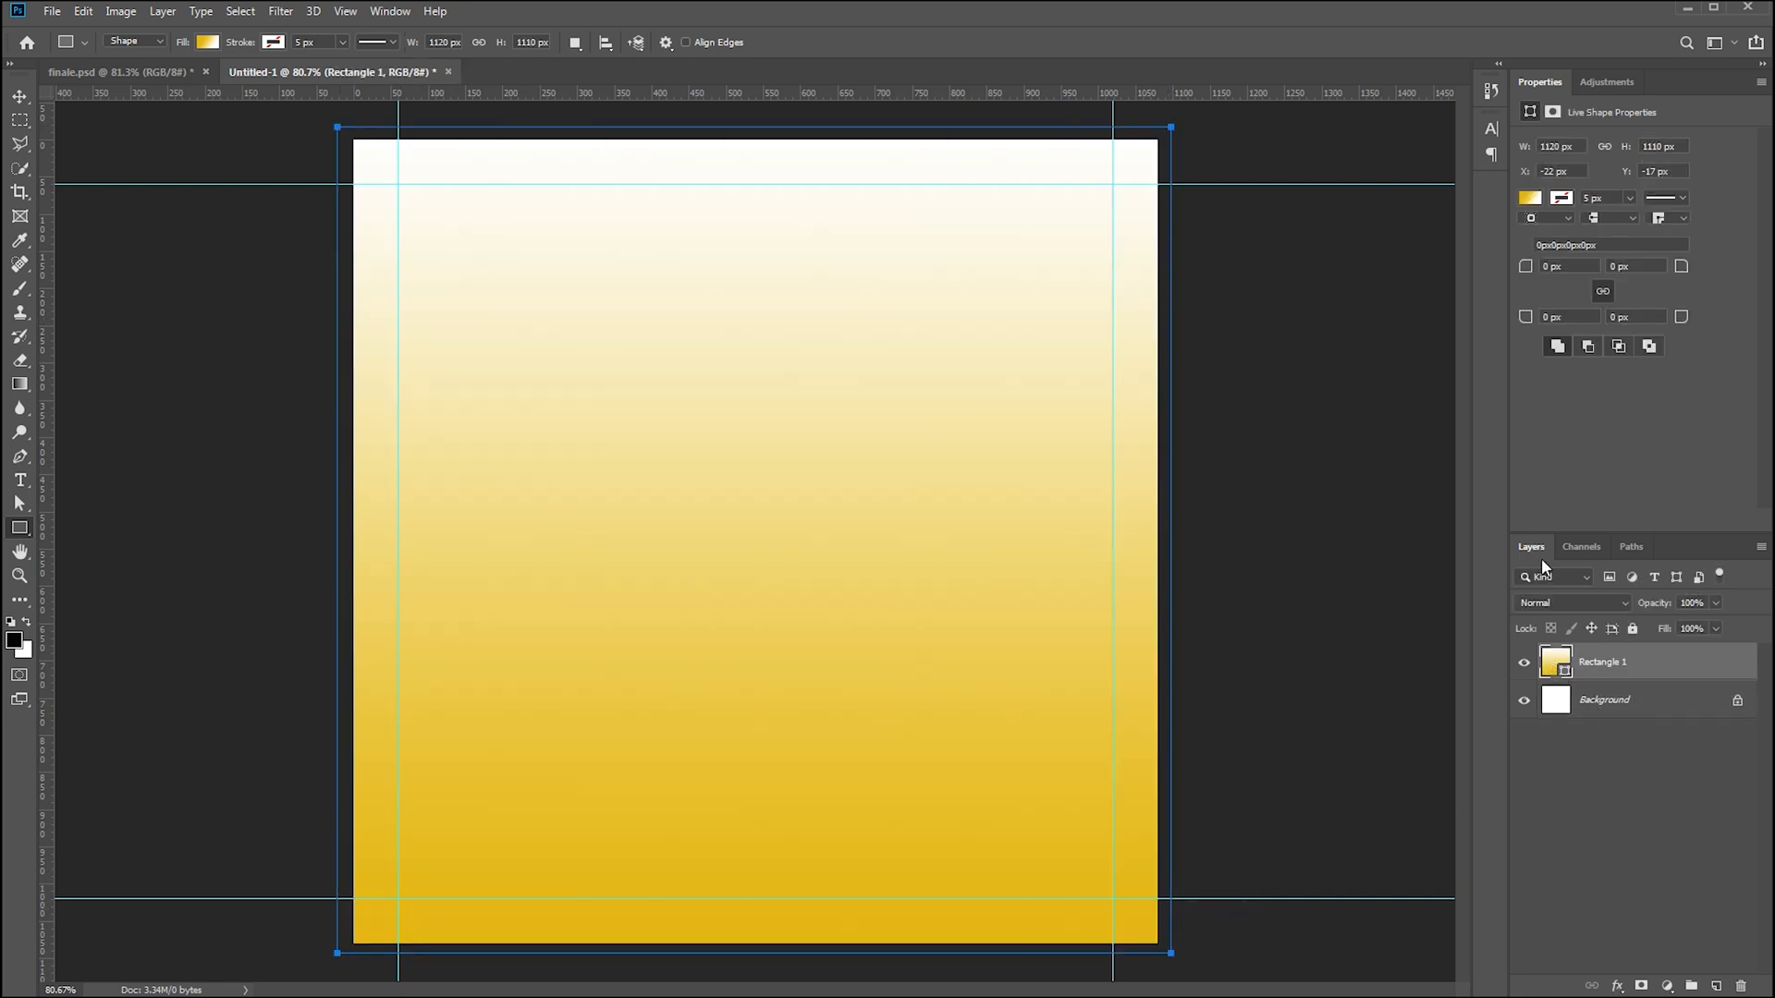
click(1530, 199)
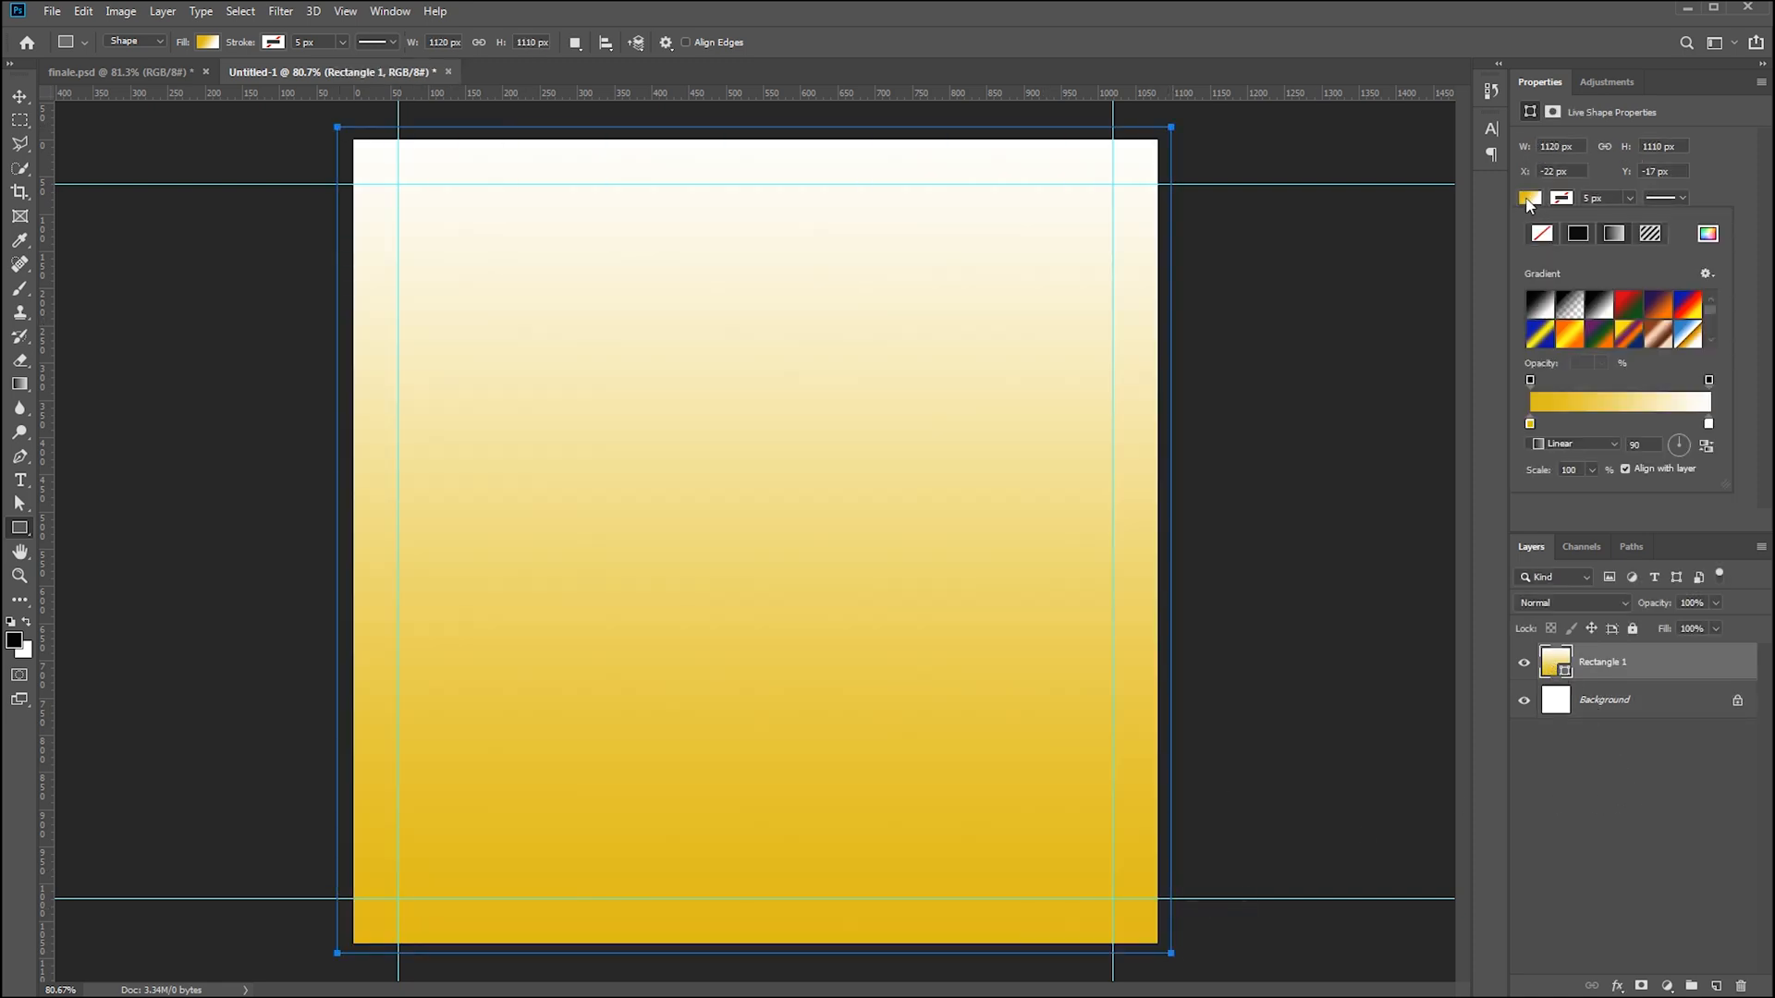
click(1578, 232)
click(1666, 316)
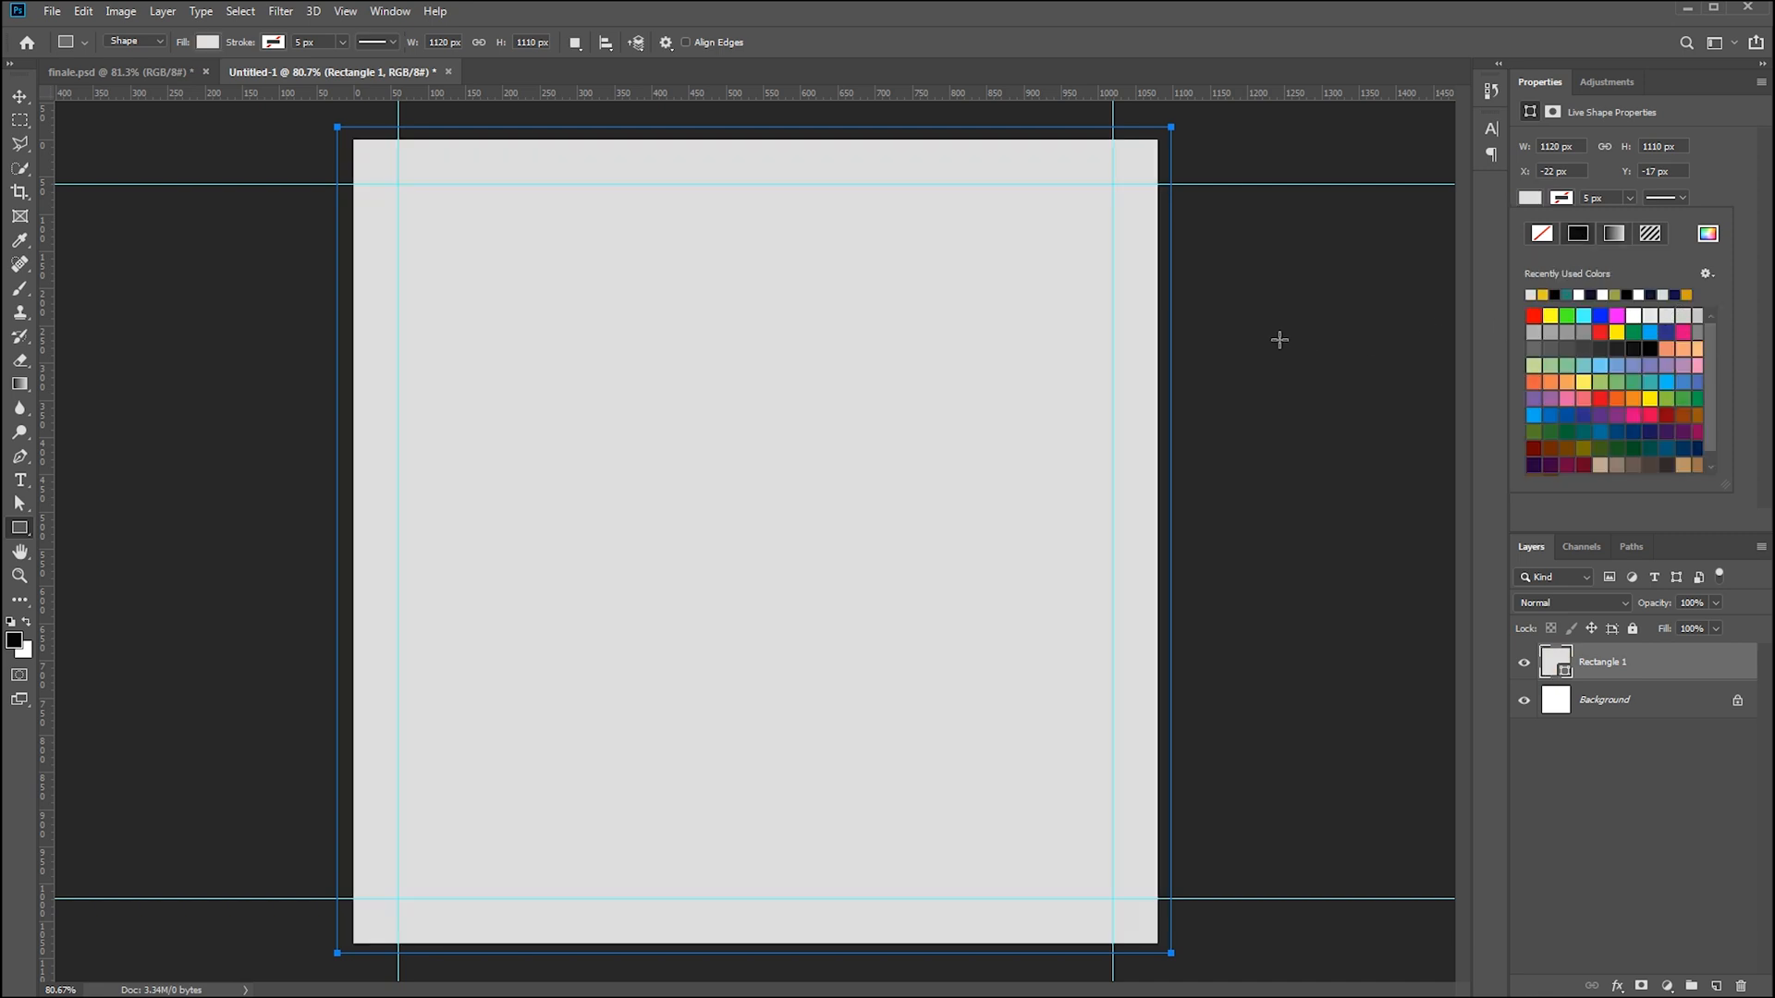
Put the grey rectangle layer in a group and name the group Background
click(1641, 659)
key(ctrl+g)
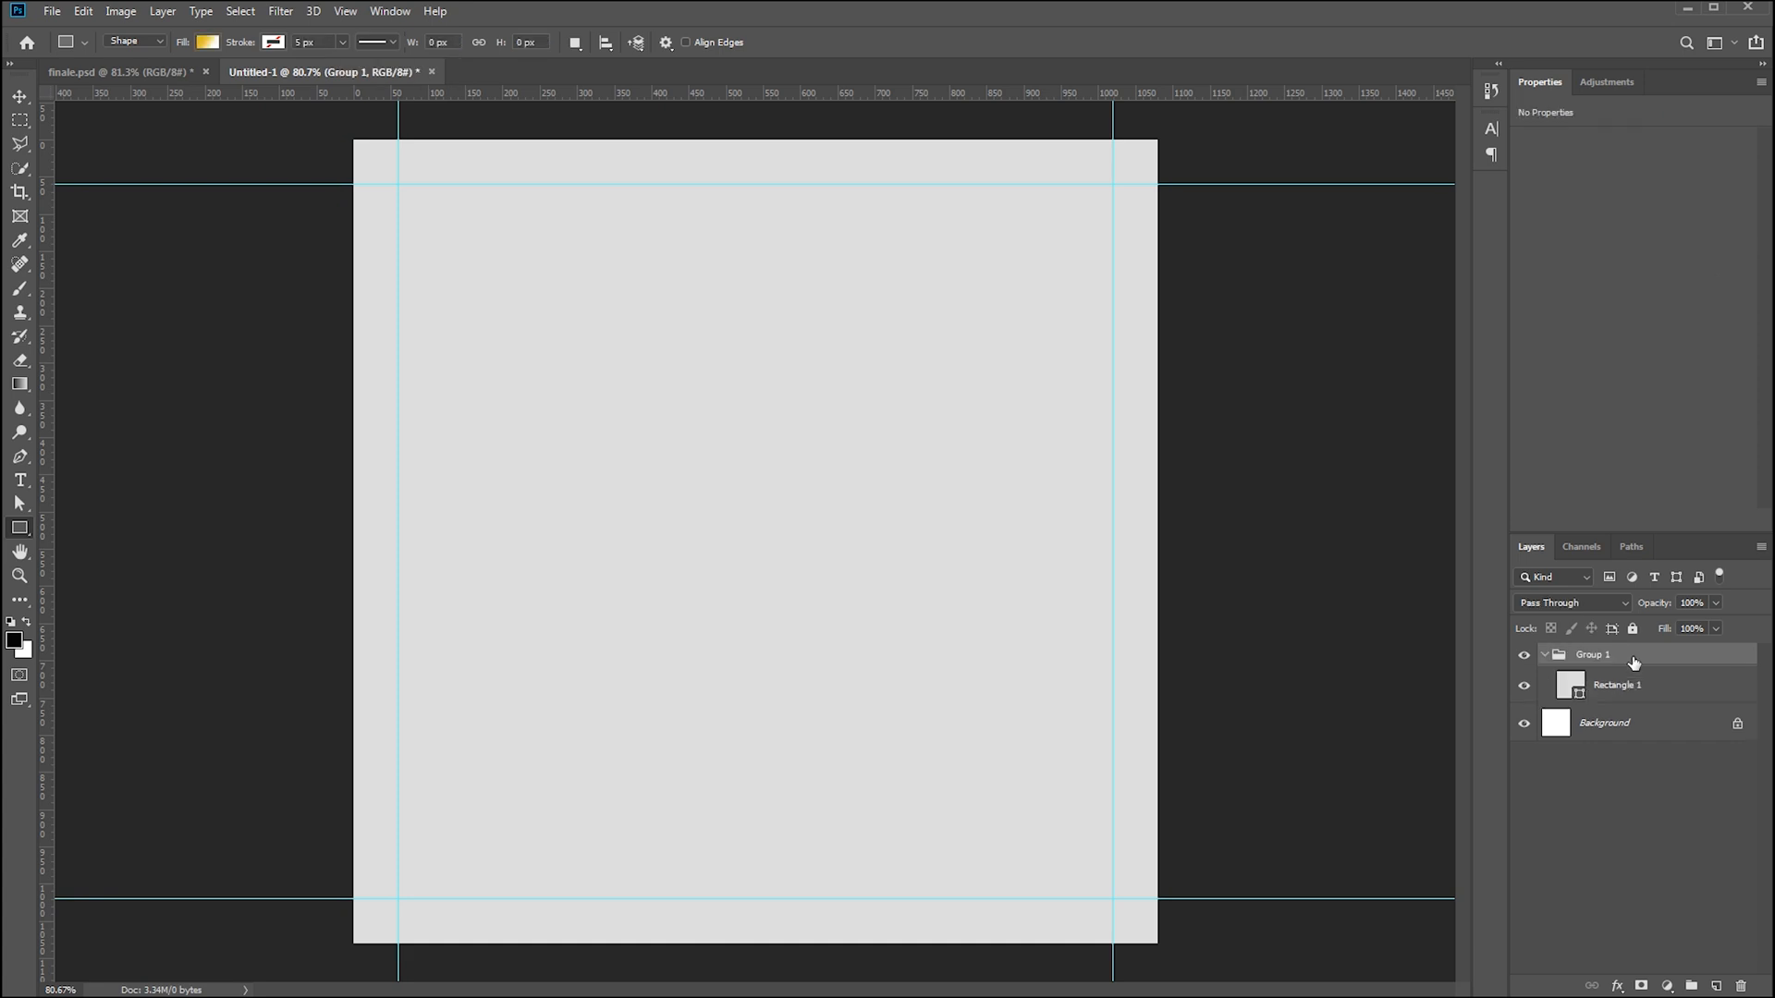
double_click(1592, 655)
text(Background)
key(Return)
Collapse the Background group and delete the original locked white Background layer
click(1542, 657)
click(1615, 690)
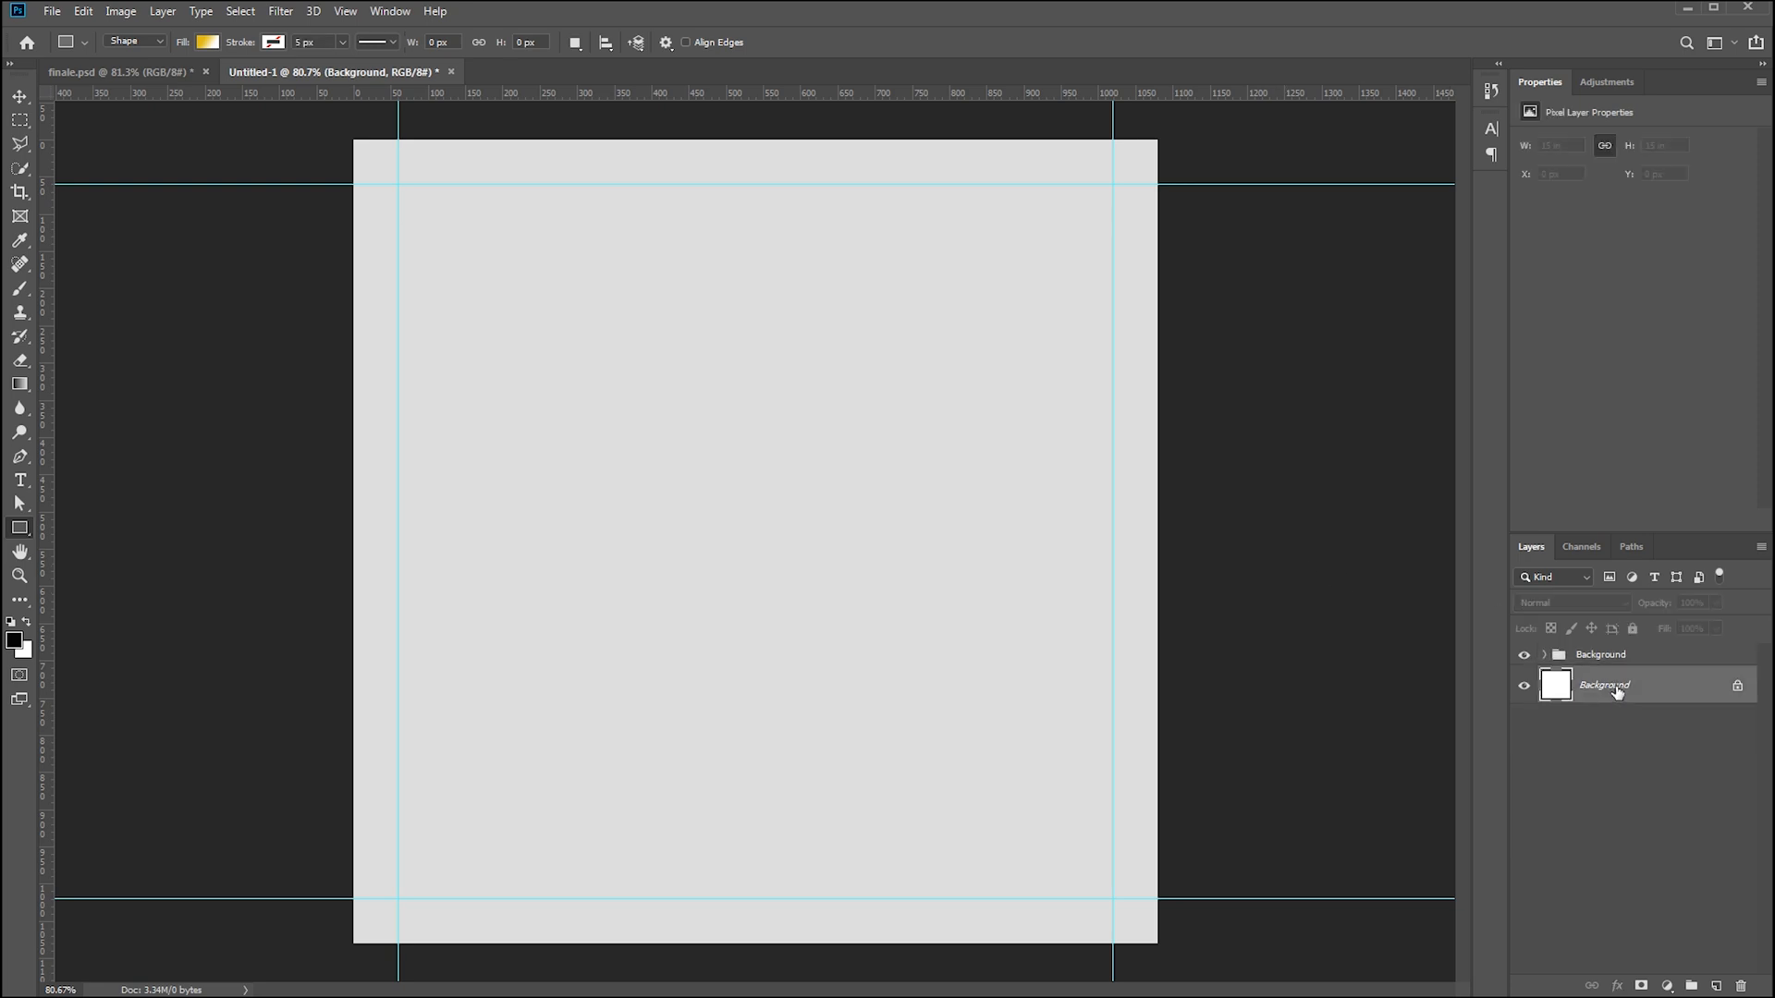
key(Delete)
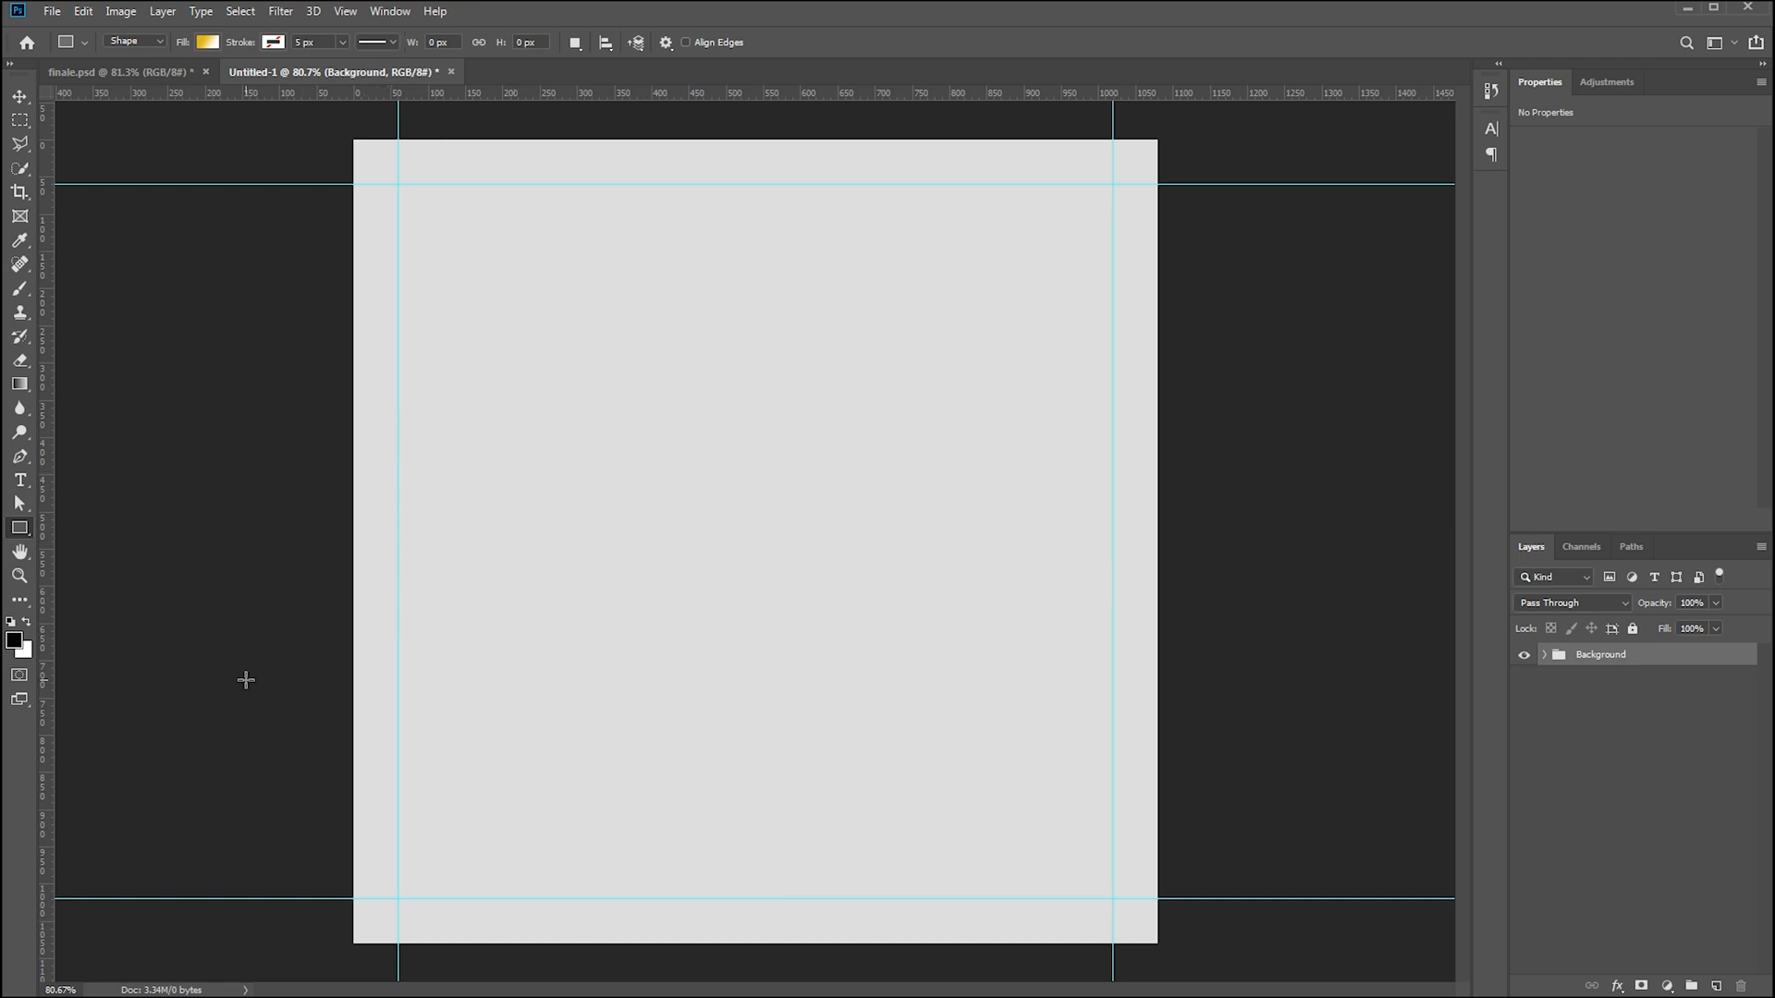
Draw a closed wavy shape about 1165 x 292 px with the Pen tool, covering the lower part of the canvas
key(p)
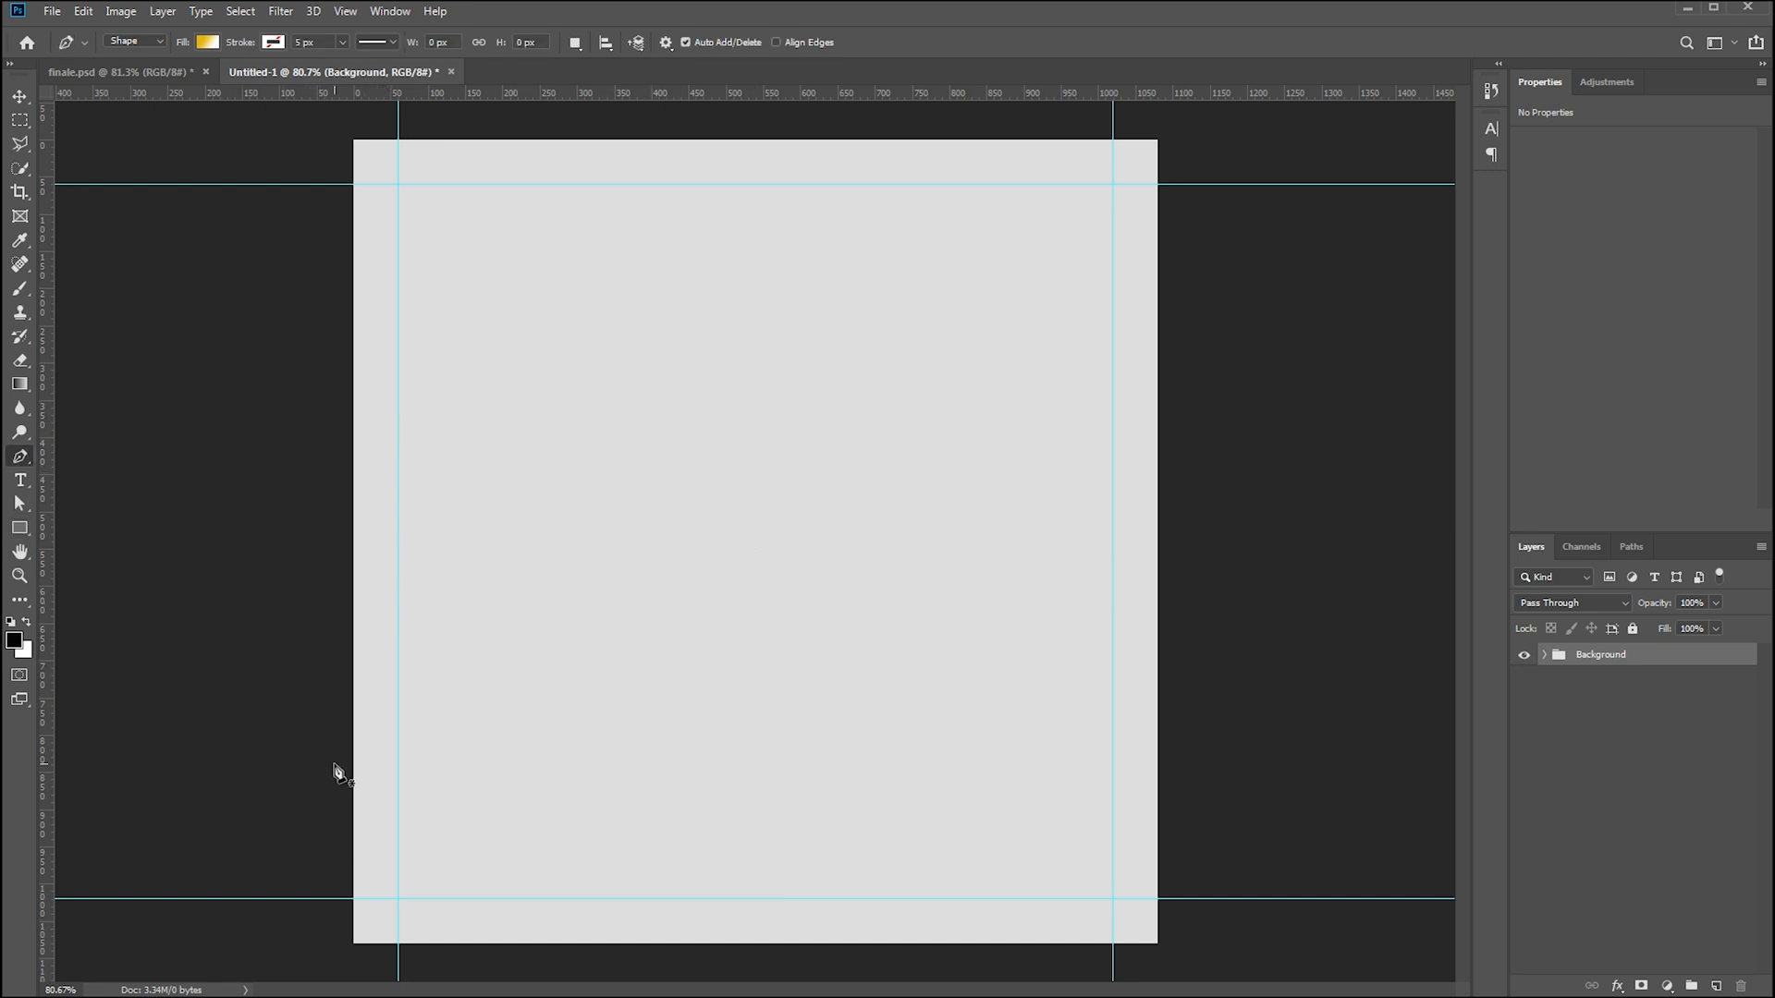
drag(341, 774, 351, 786)
drag(493, 798, 574, 777)
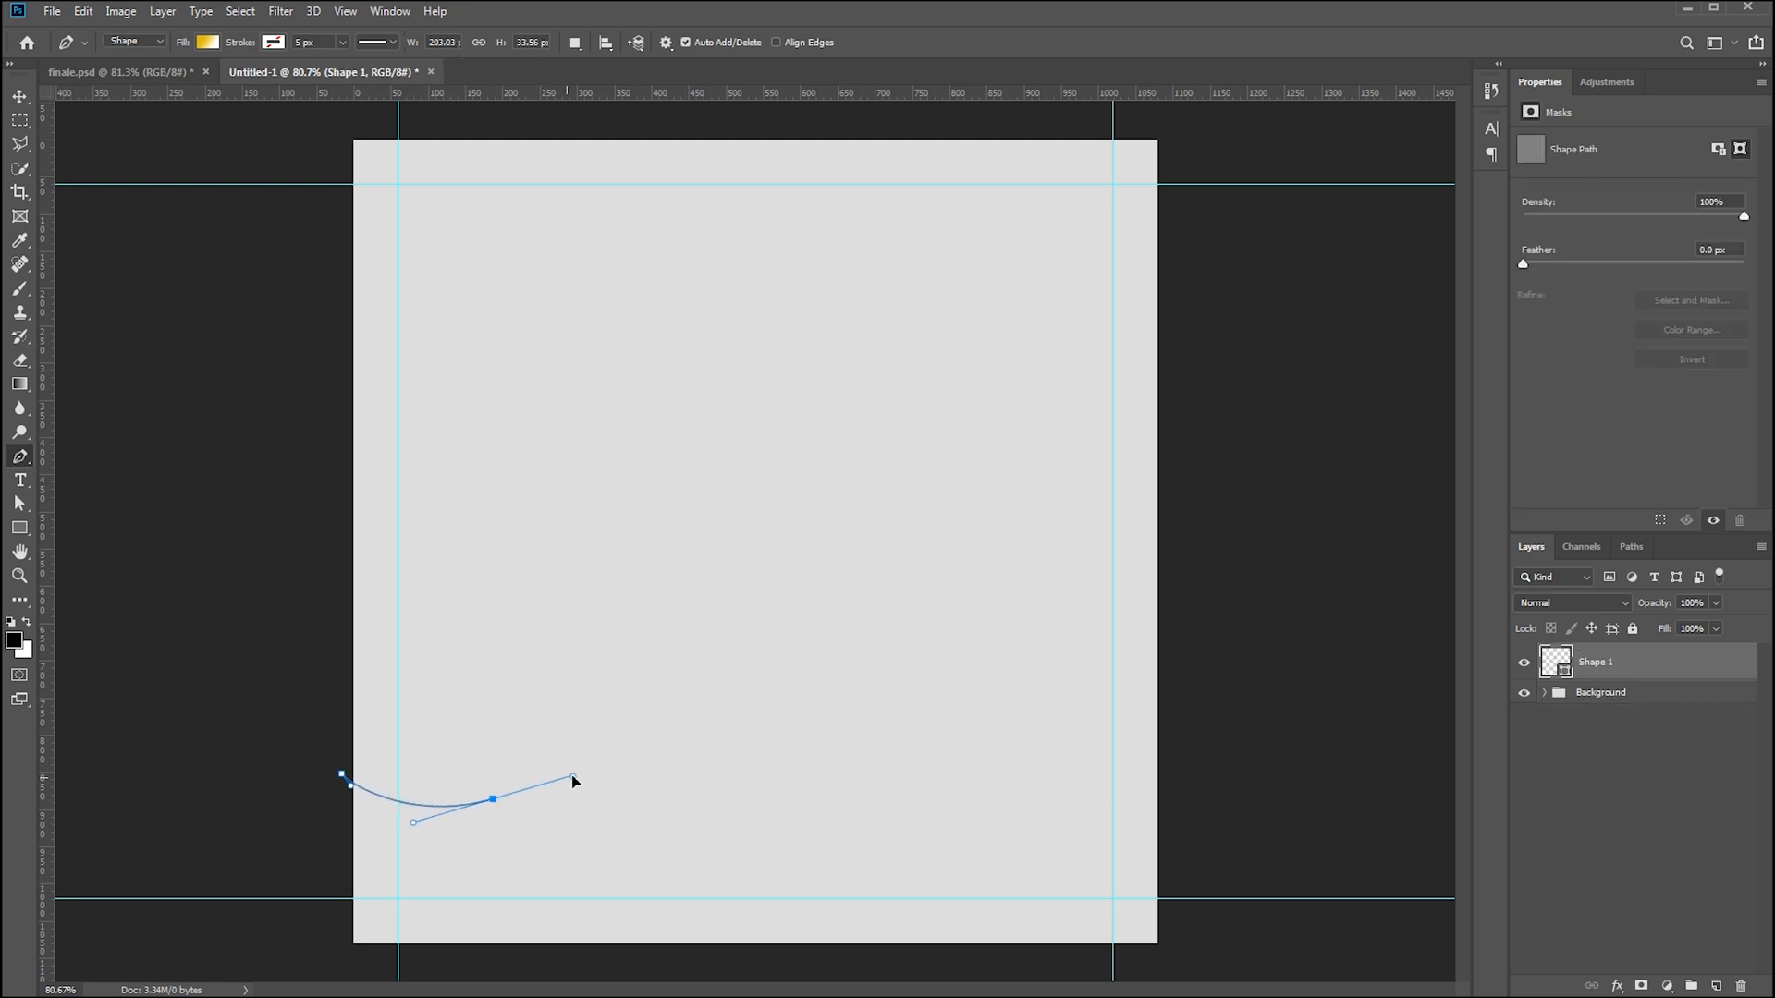
drag(758, 765, 944, 812)
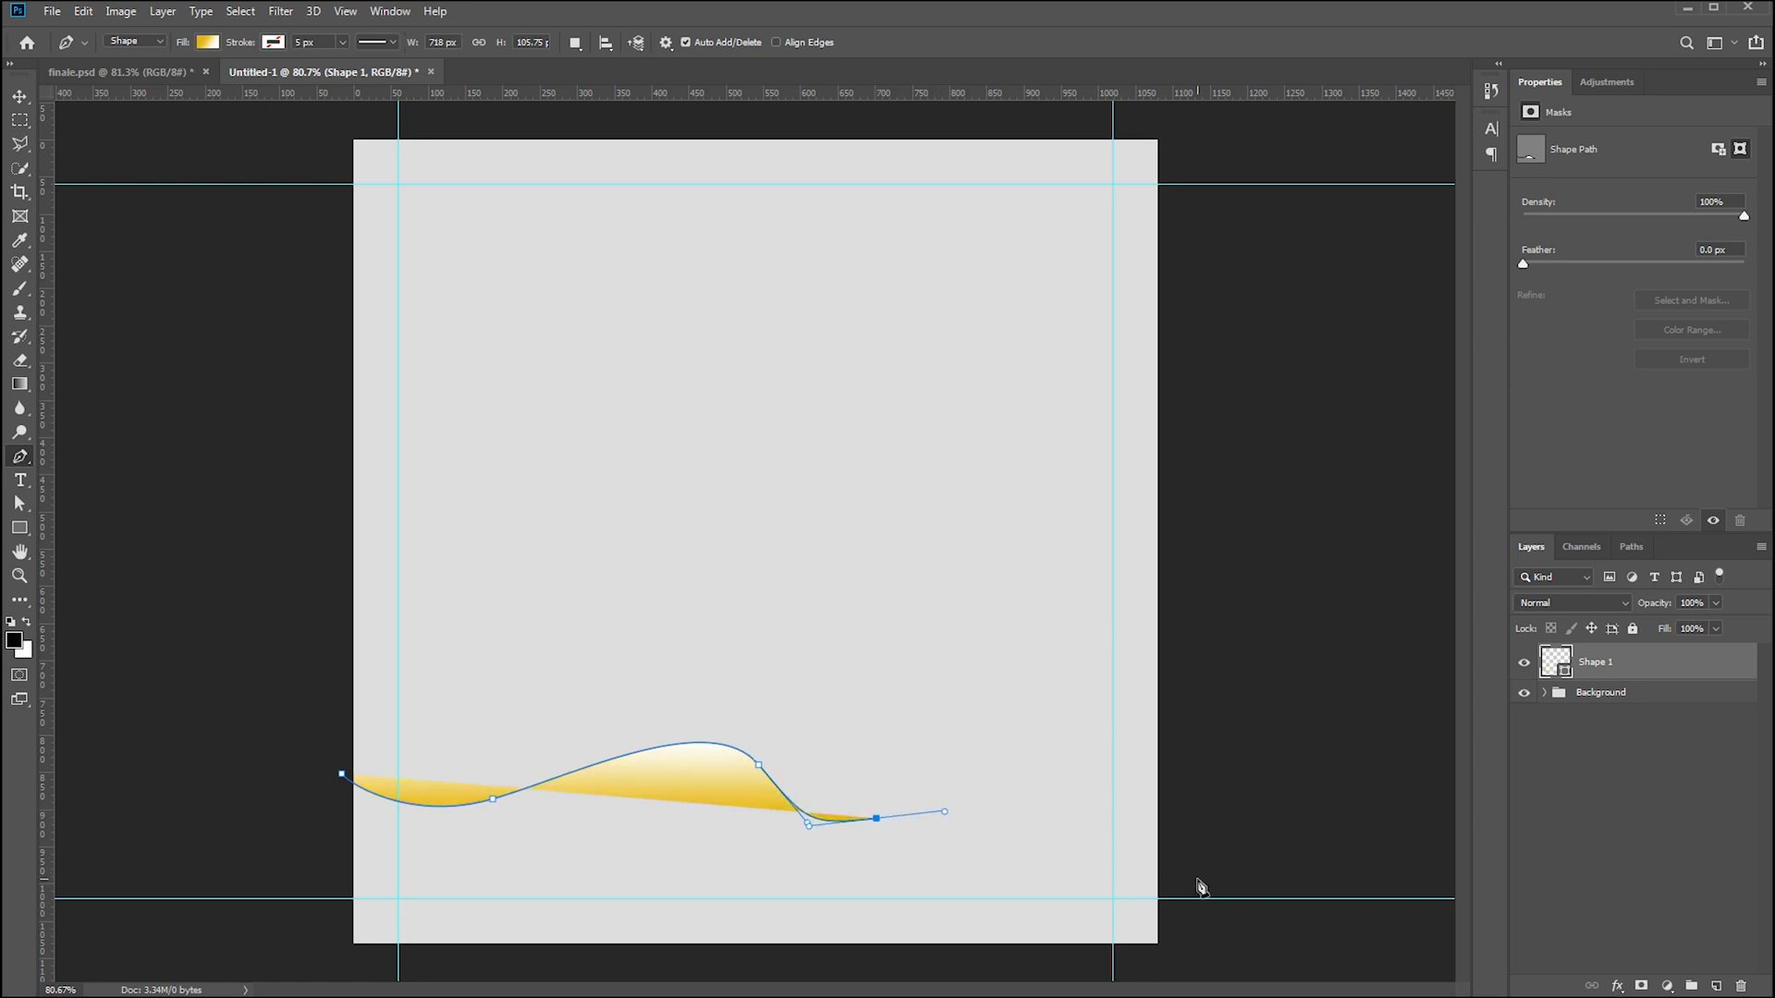
drag(1200, 863, 1205, 947)
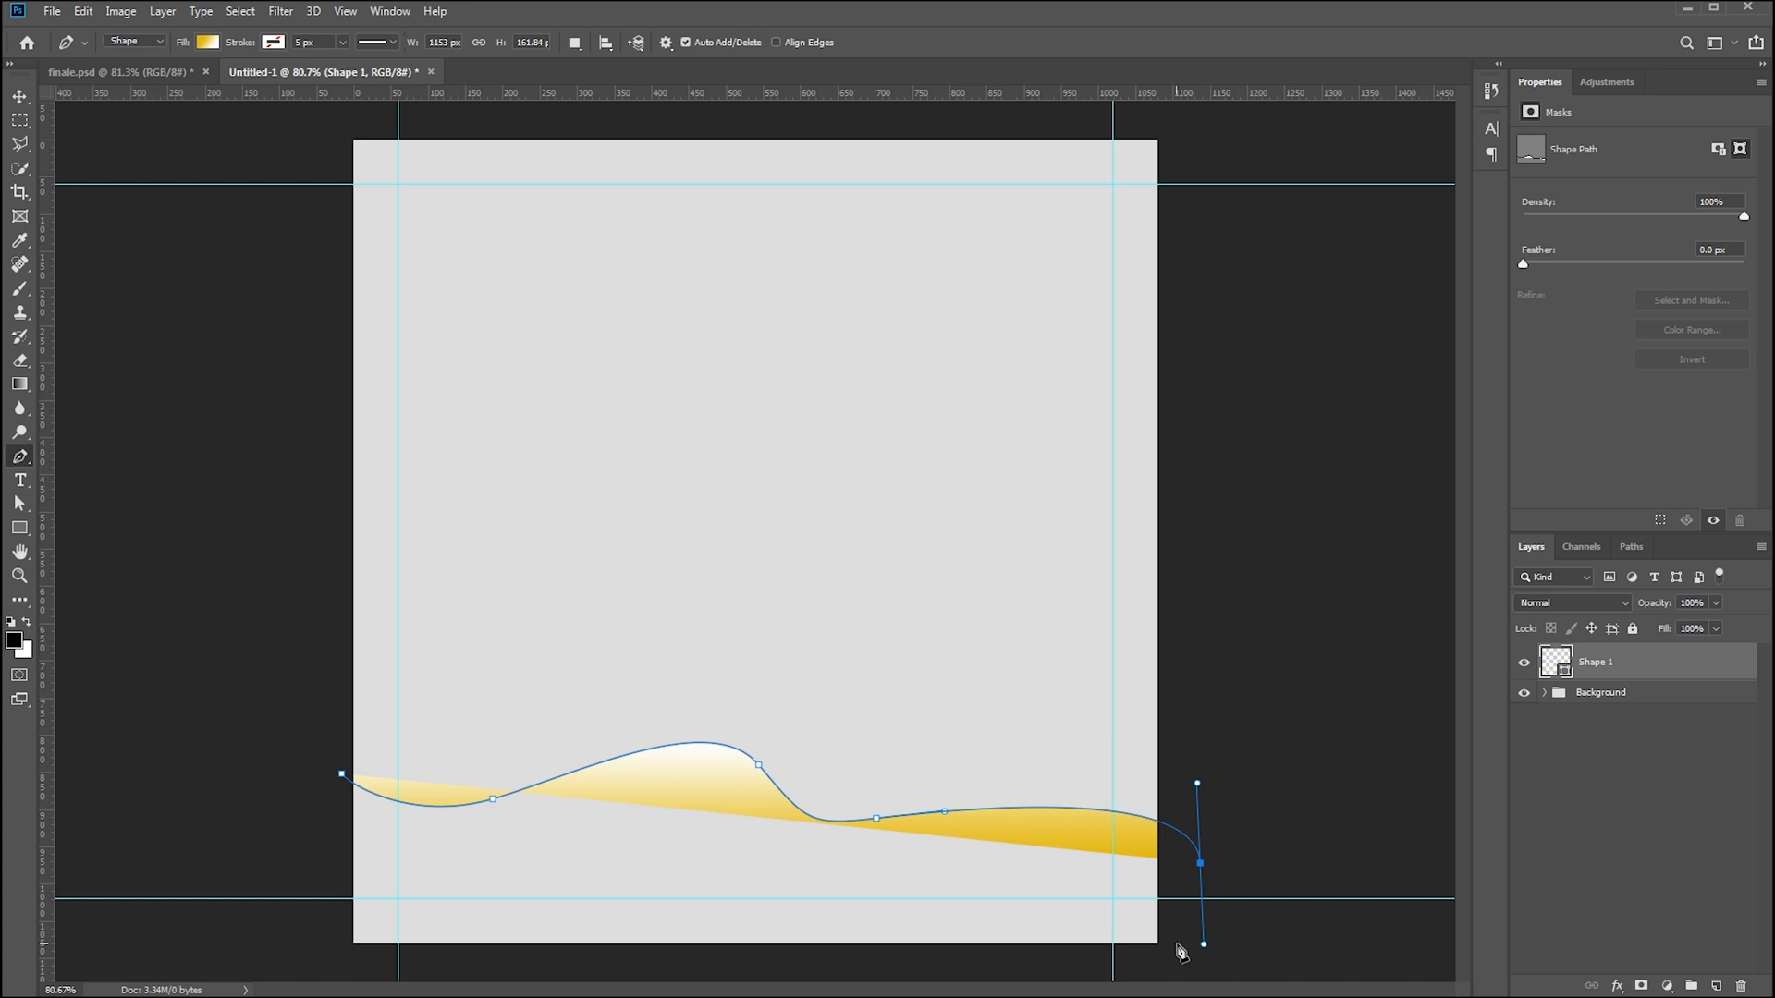
click(1185, 958)
click(333, 960)
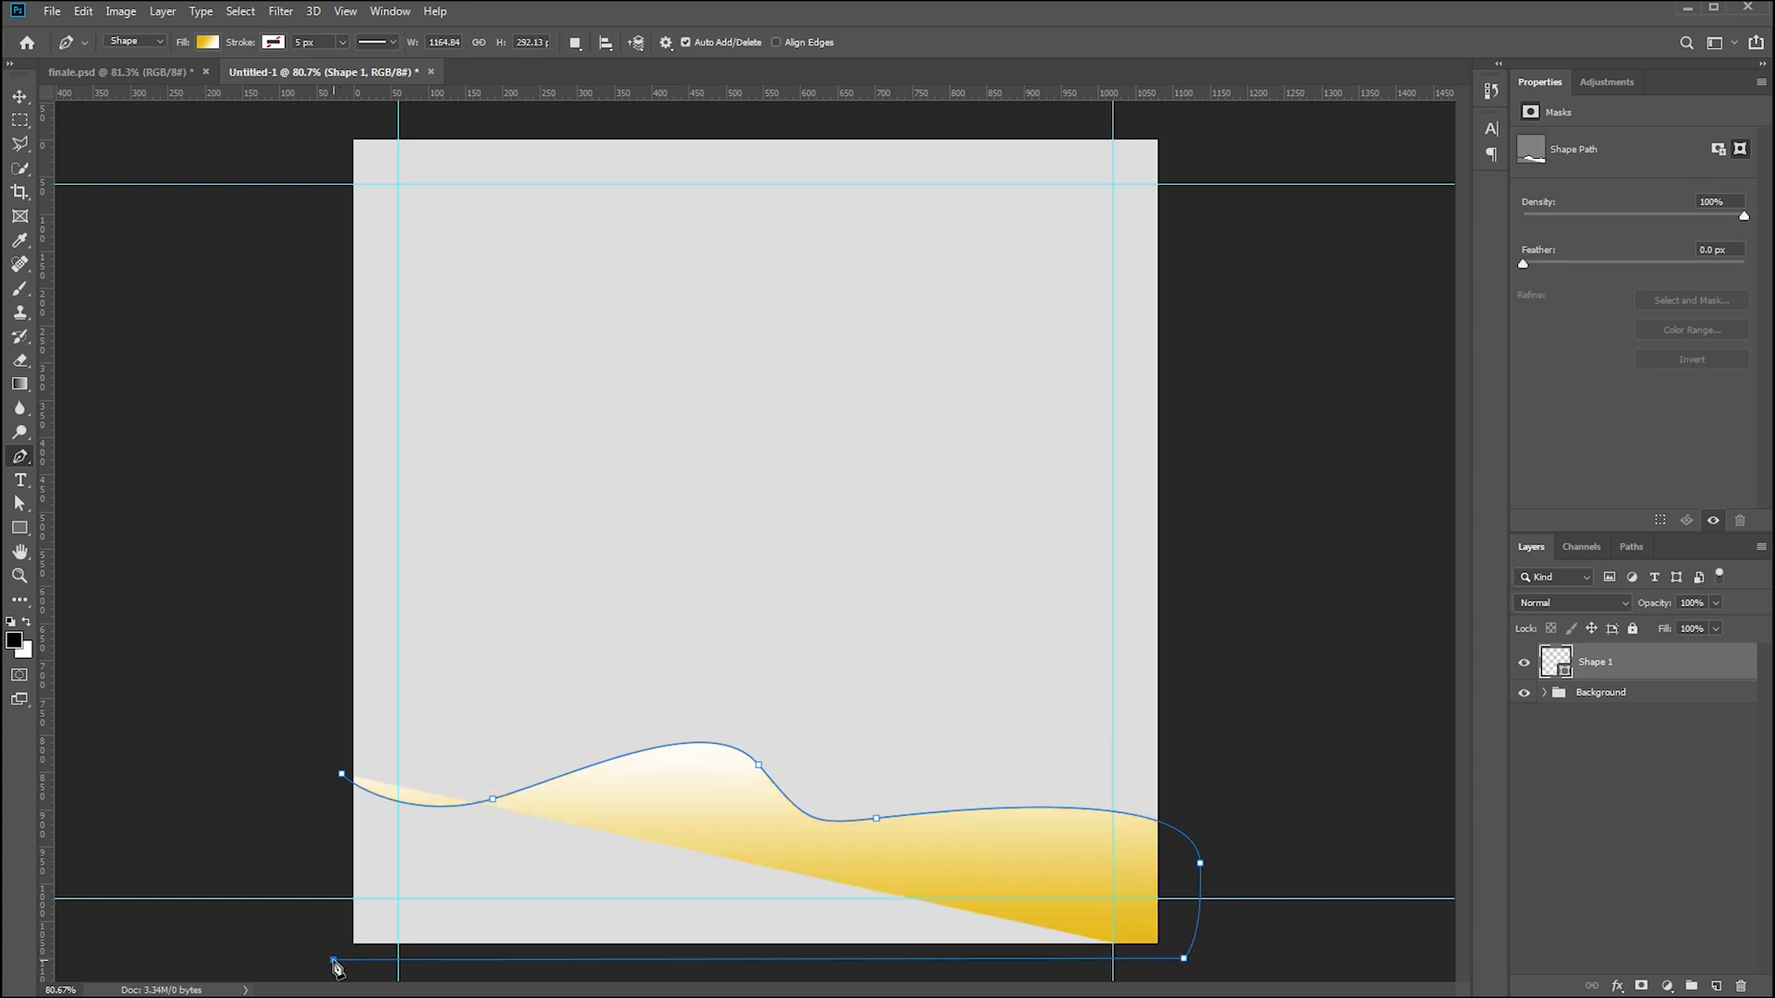
click(341, 775)
click(341, 776)
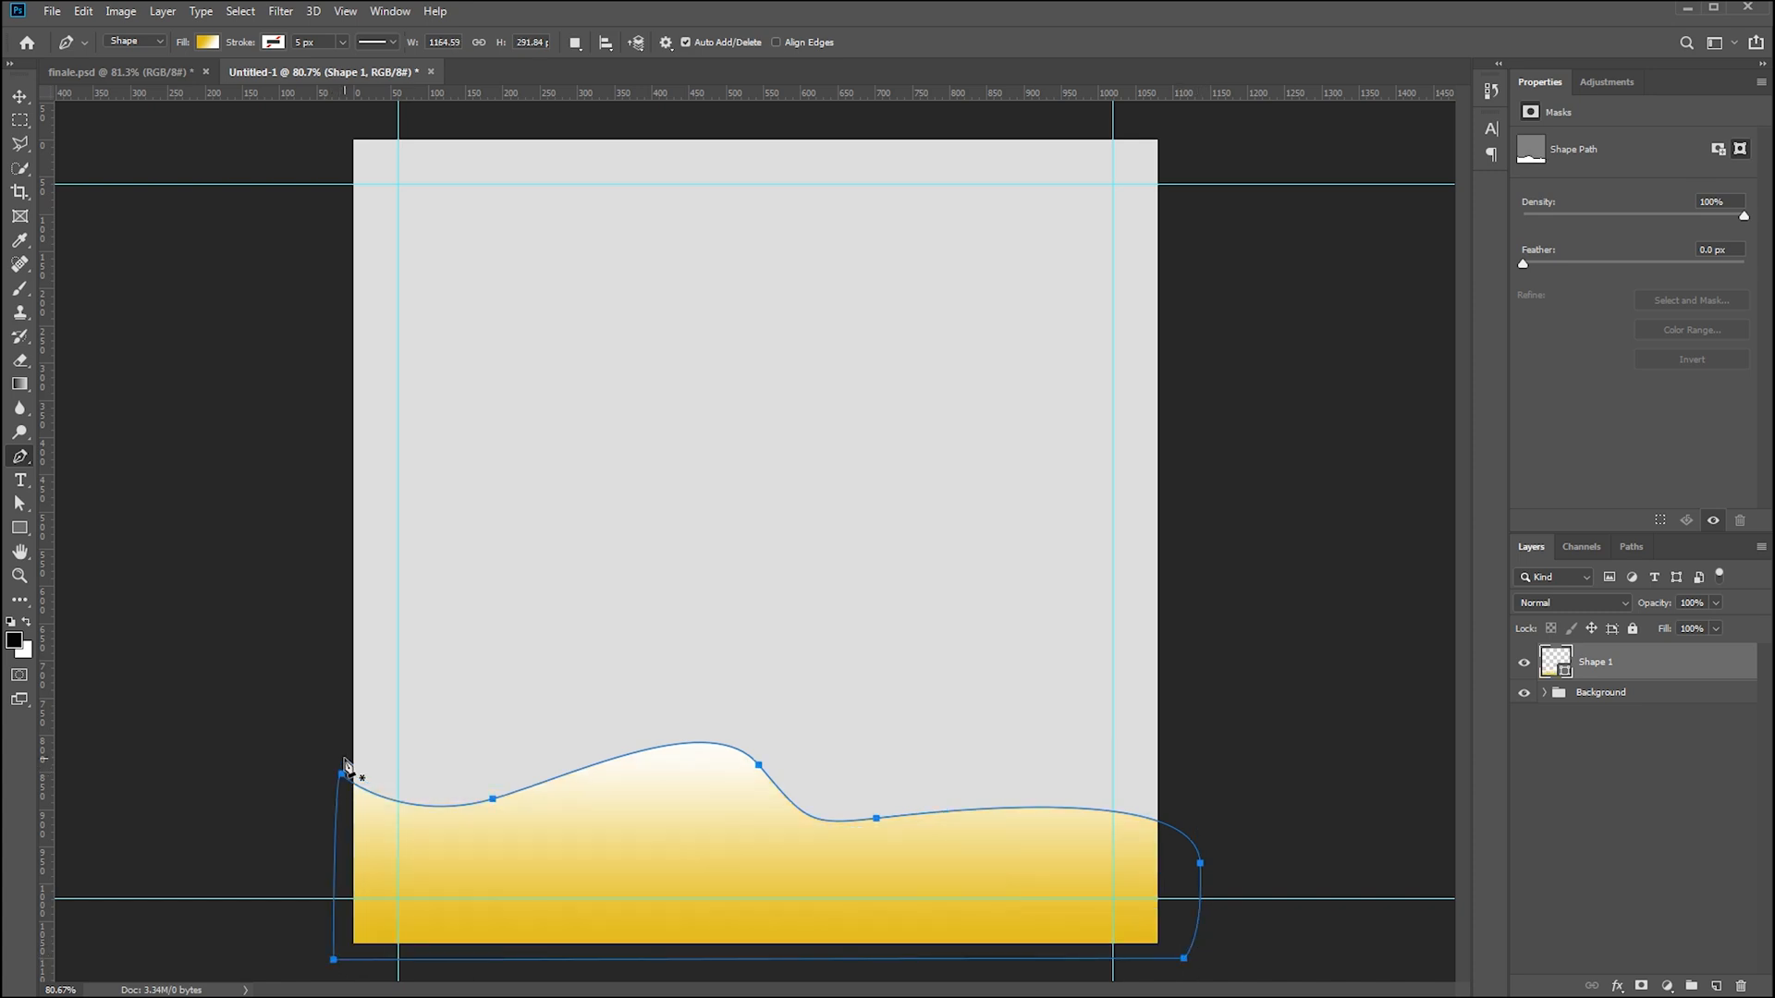
Lower the anchor point at the wave's right end, just outside the canvas, so its edge slopes down slightly
key(a)
click(1200, 864)
drag(1200, 863, 1201, 872)
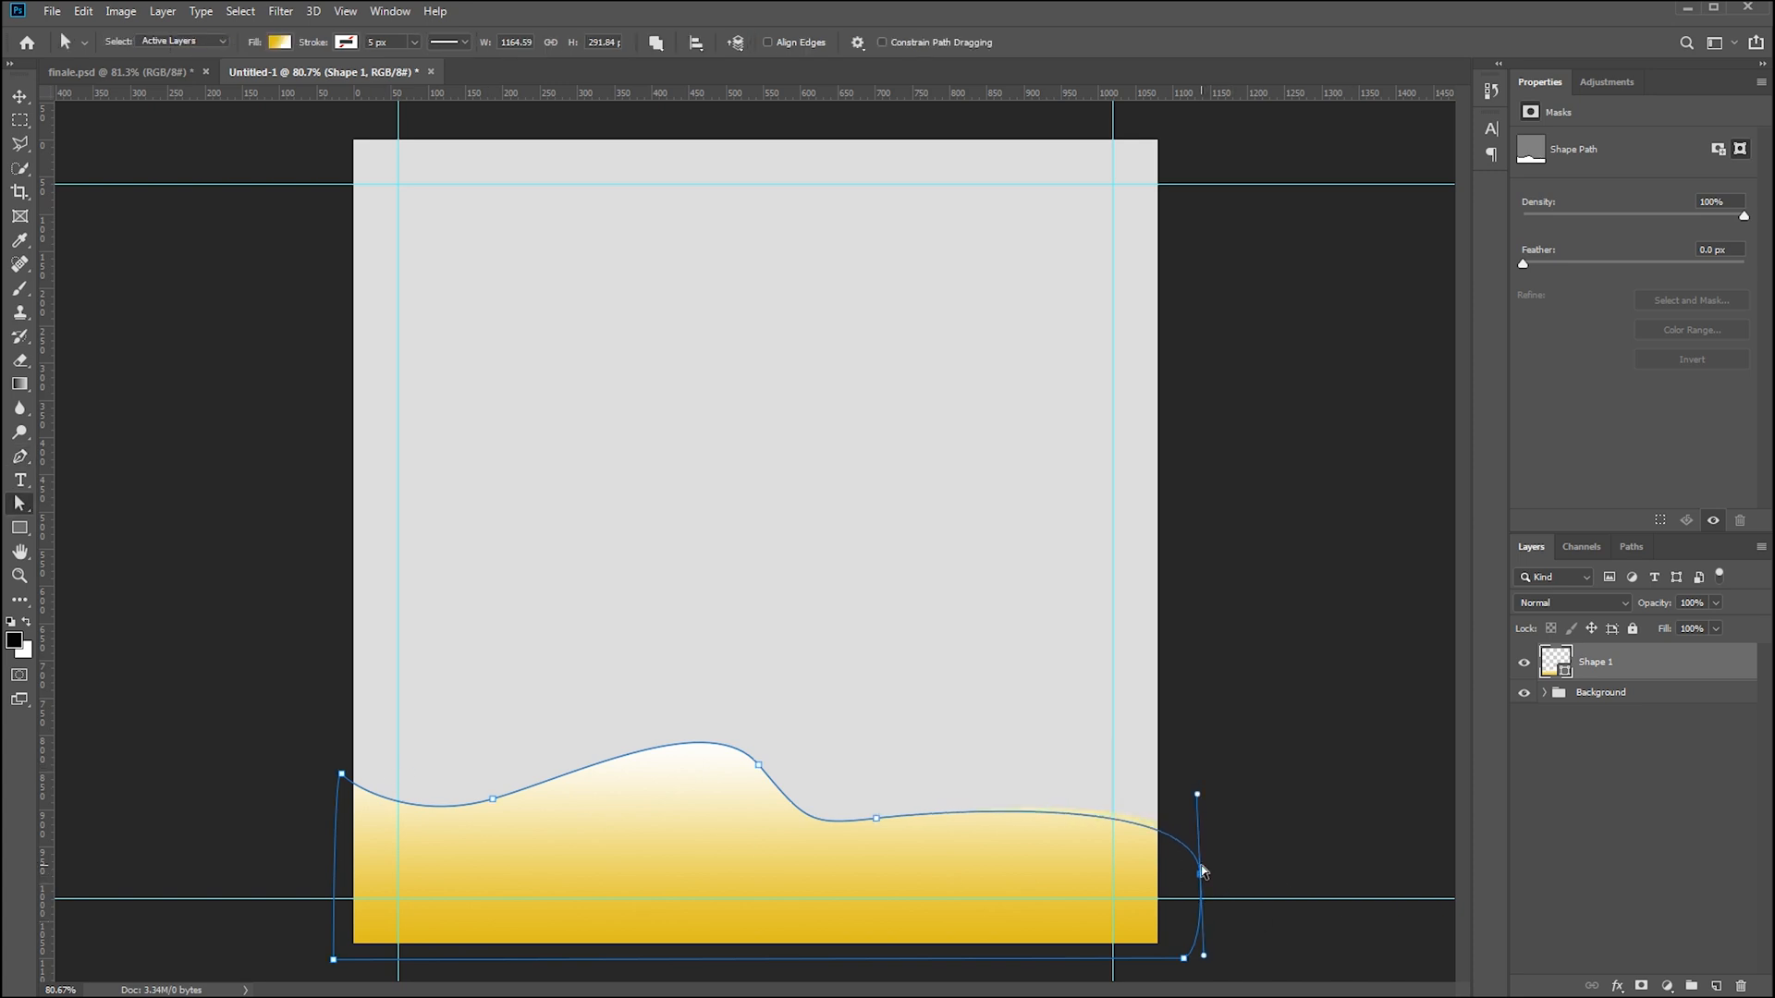
key(Down)
key(Down)
key(Down)
key(Down)
key(Down)
key(Down)
key(Down)
key(Down)
key(Down)
key(Down)
key(Down)
key(Down)
key(Down)
key(Down)
key(Down)
key(Left)
key(Up)
key(Up)
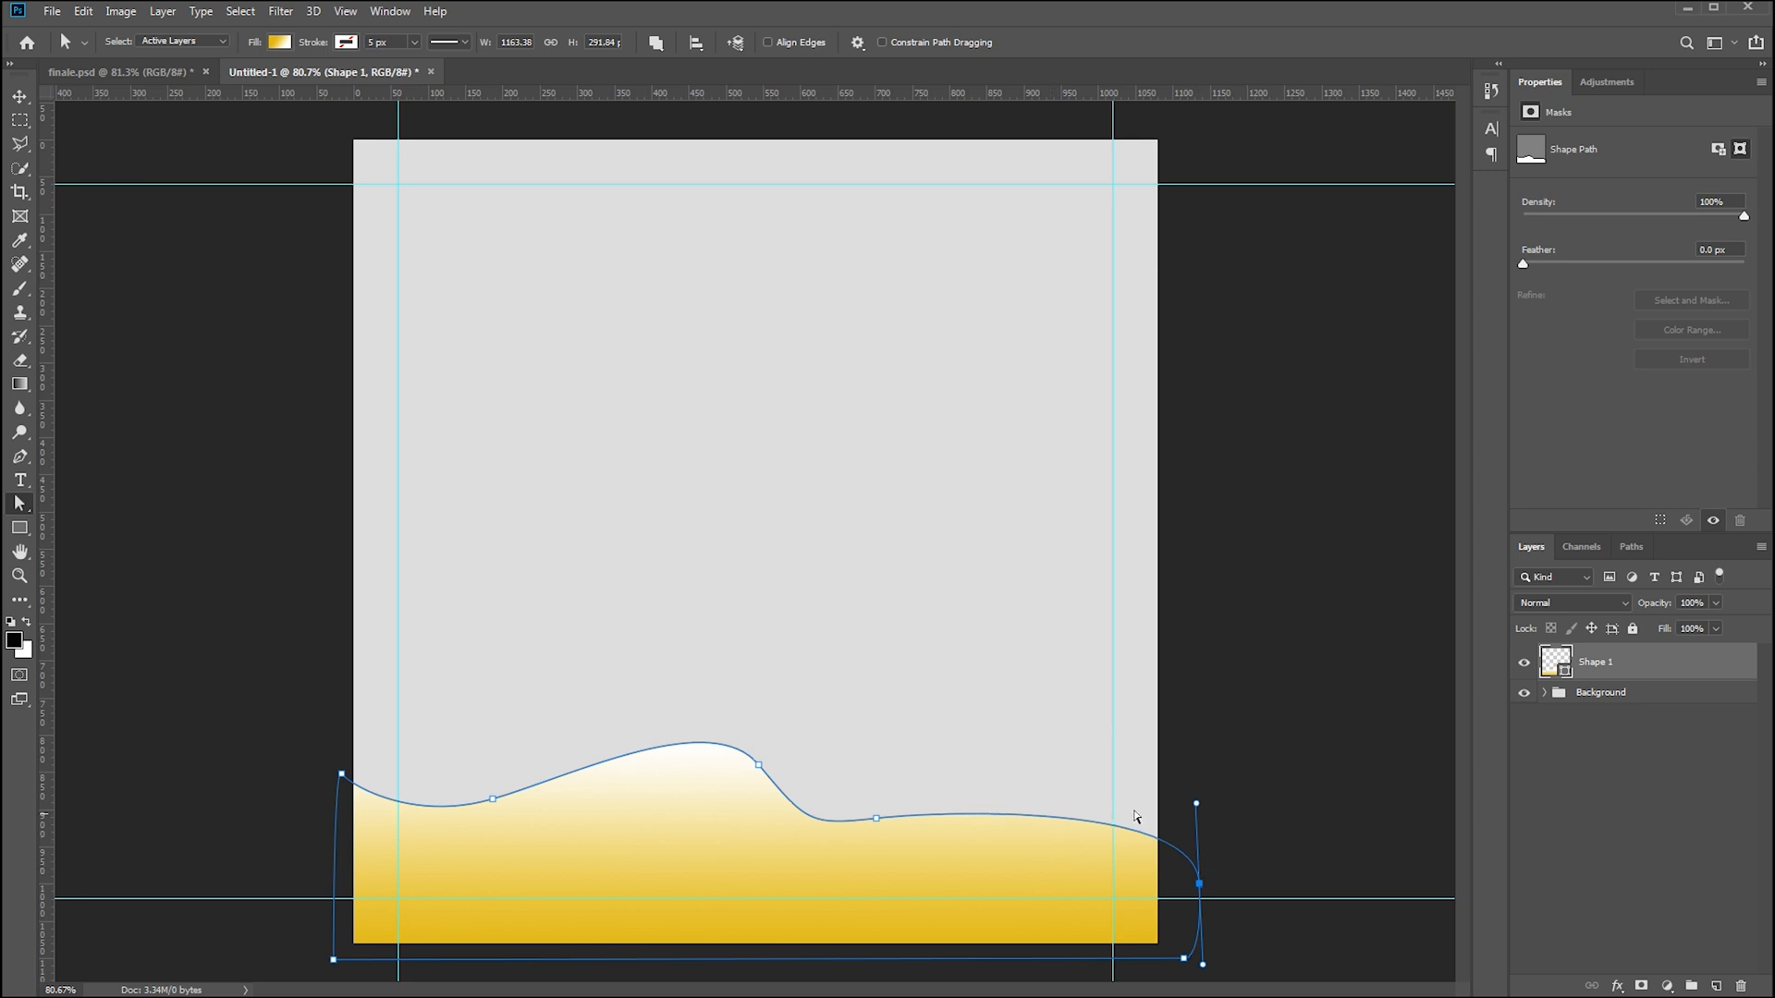
key(v)
click(1184, 752)
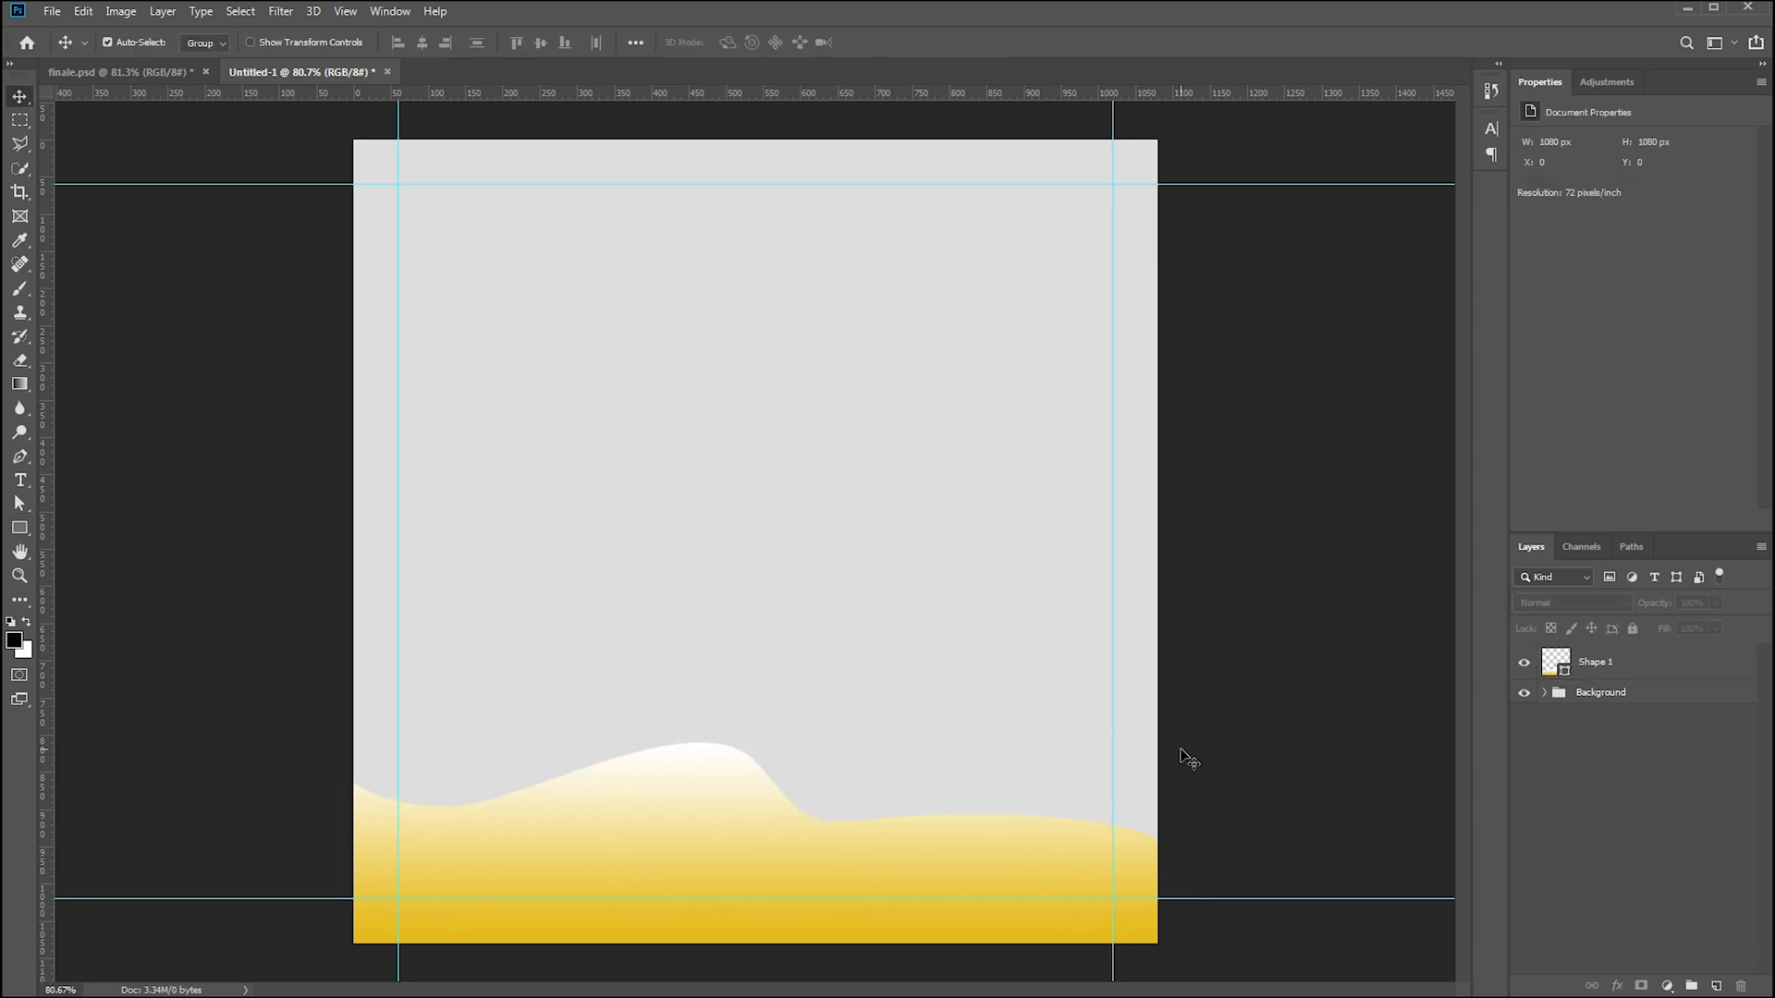
Move the anchor point in the wave's valley farther right to widen the dip
click(852, 841)
key(a)
drag(877, 821, 943, 802)
click(832, 754)
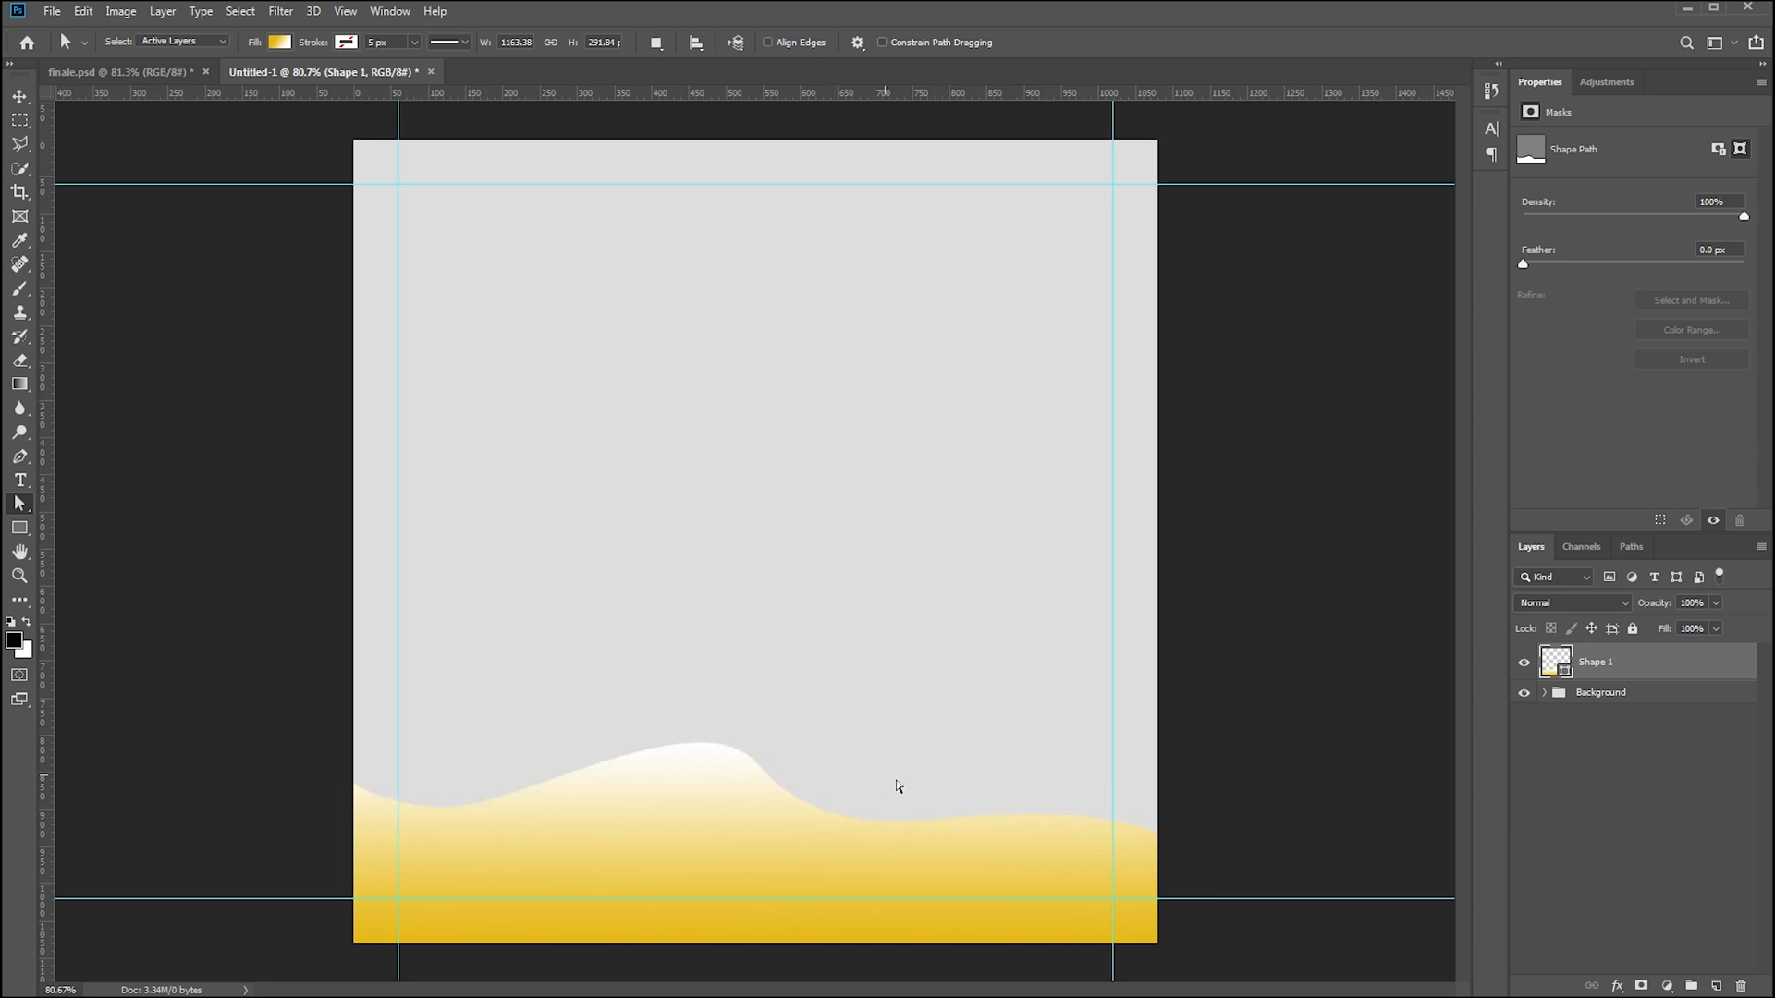
Adjust the direction handle of the anchor beside the wave's crest to make the hump rounder
click(760, 769)
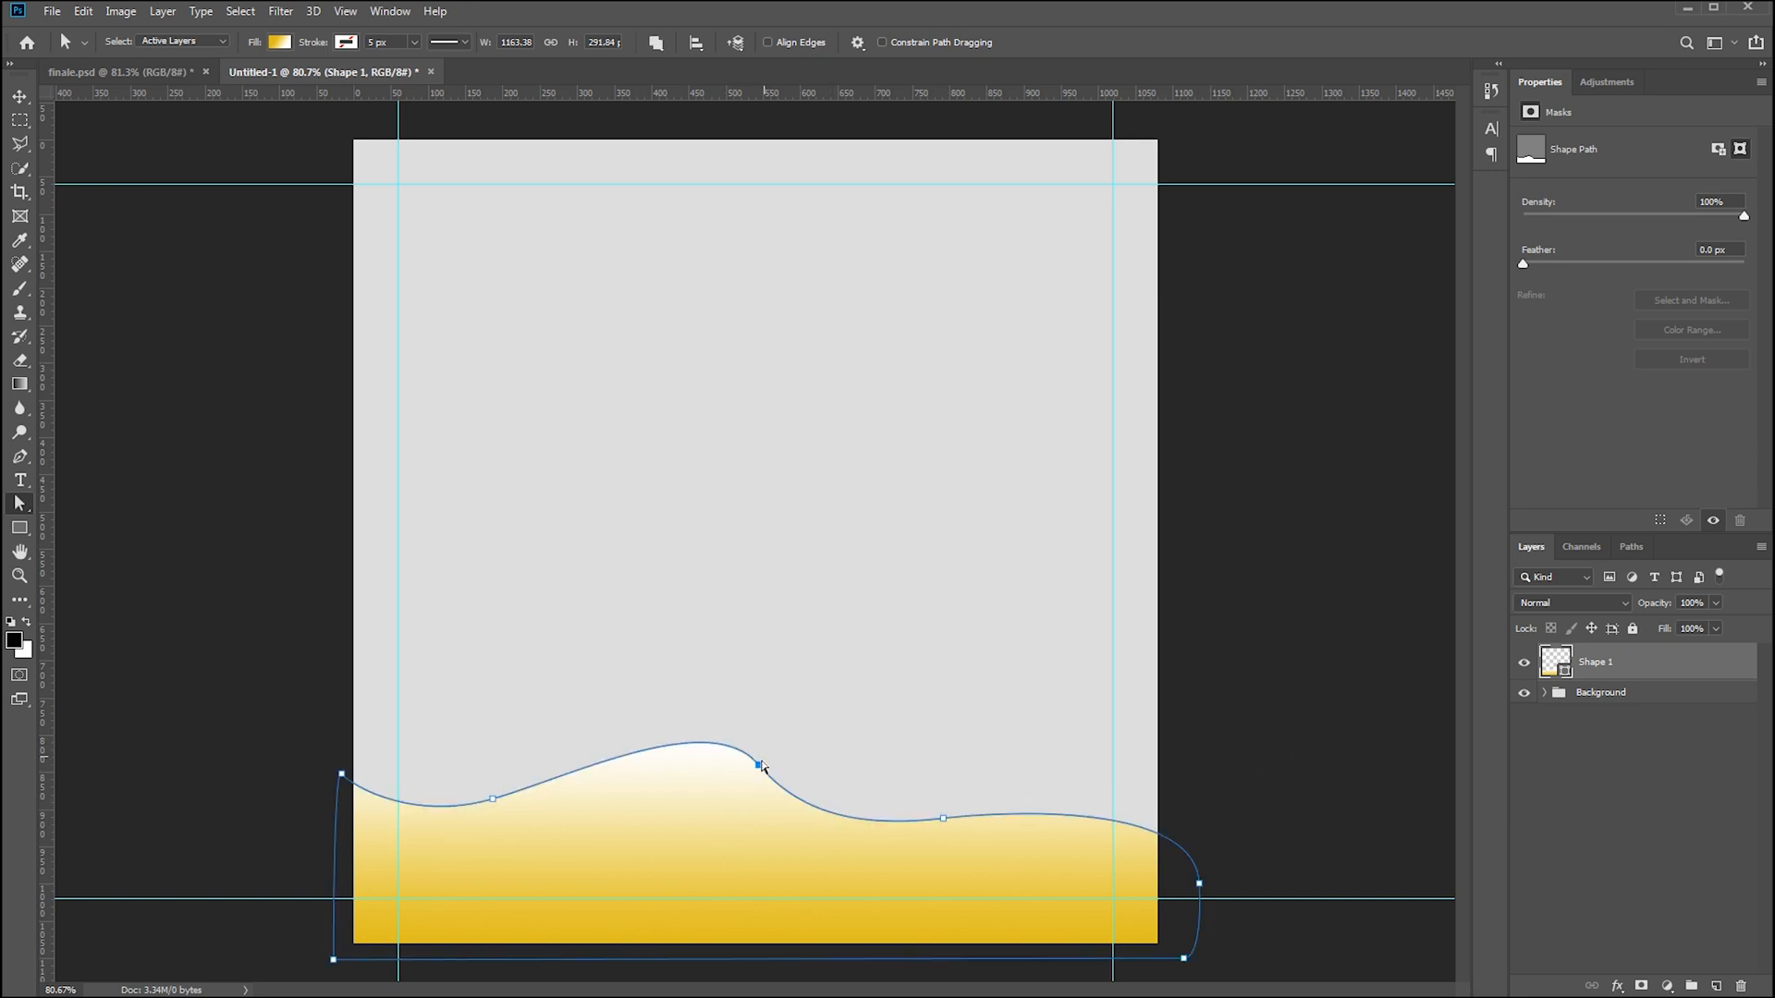
click(759, 767)
drag(712, 710, 682, 714)
click(1181, 737)
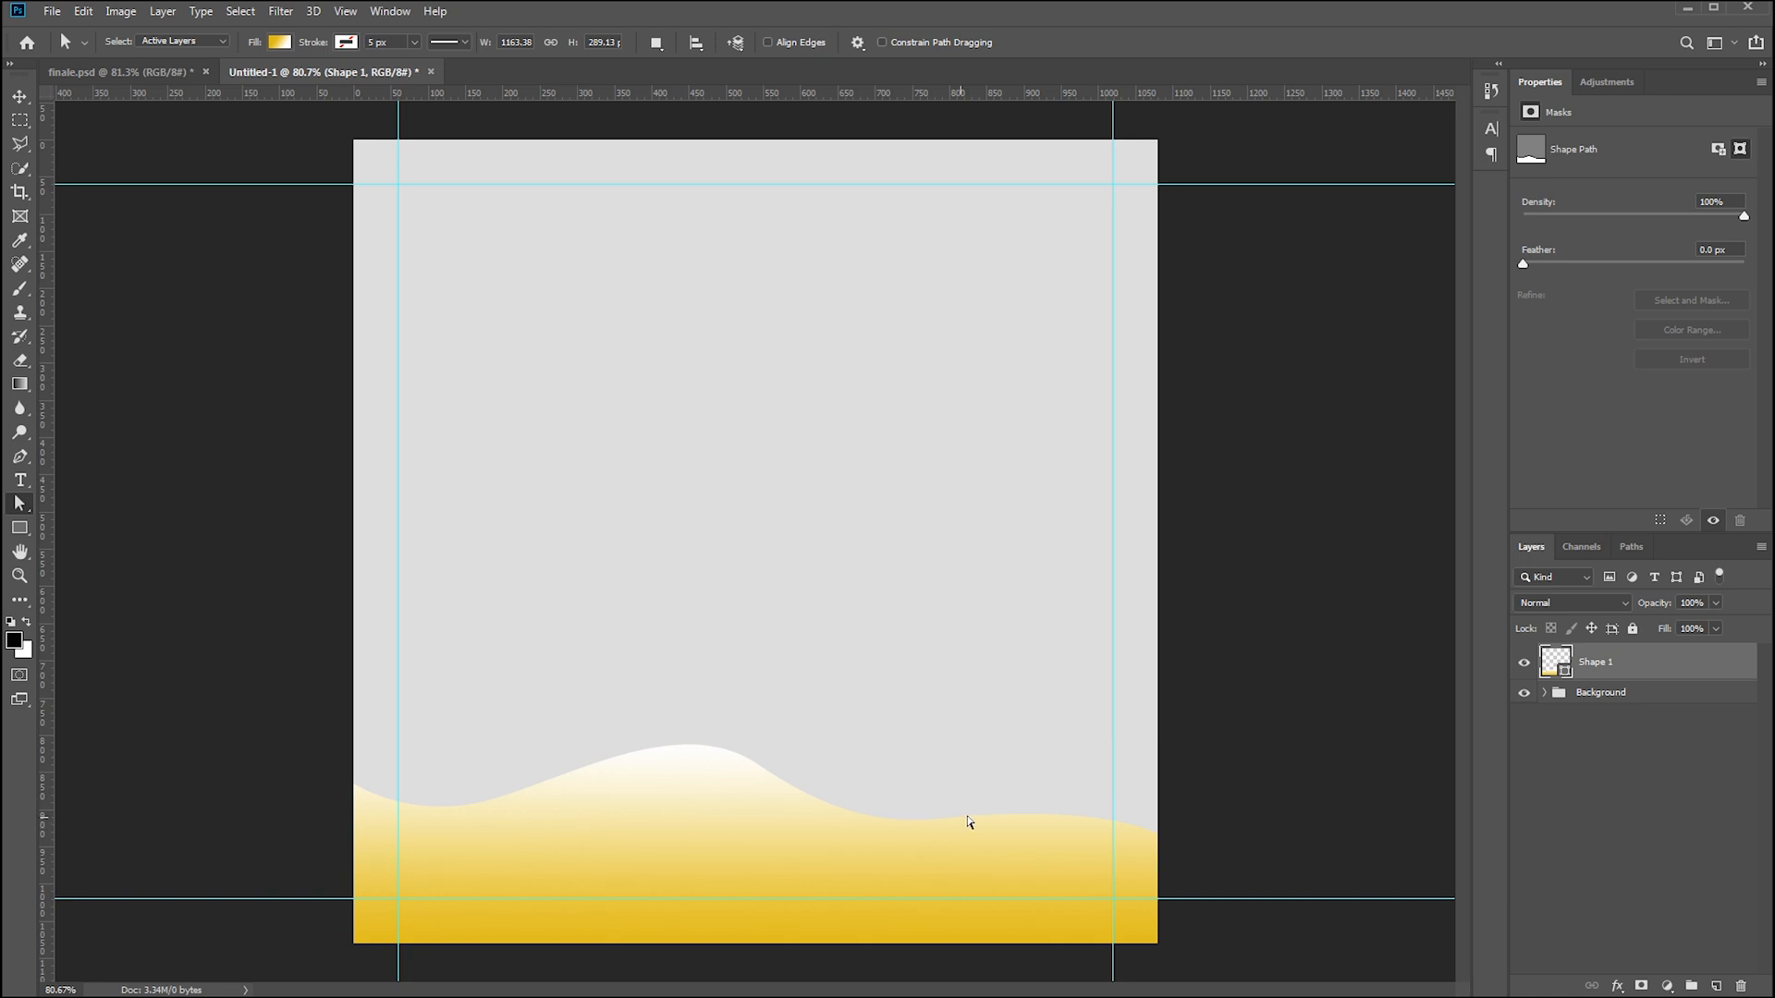
Pull the wave's valley anchor point down to deepen the dip
click(954, 831)
drag(943, 826, 950, 858)
click(1226, 806)
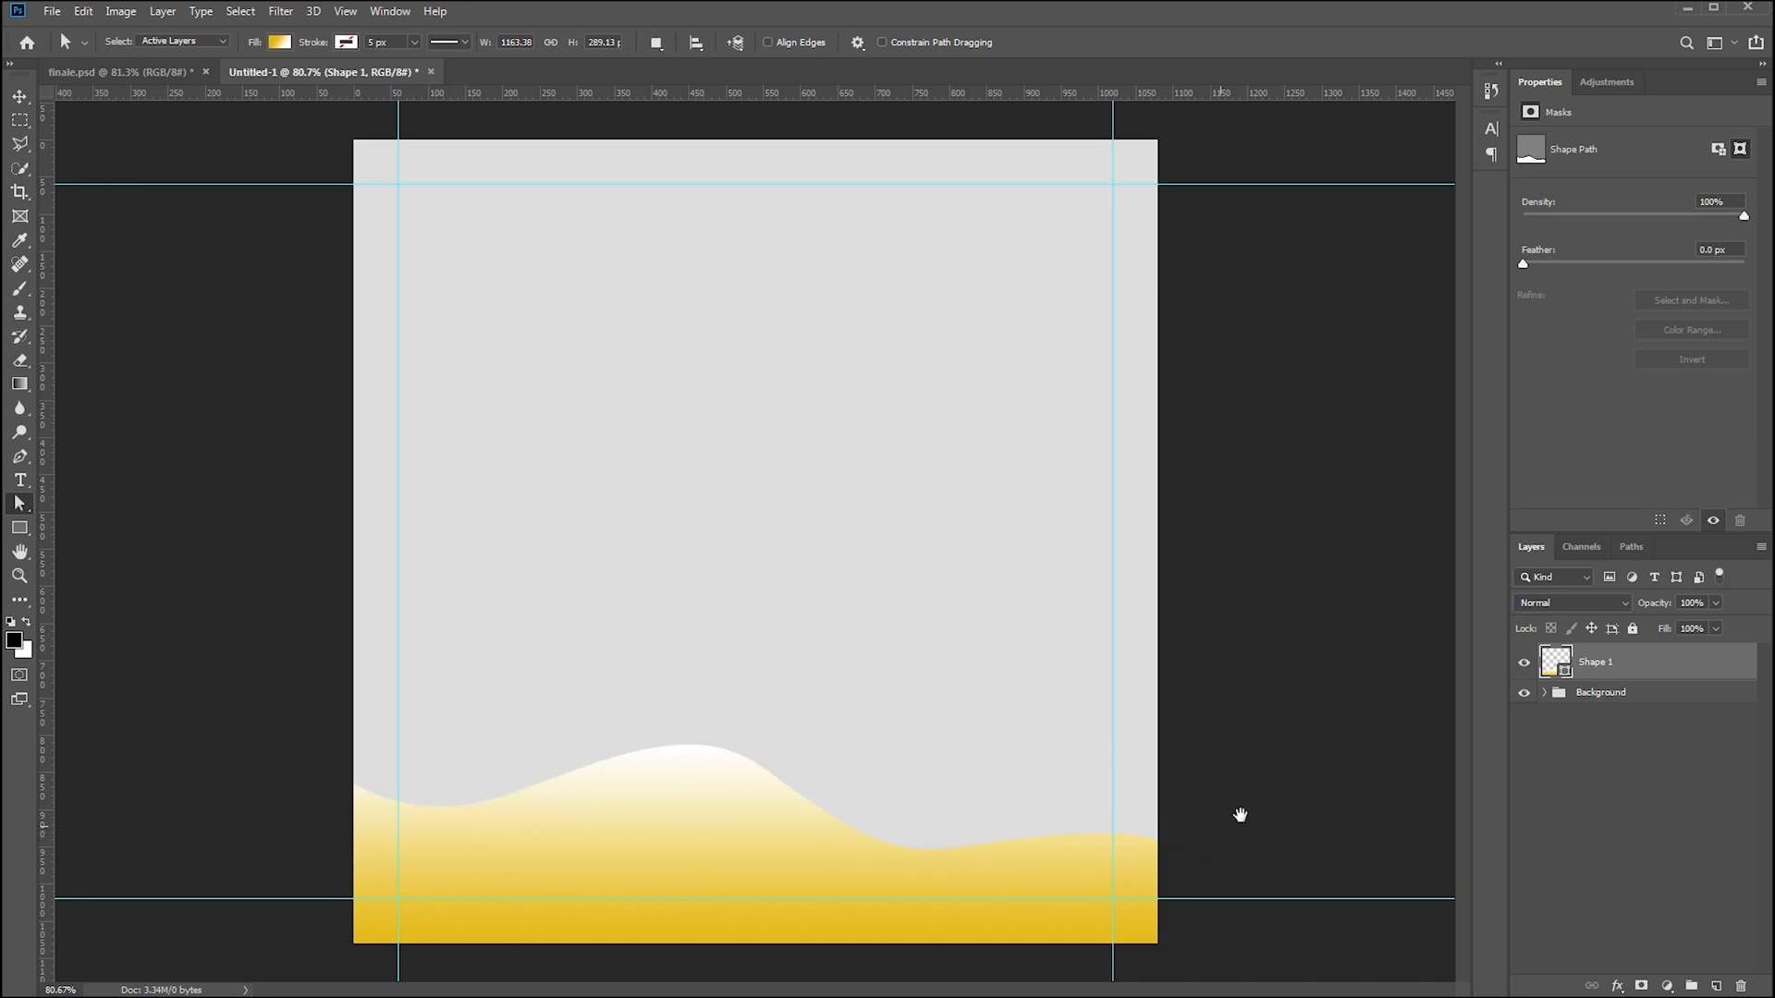
Raise the three upper anchor points on the left half of the wave slightly and deselect the shape
click(534, 800)
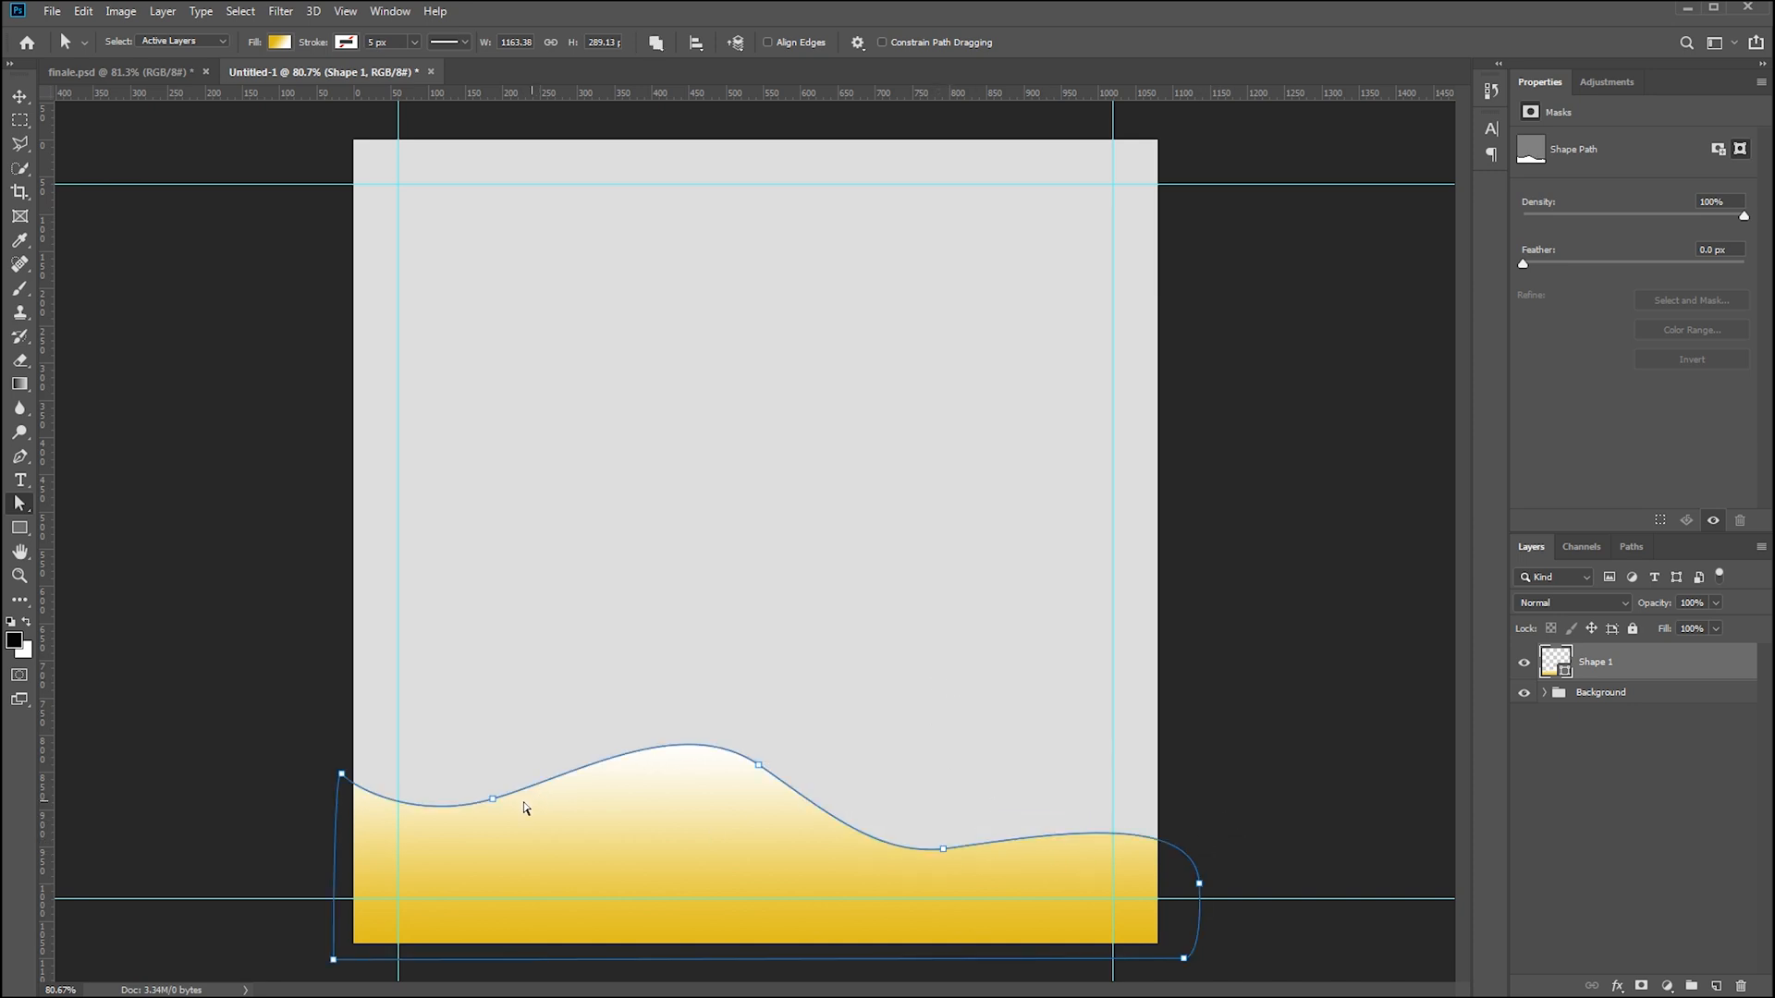
drag(318, 681, 773, 841)
key(Up)
key(Up)
key(Up)
key(Up)
key(Up)
key(Up)
key(Up)
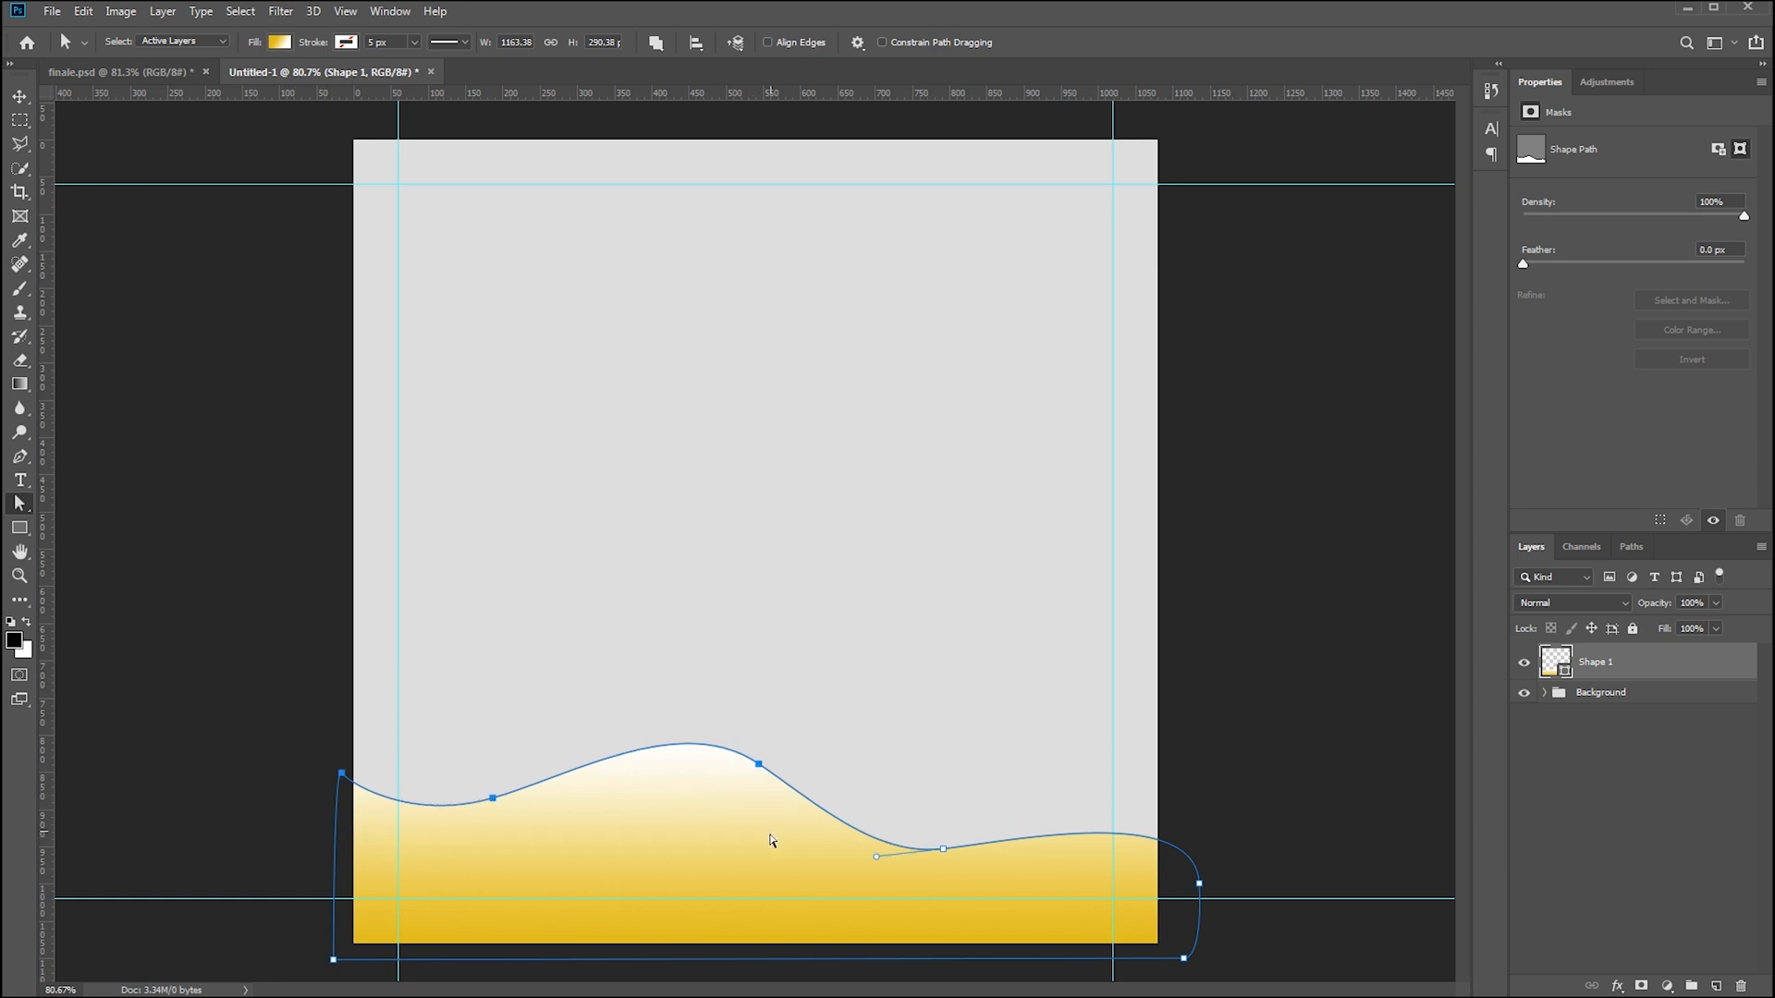
key(Up)
key(Up)
click(1285, 743)
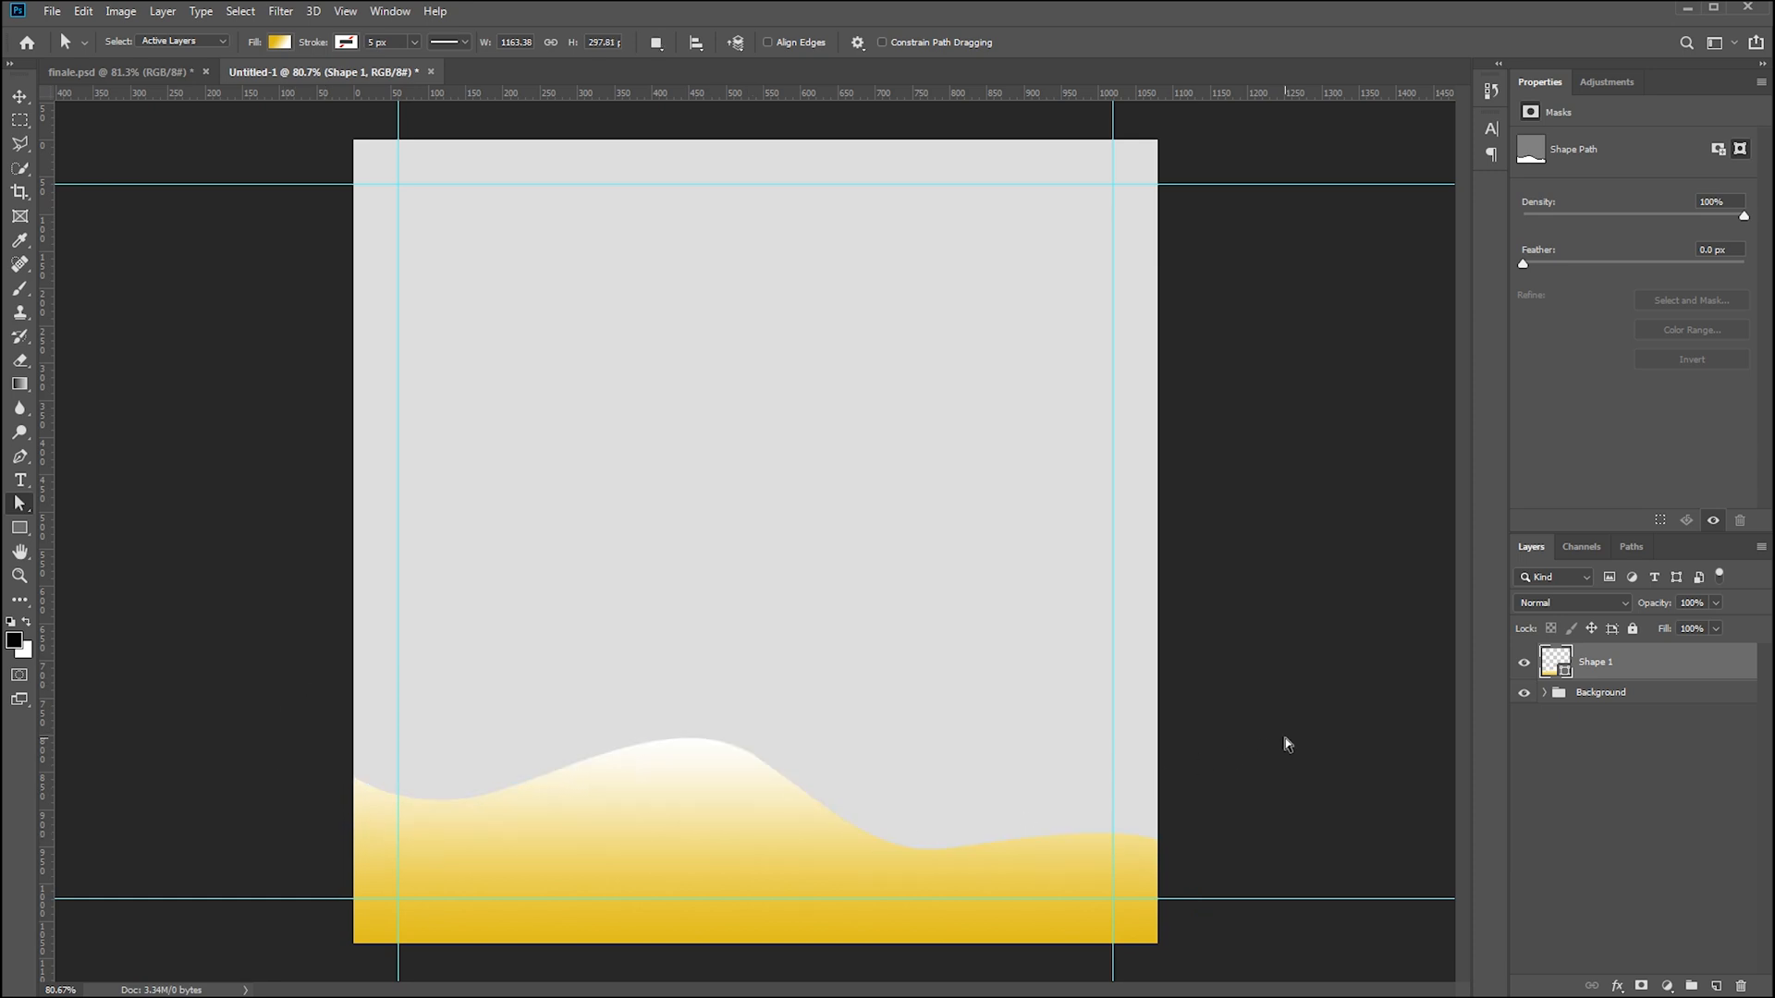
key(v)
click(1236, 746)
Fill the wave shape with the yellow-to-orange gradient preset, linear style, at a 180-degree angle
click(710, 835)
key(u)
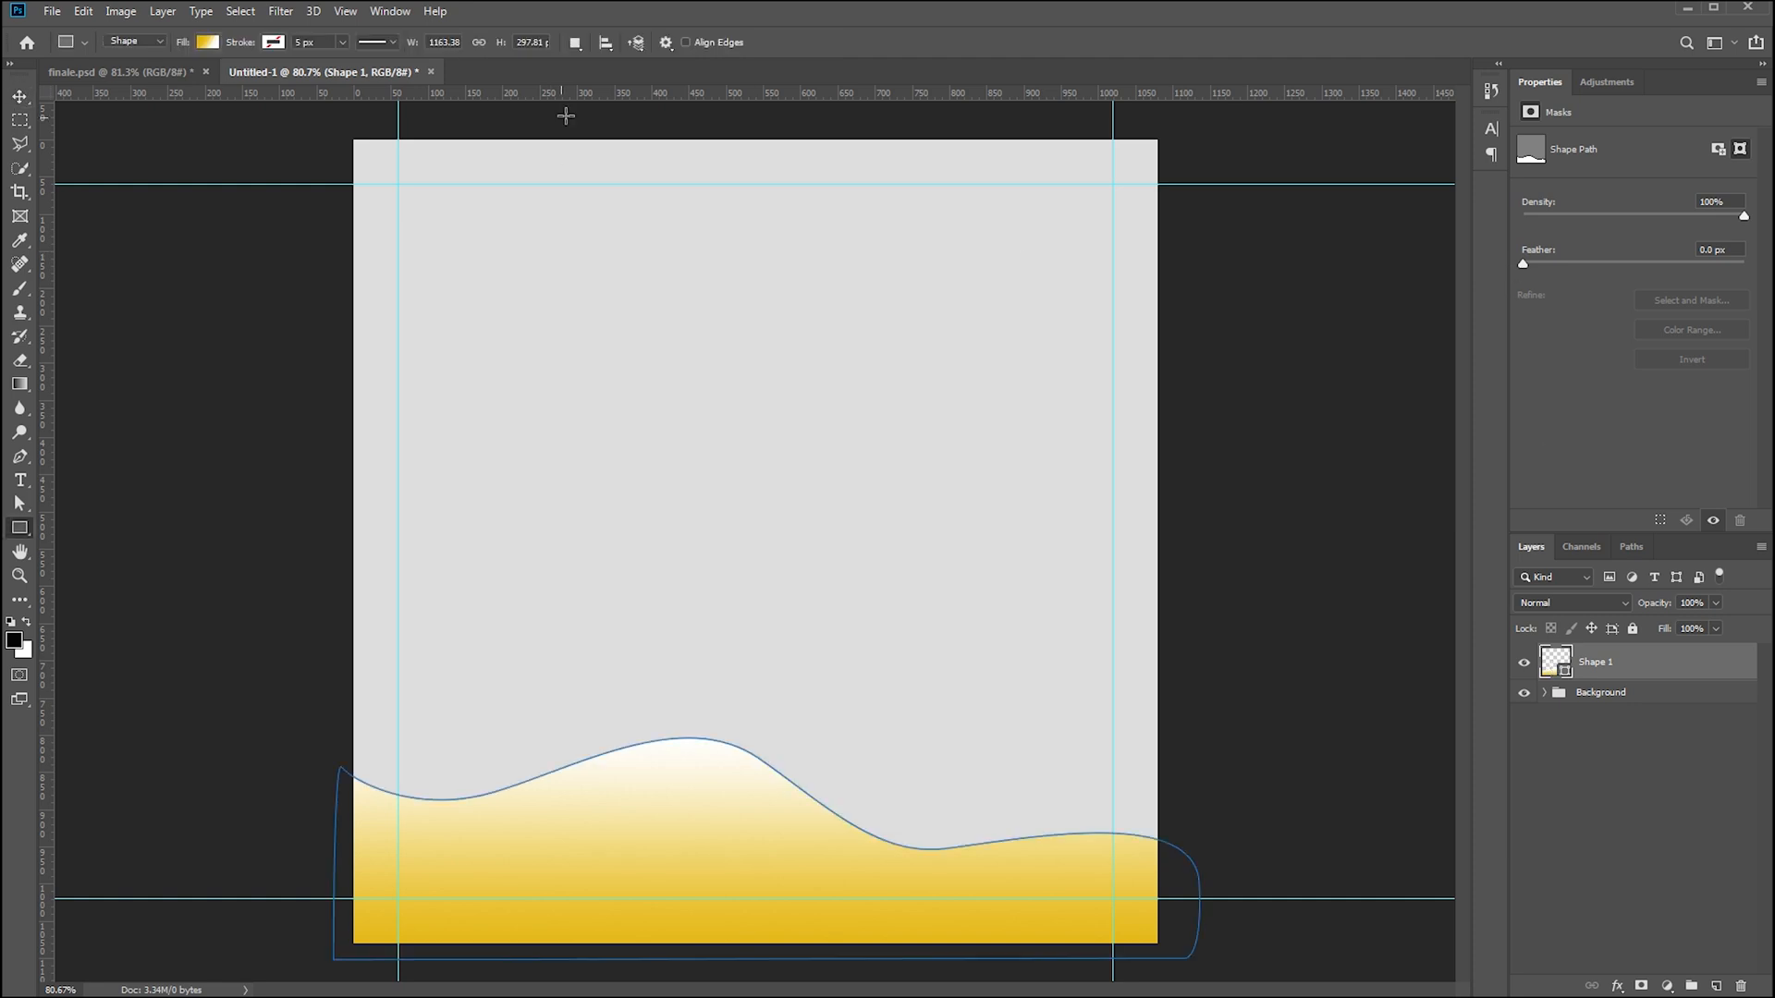
click(207, 43)
click(186, 182)
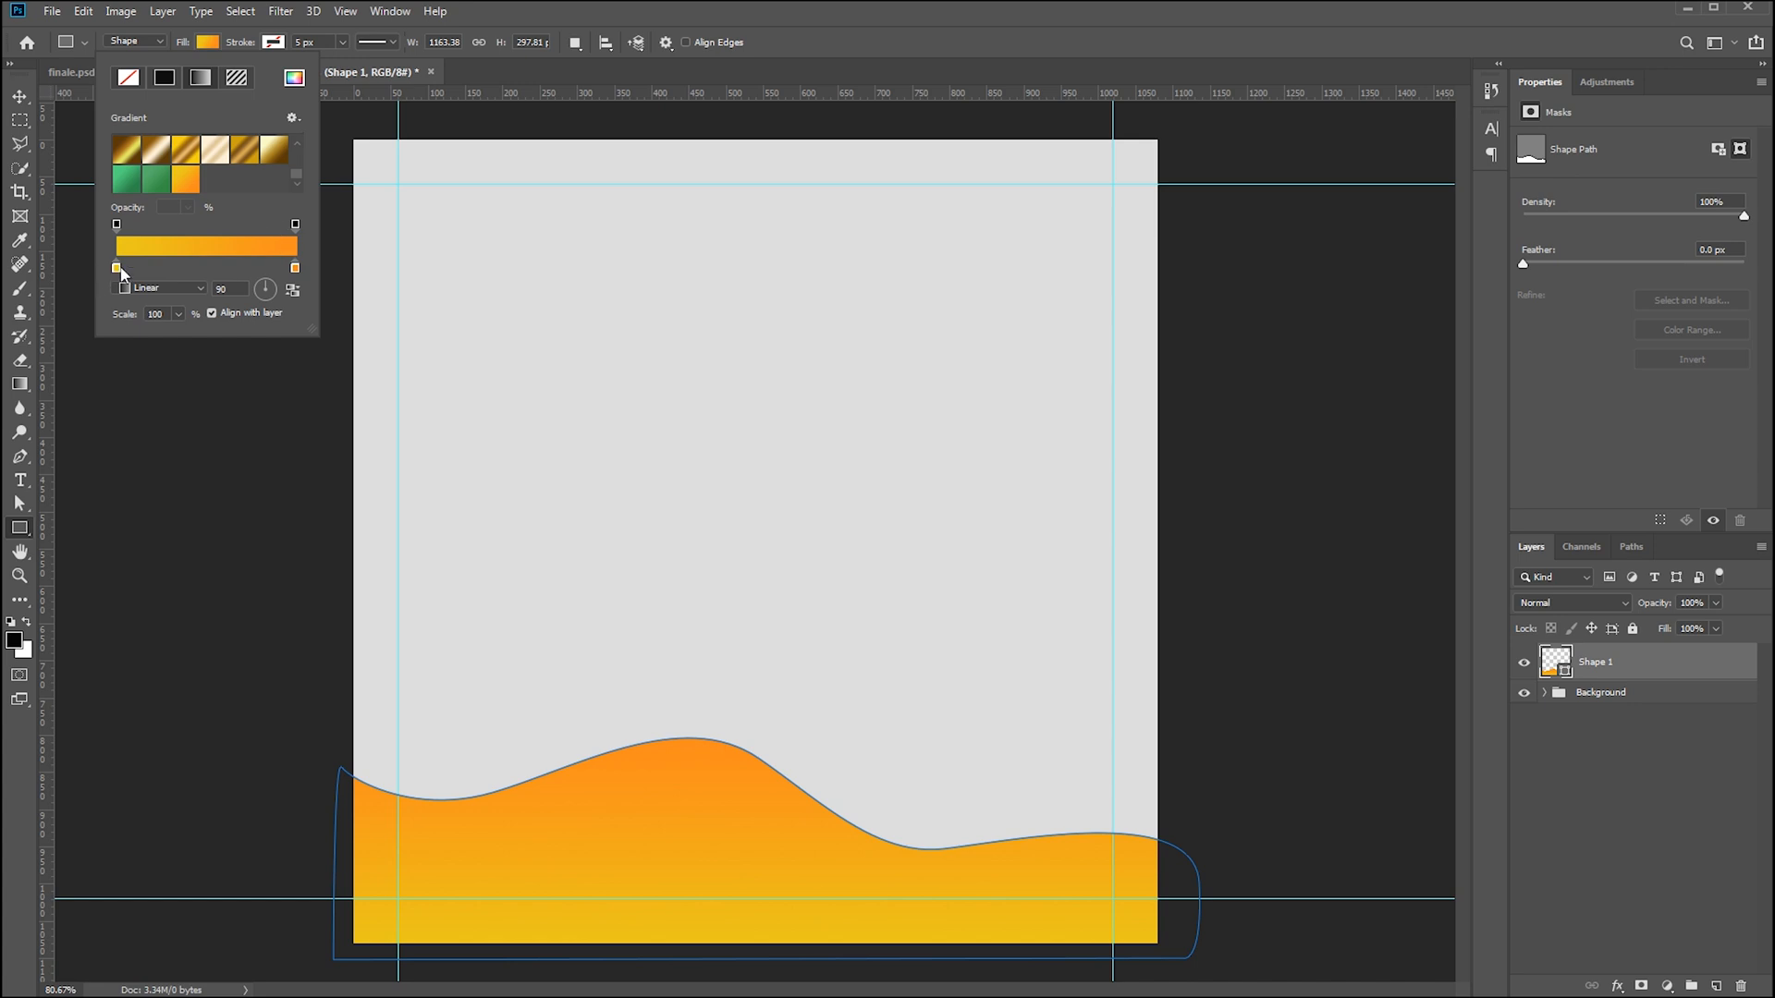
click(254, 289)
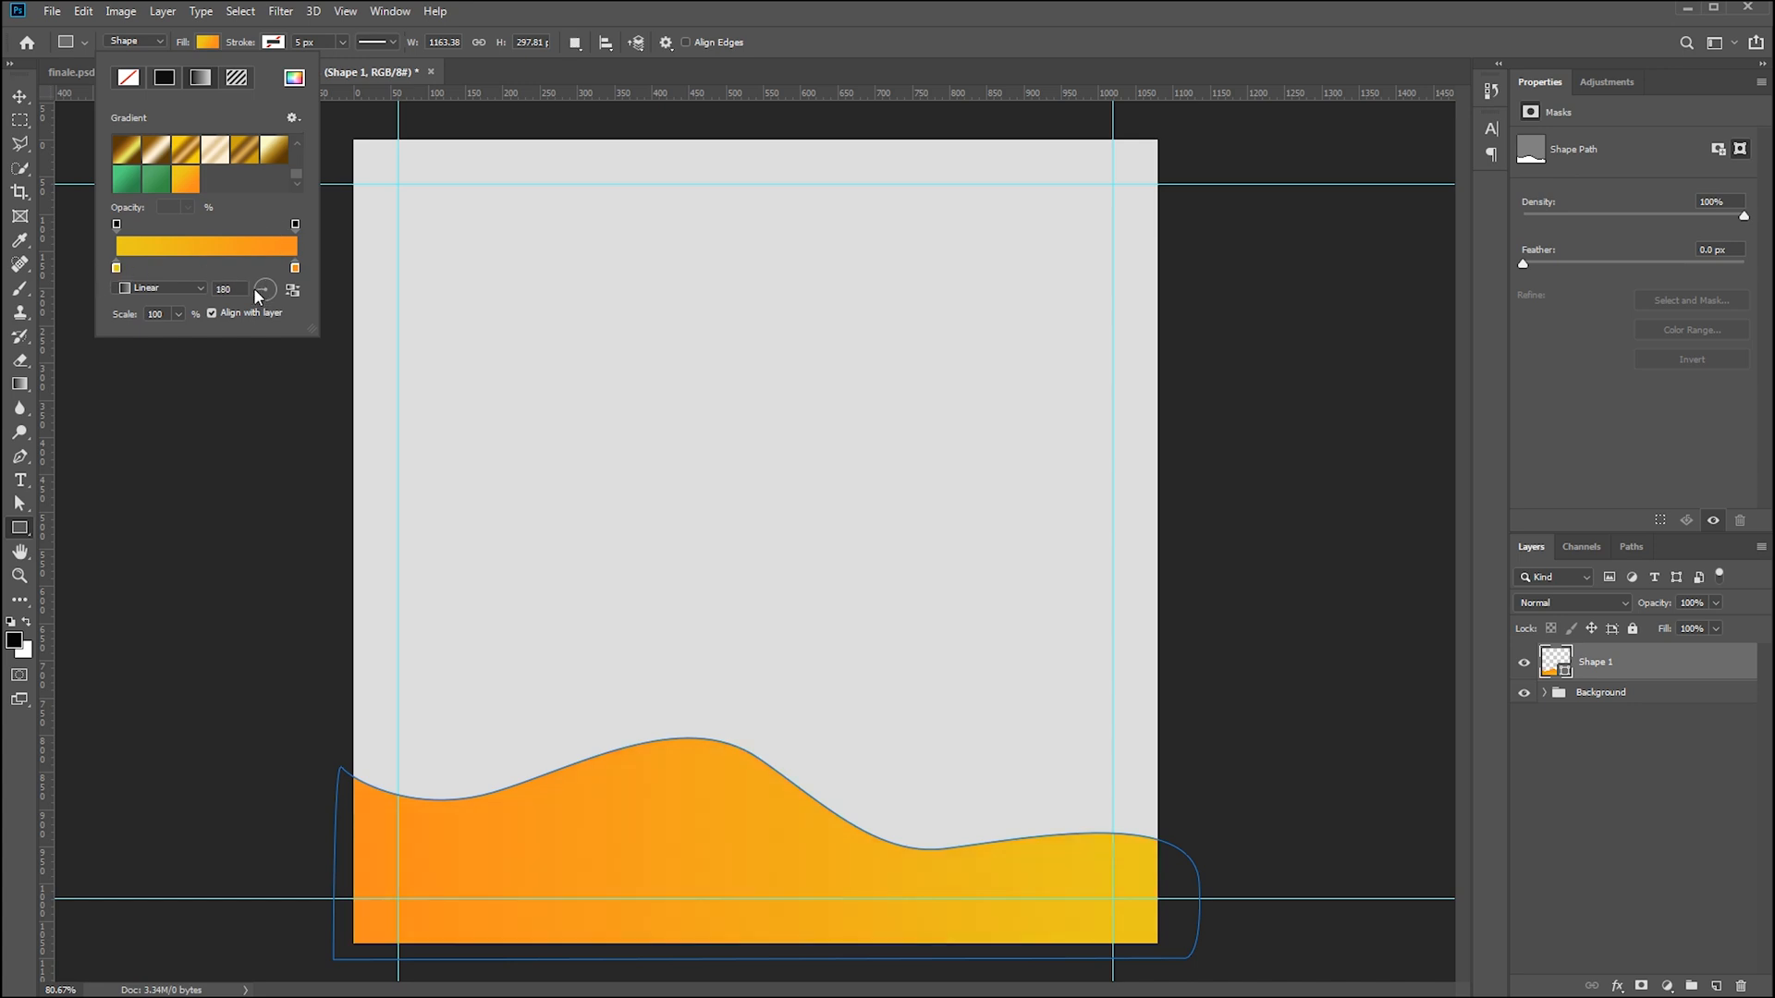
key(Return)
key(v)
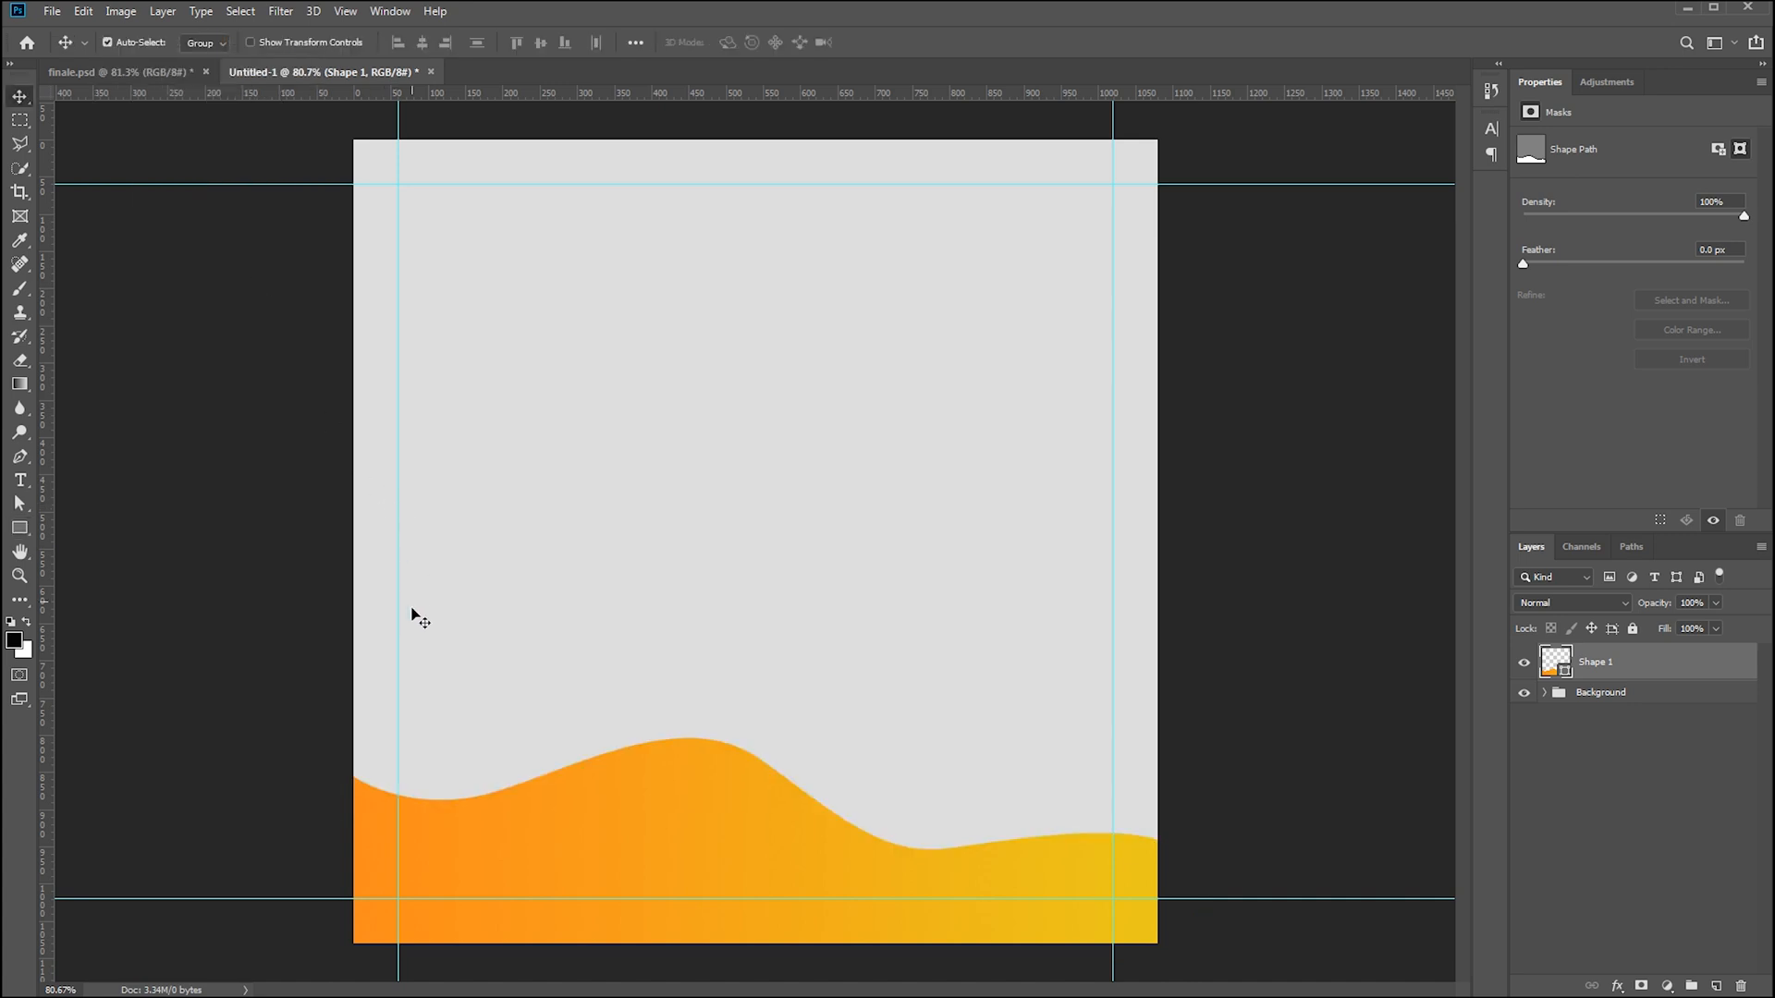
click(271, 656)
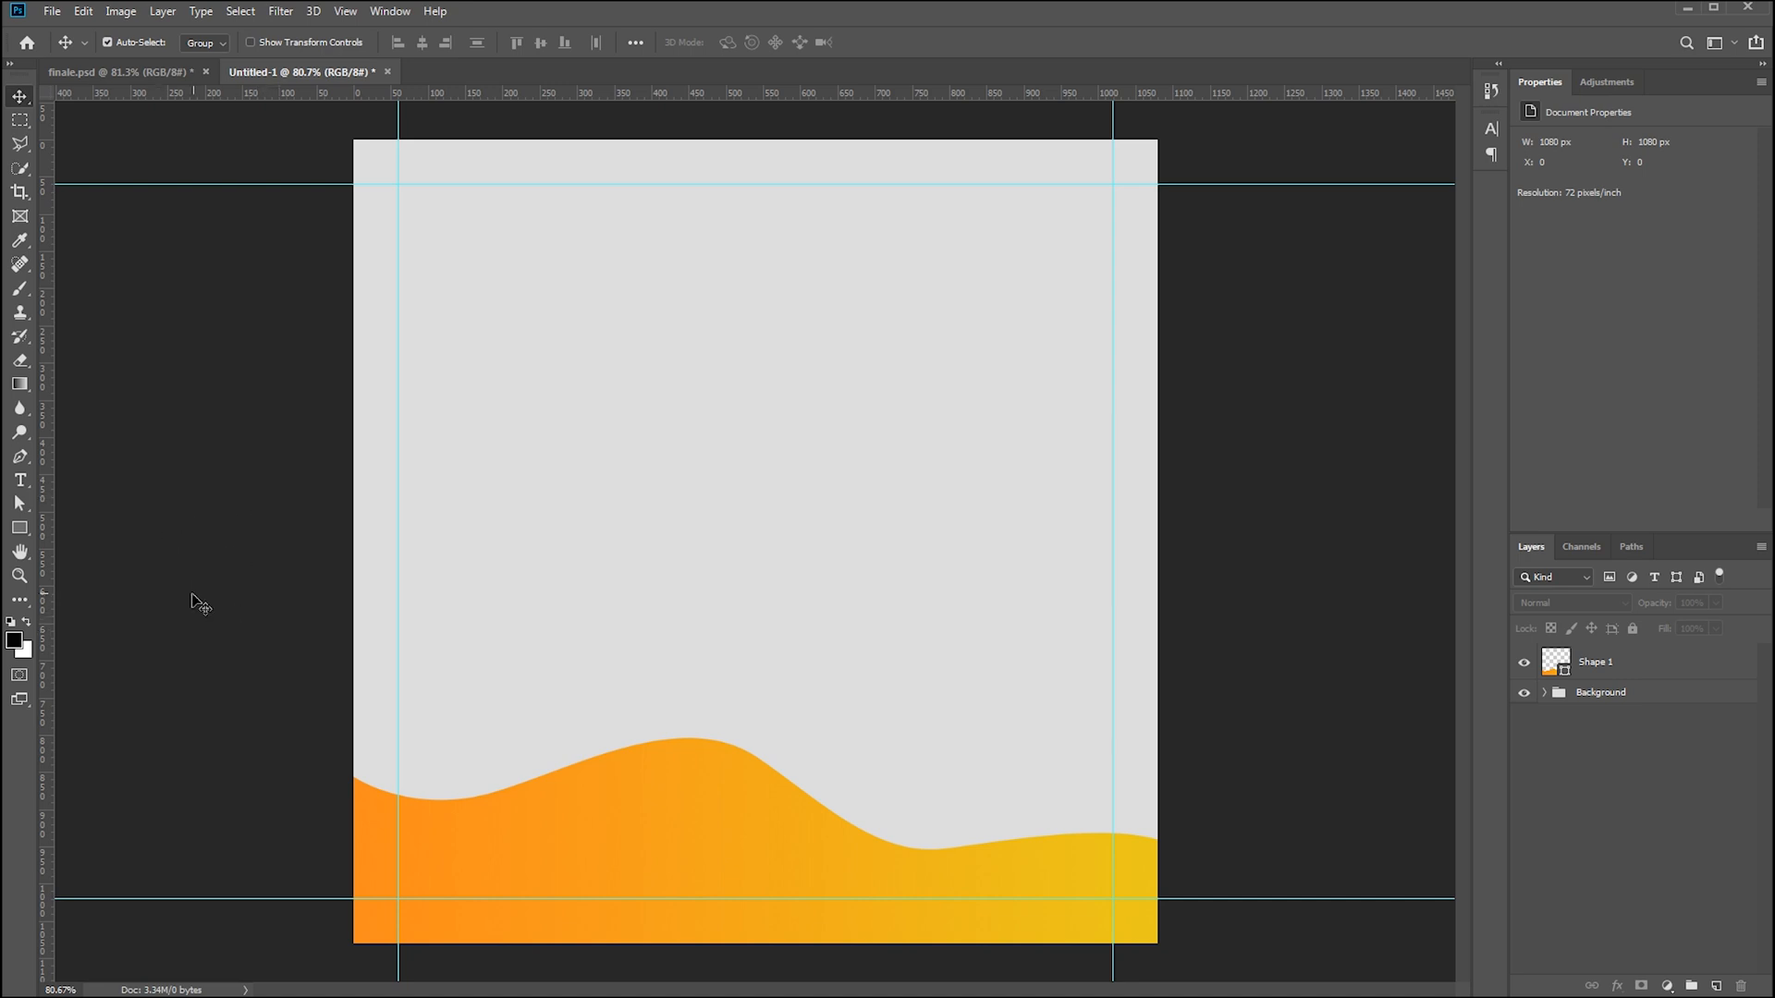
Draw a circle about 495 px in diameter over the lower-left part of the canvas, extending past its left edge
click(20, 544)
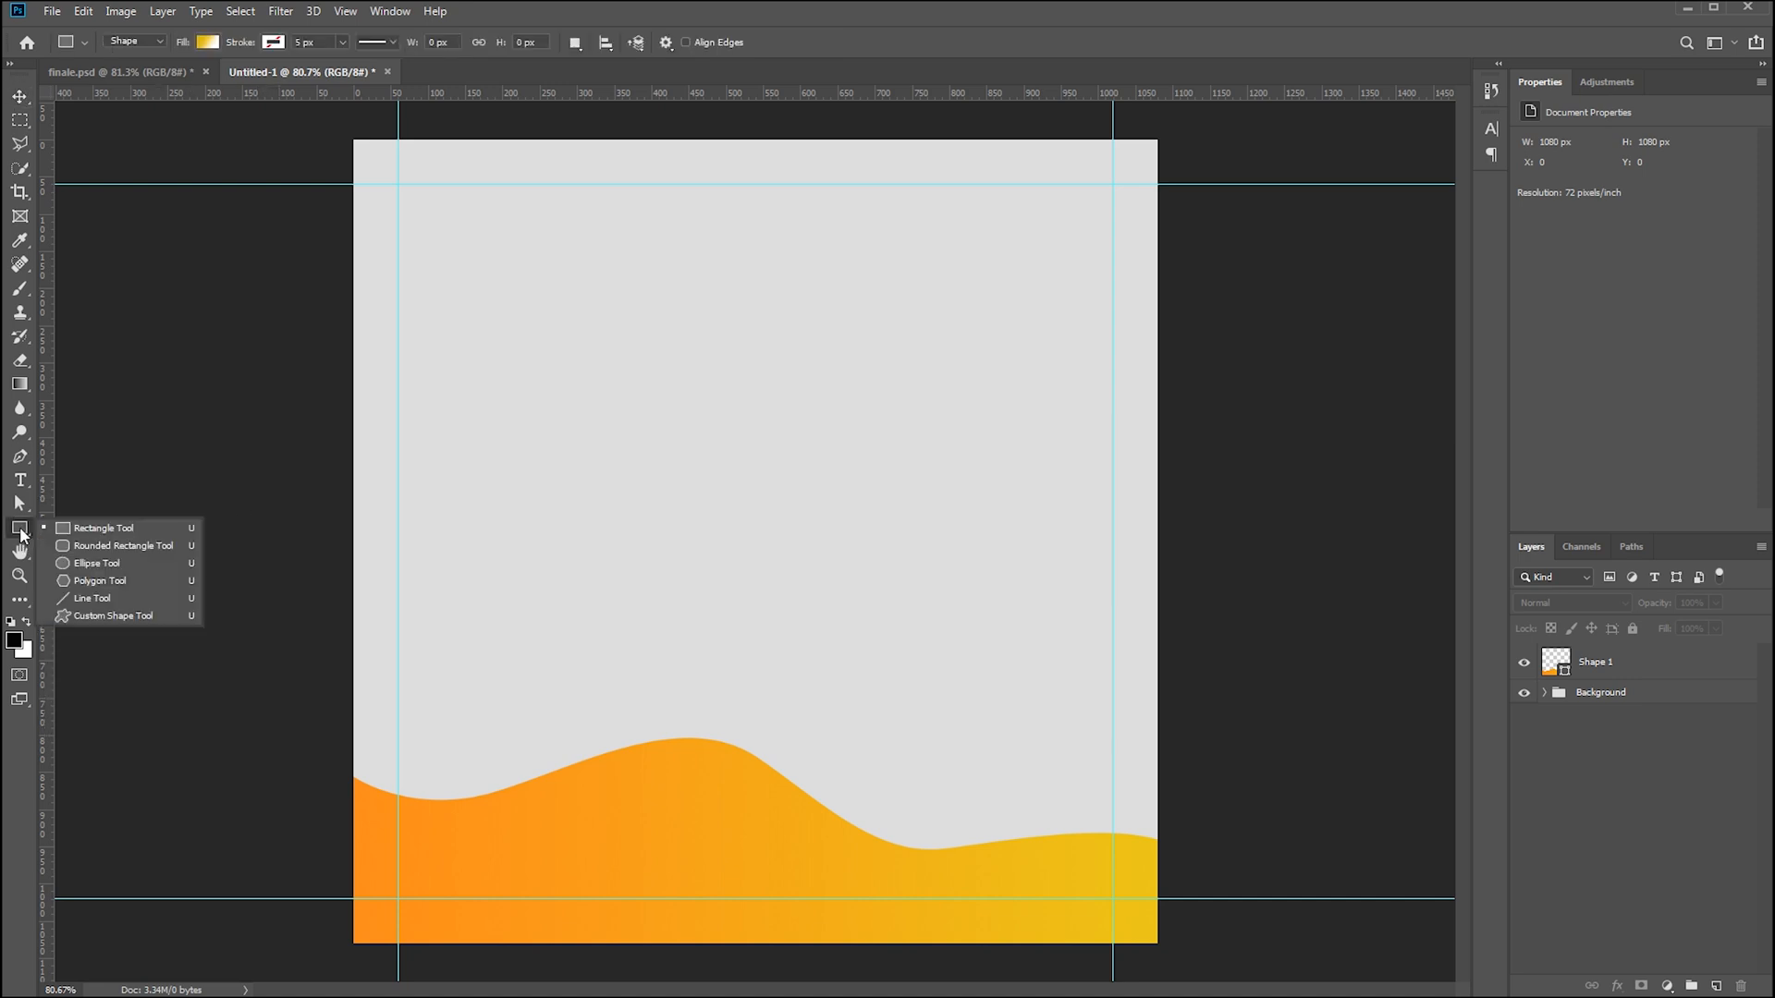
click(82, 564)
drag(269, 571, 700, 943)
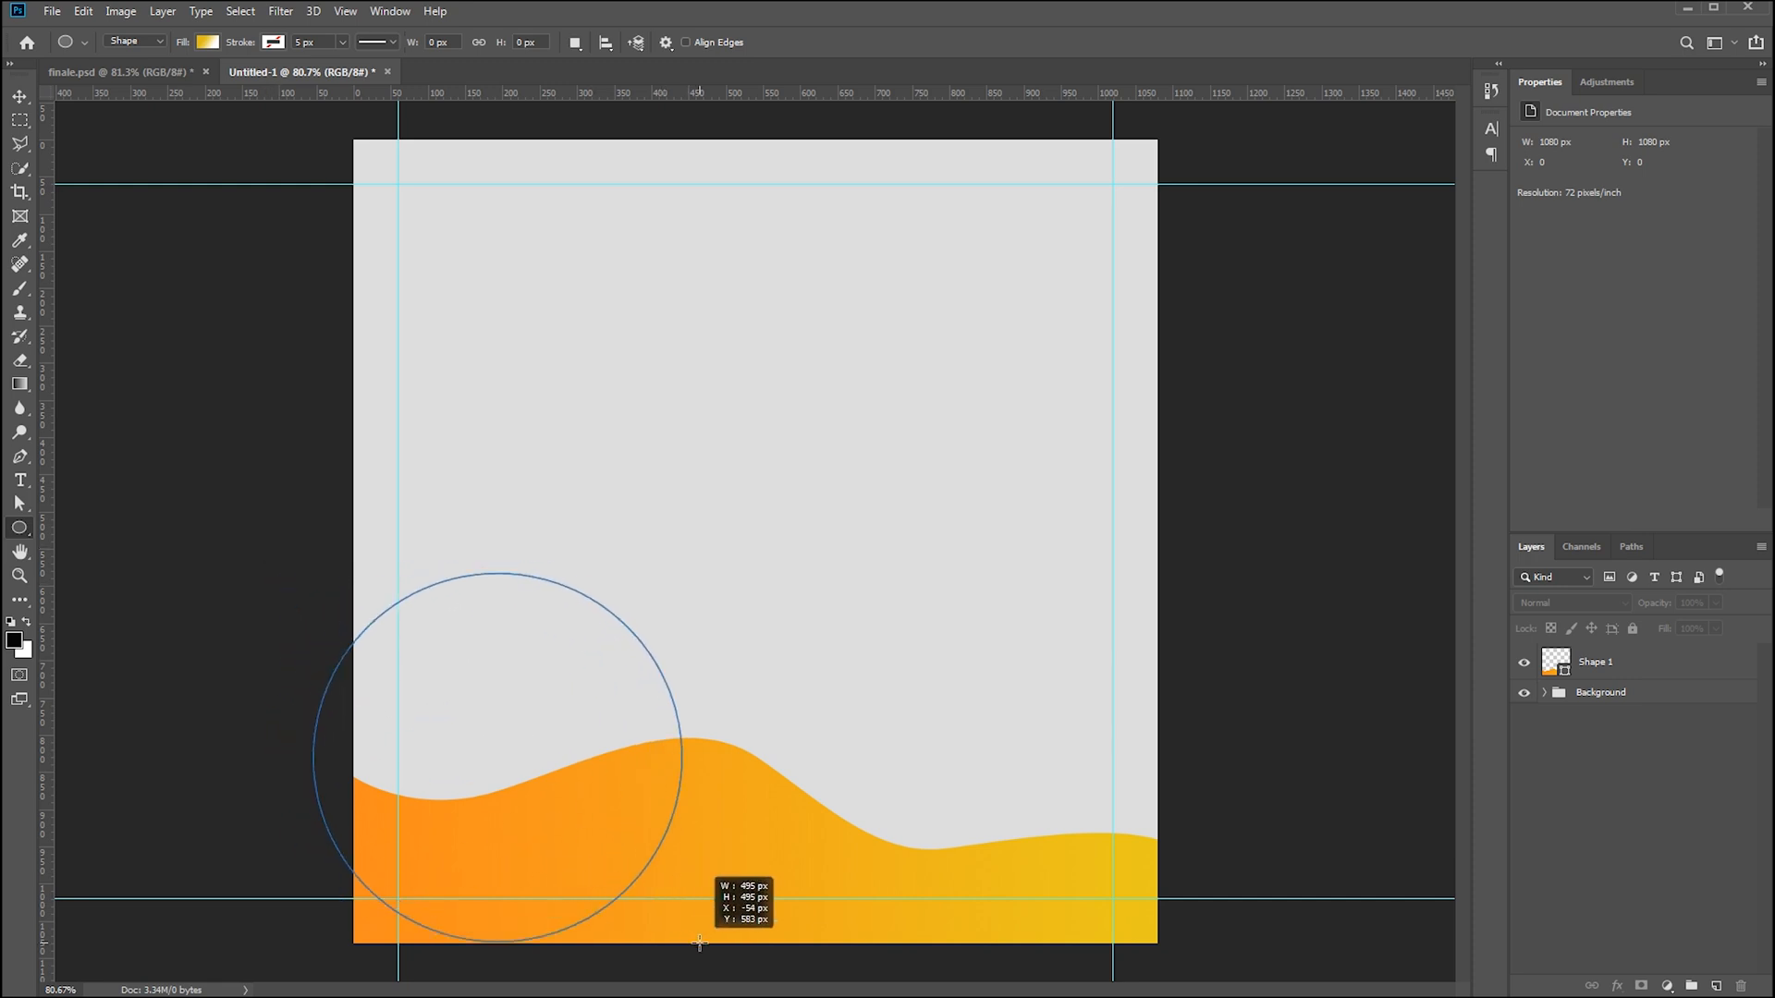
drag(700, 943, 699, 943)
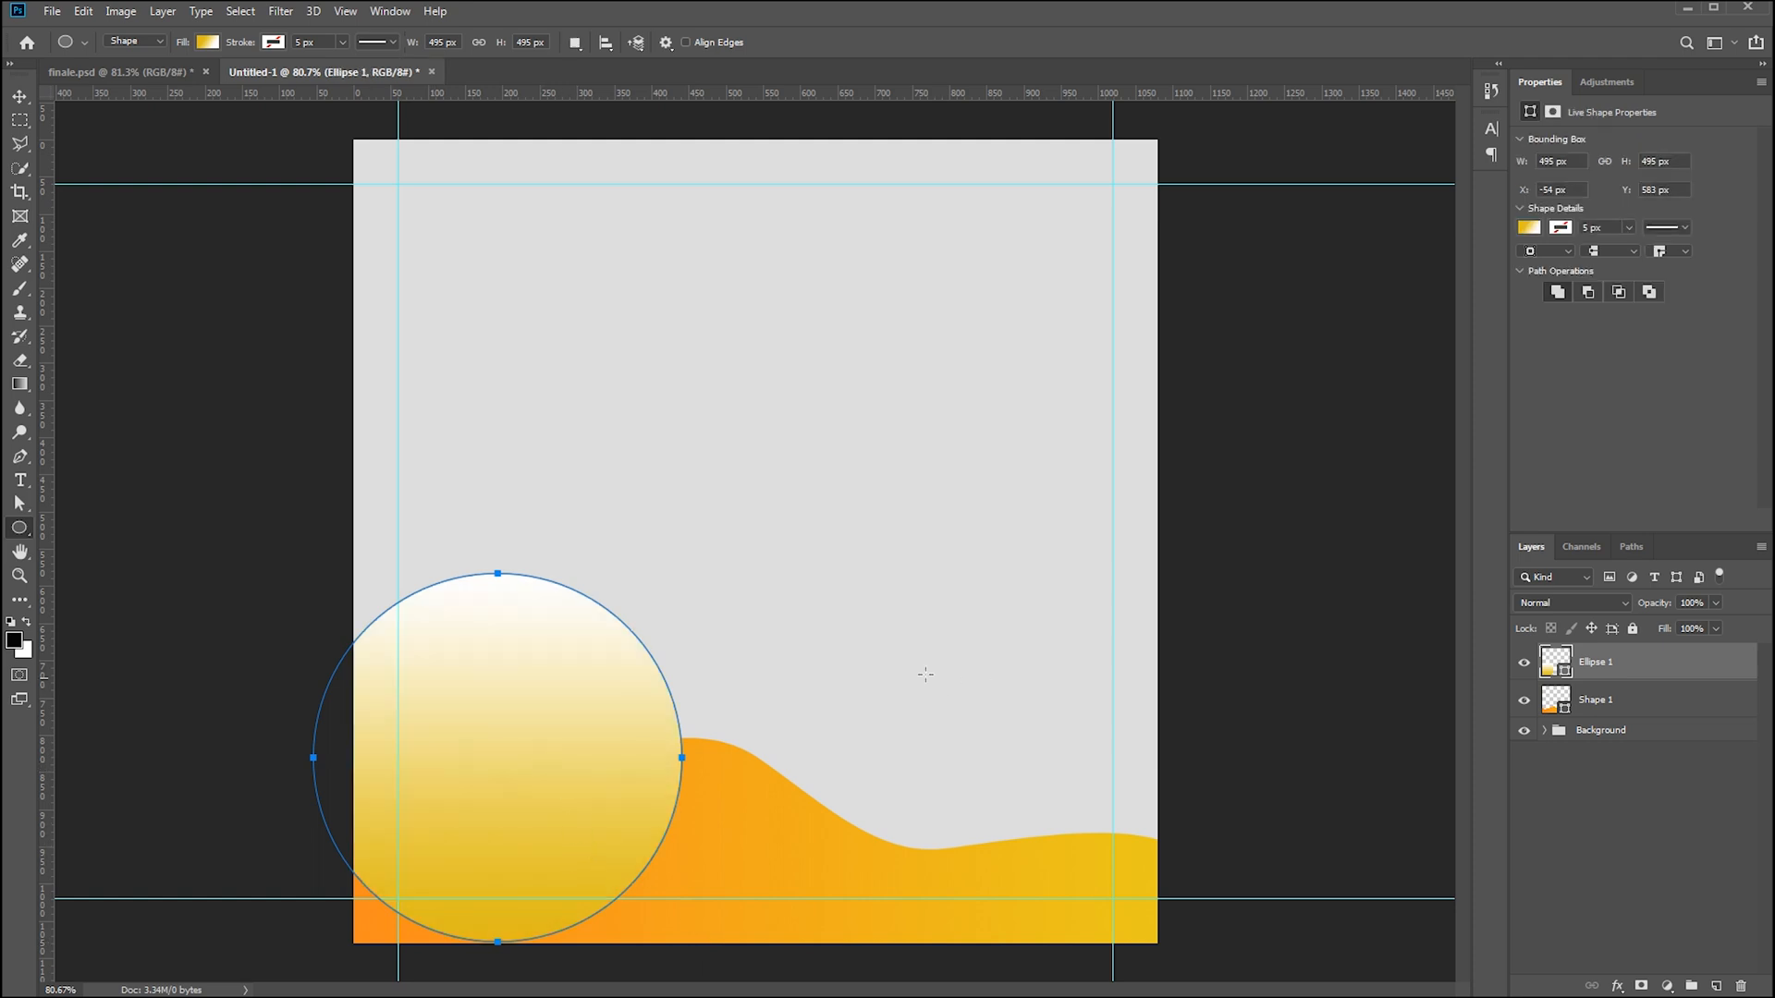
Give the circle a solid yellow fill sampled from the right end of the wave
click(197, 42)
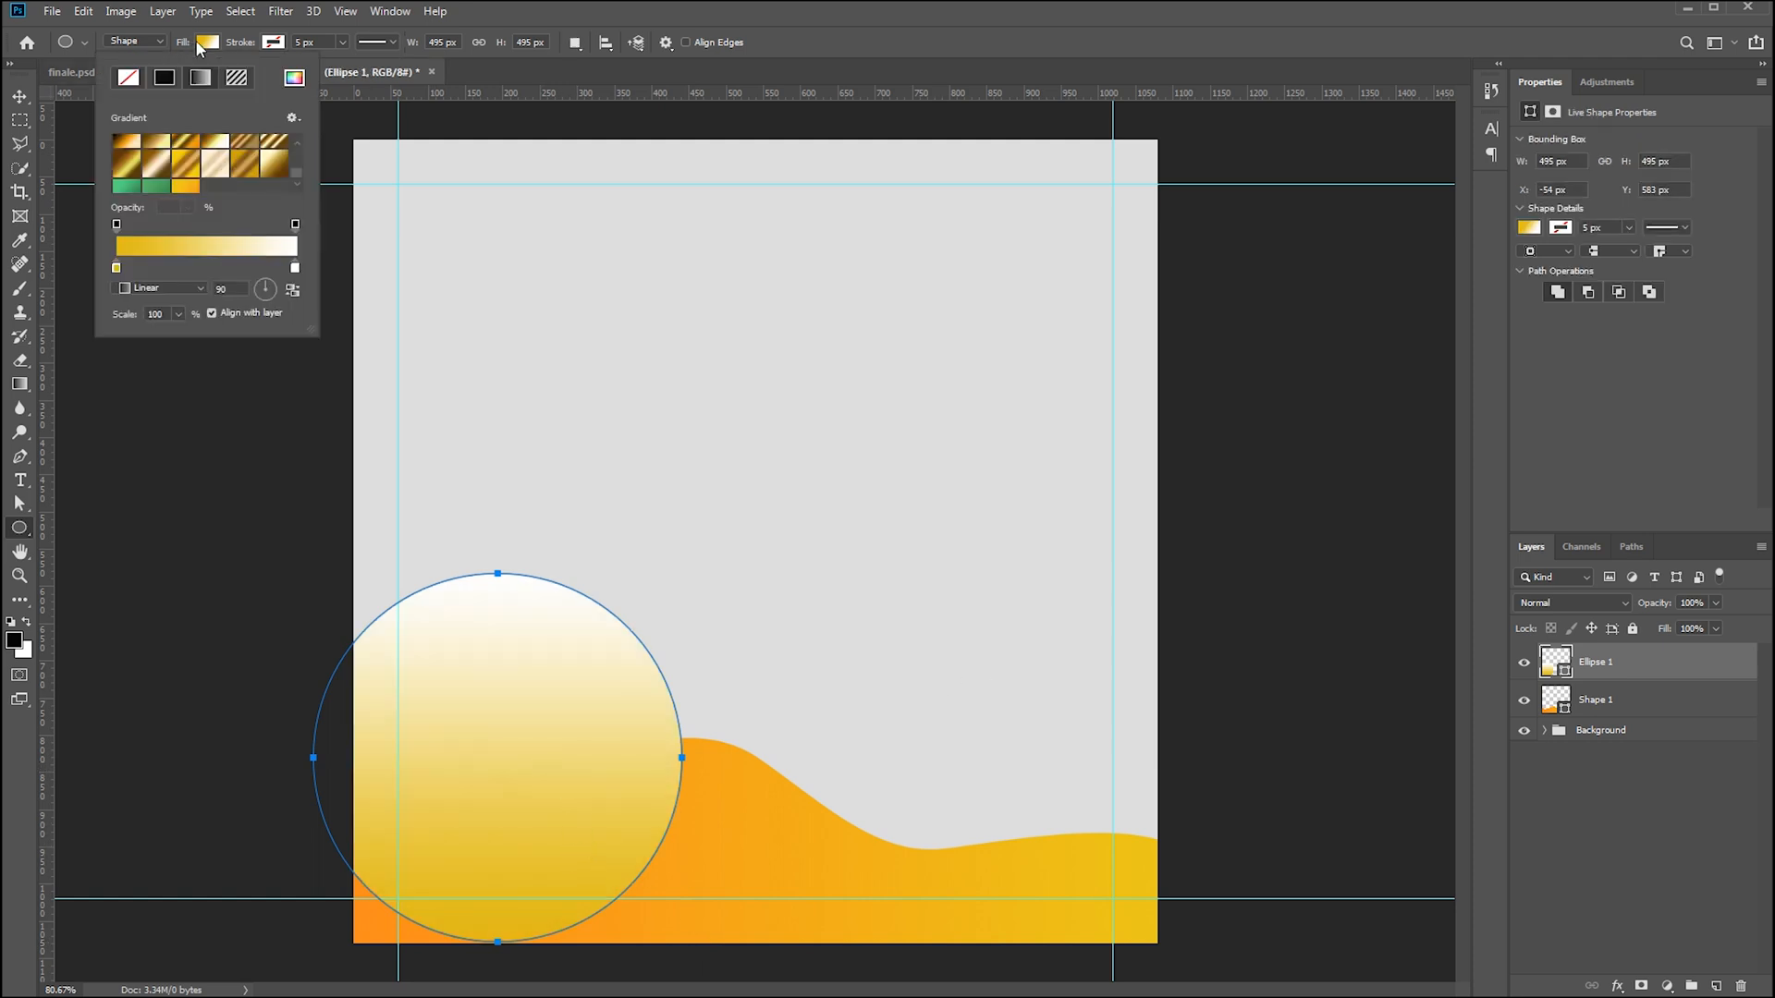
click(164, 78)
click(294, 77)
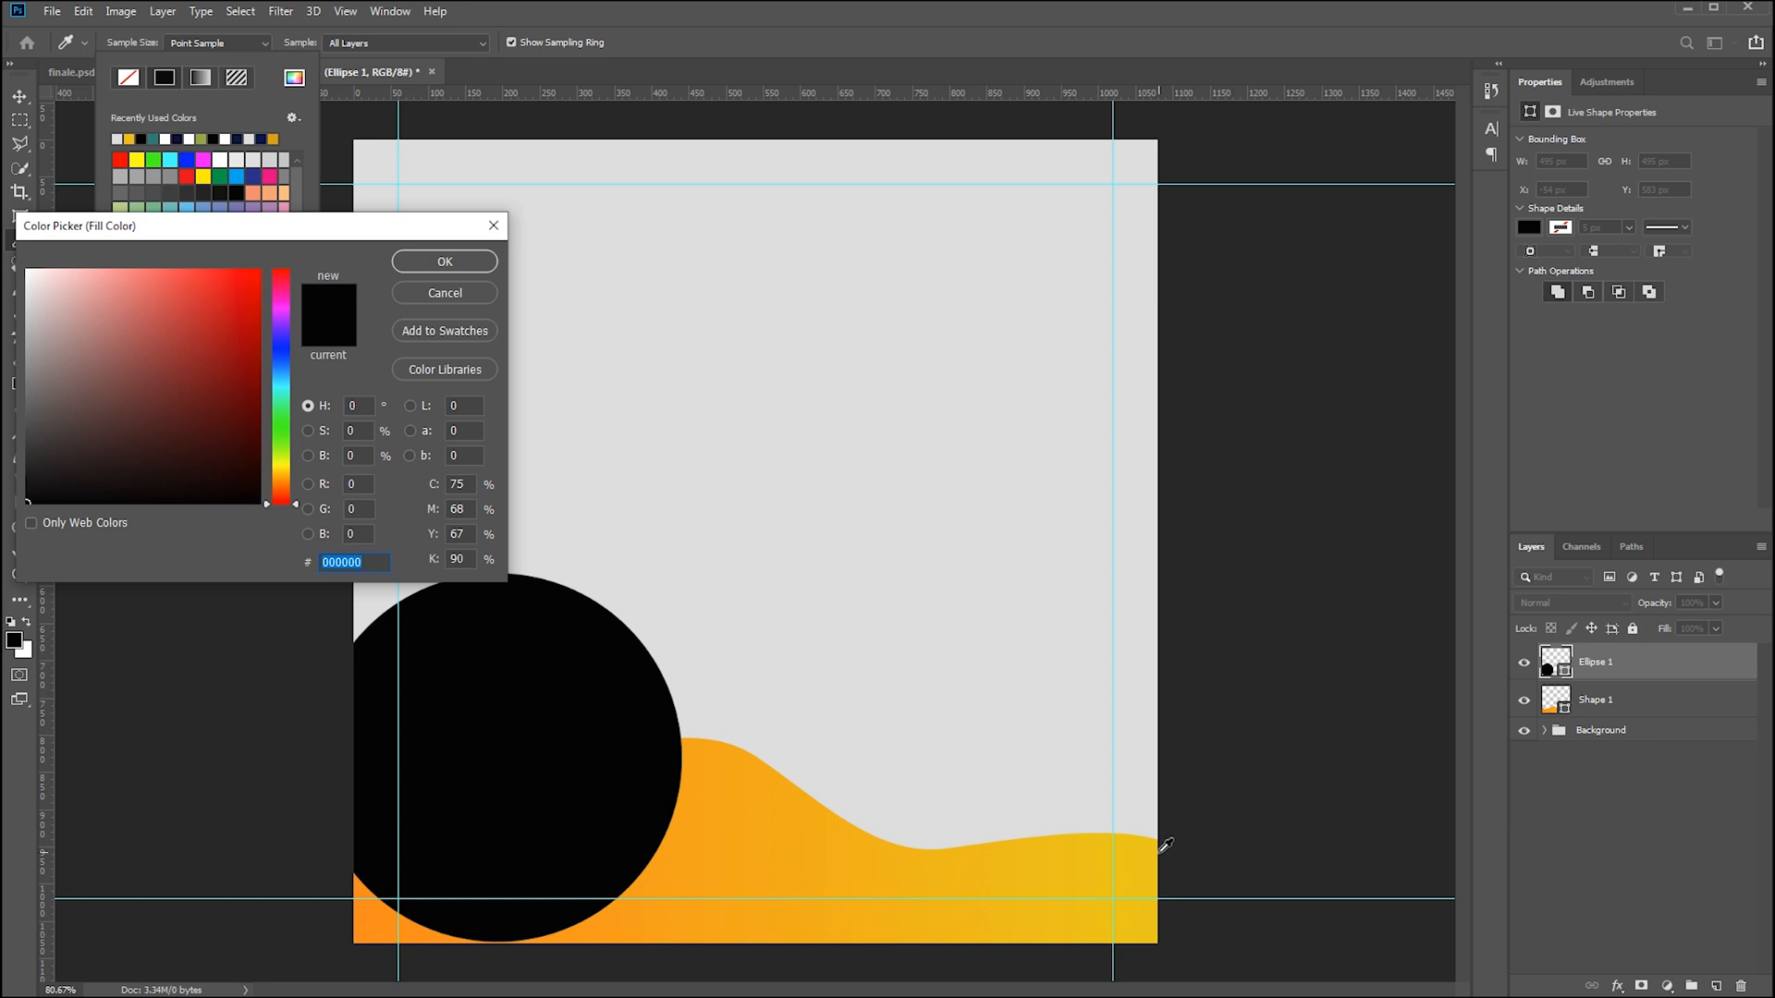
click(1151, 850)
key(Return)
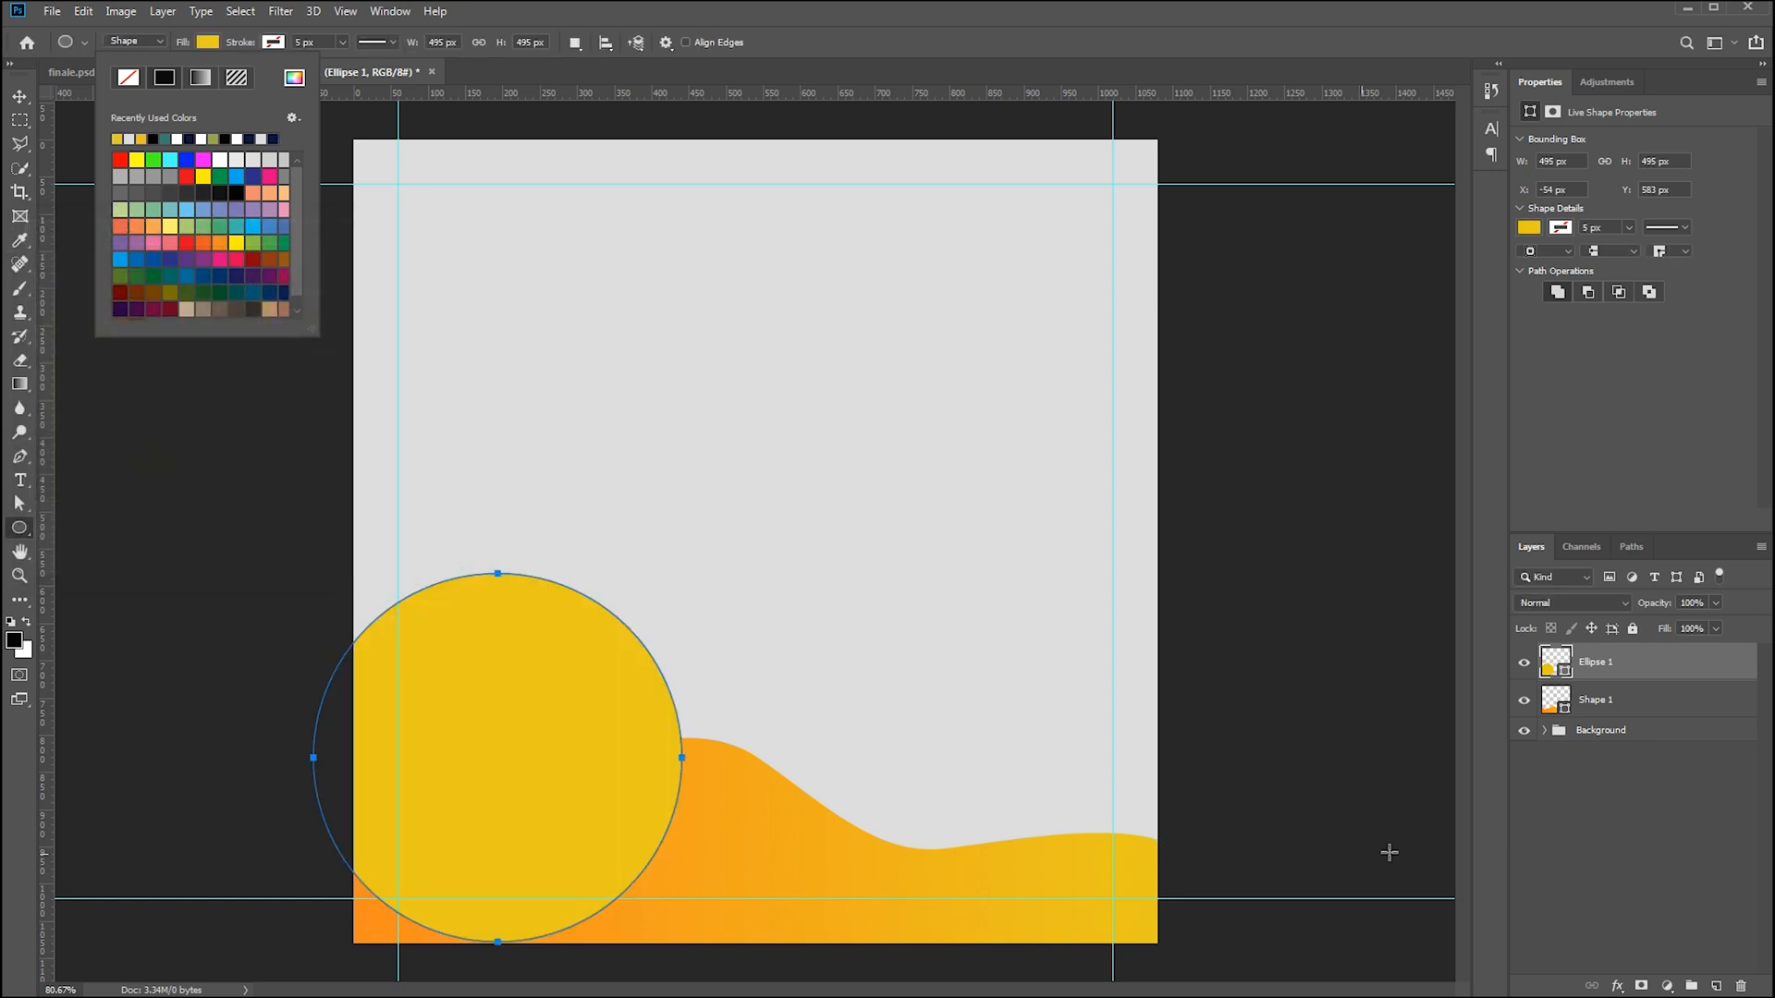
drag(1603, 665, 1085, 691)
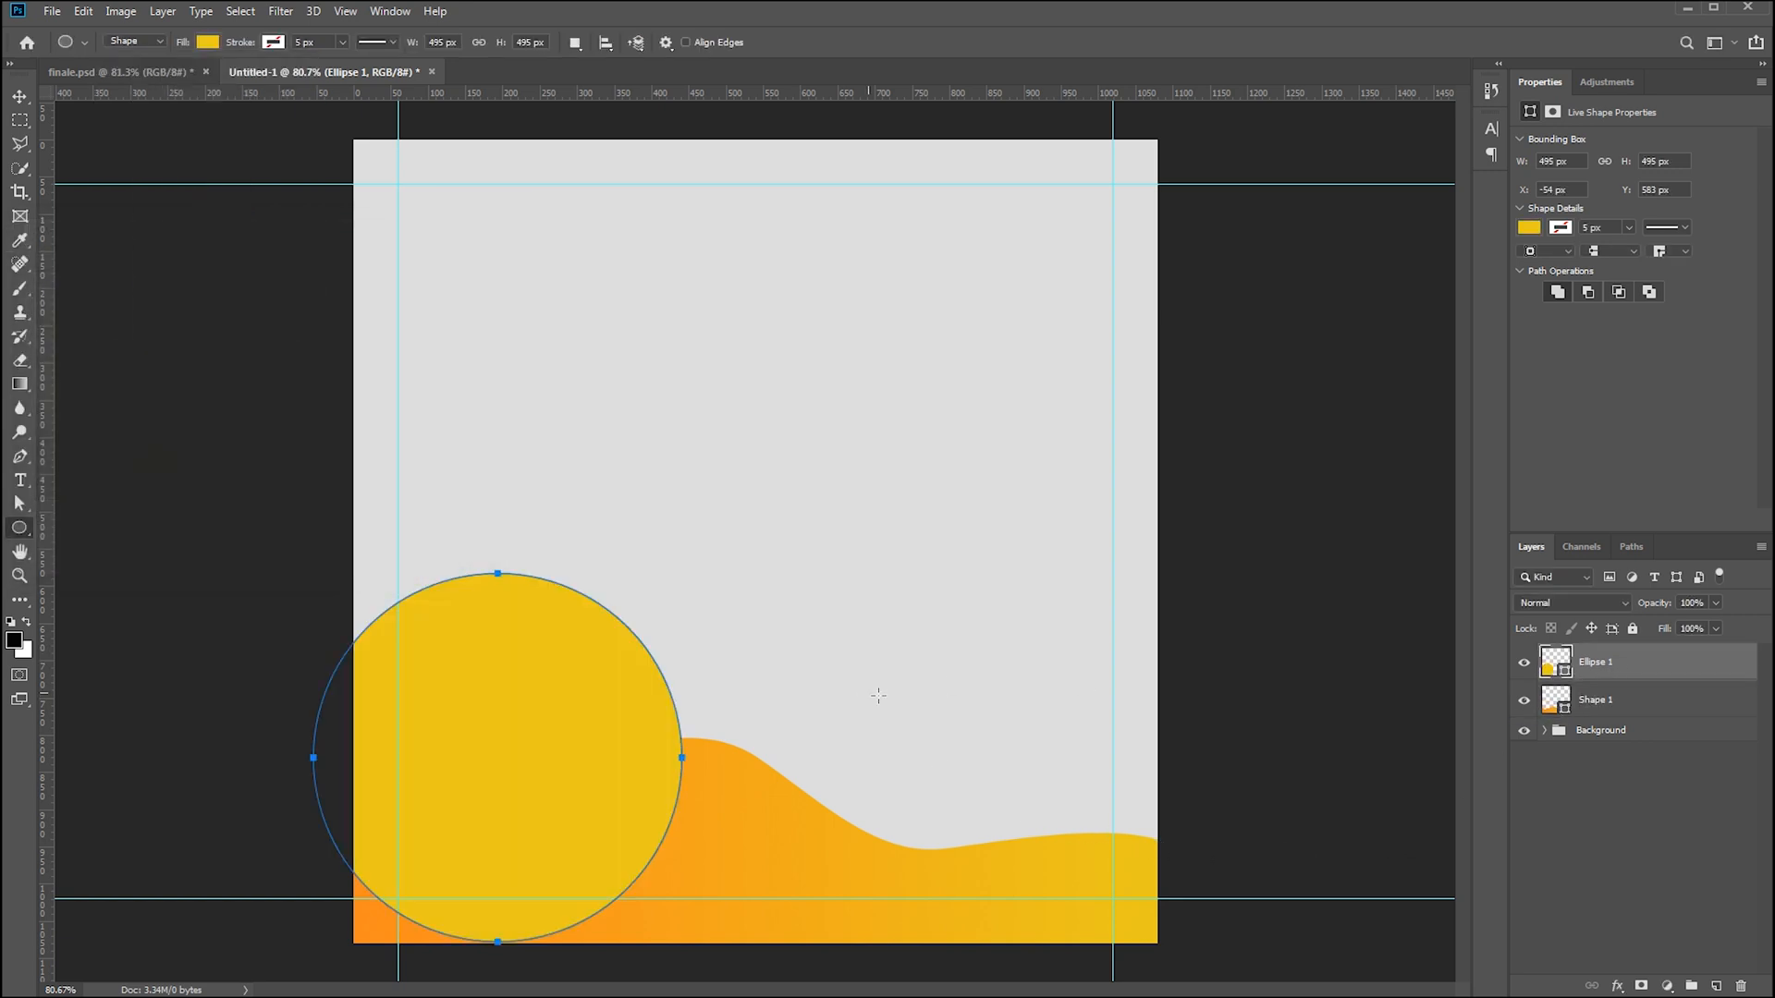
Place the yellow circle's layer below the wave and shift the circle slightly up and to the right
drag(1604, 710, 1532, 658)
key(v)
click(808, 567)
drag(567, 729, 573, 691)
click(765, 539)
click(532, 656)
click(658, 467)
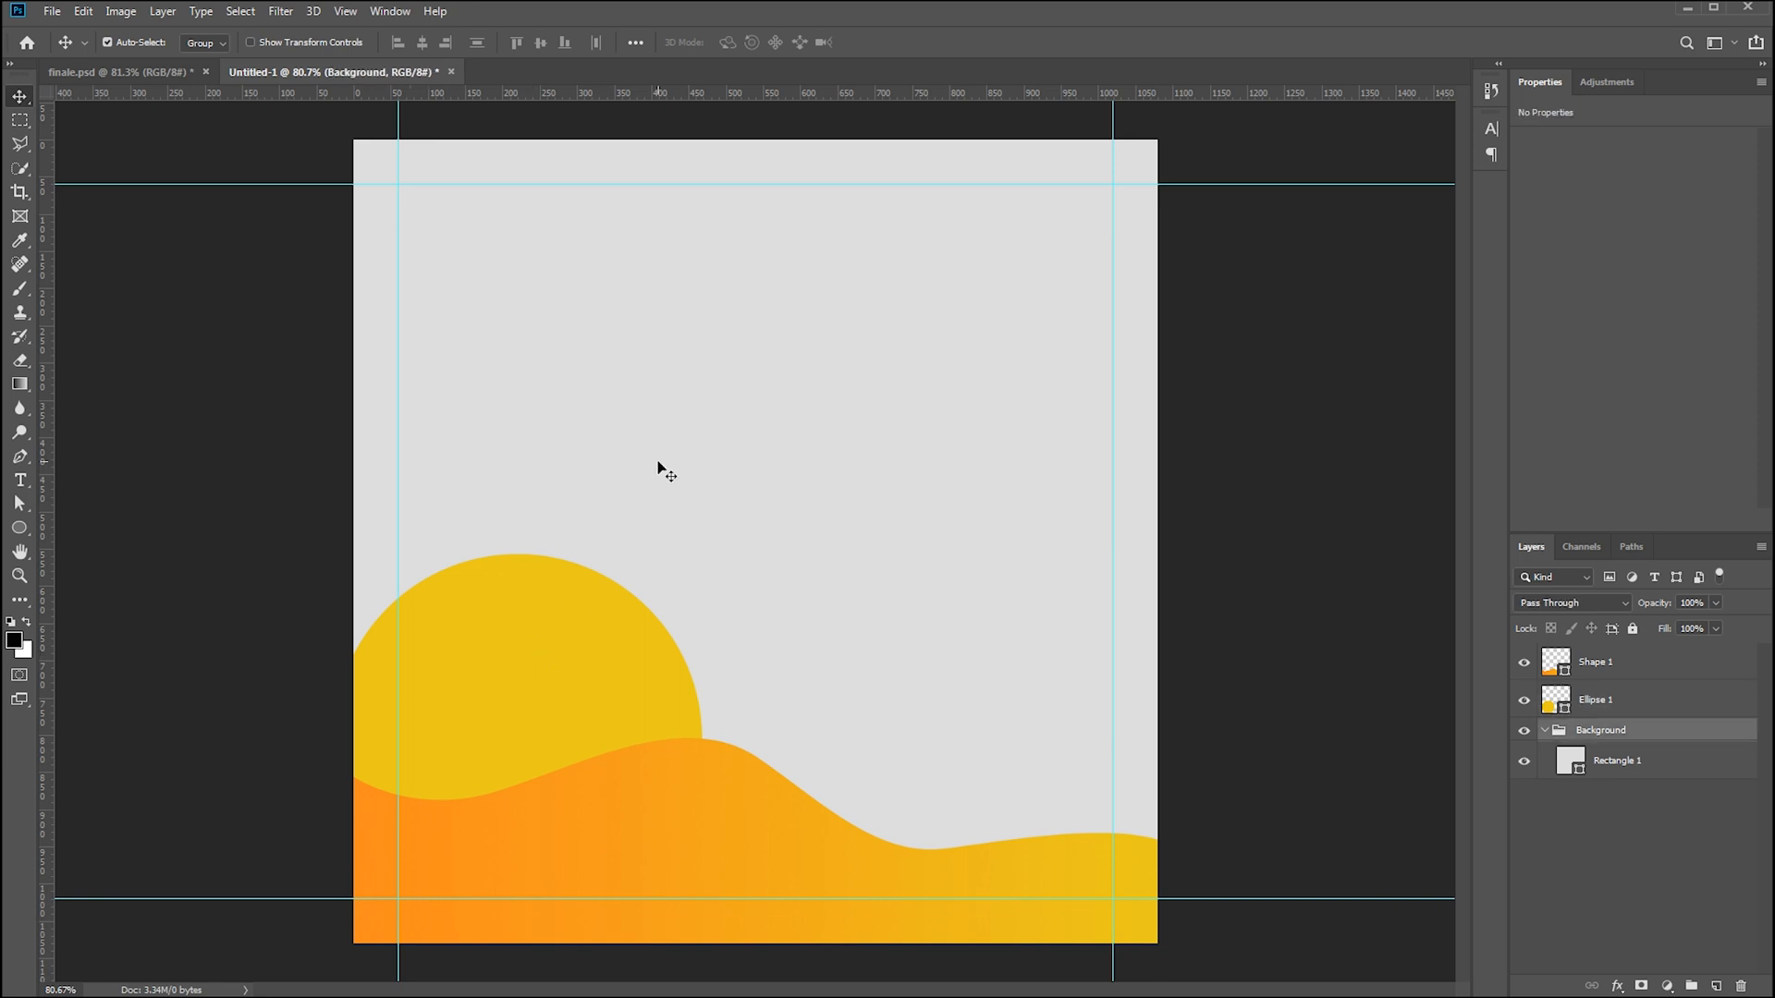
click(680, 627)
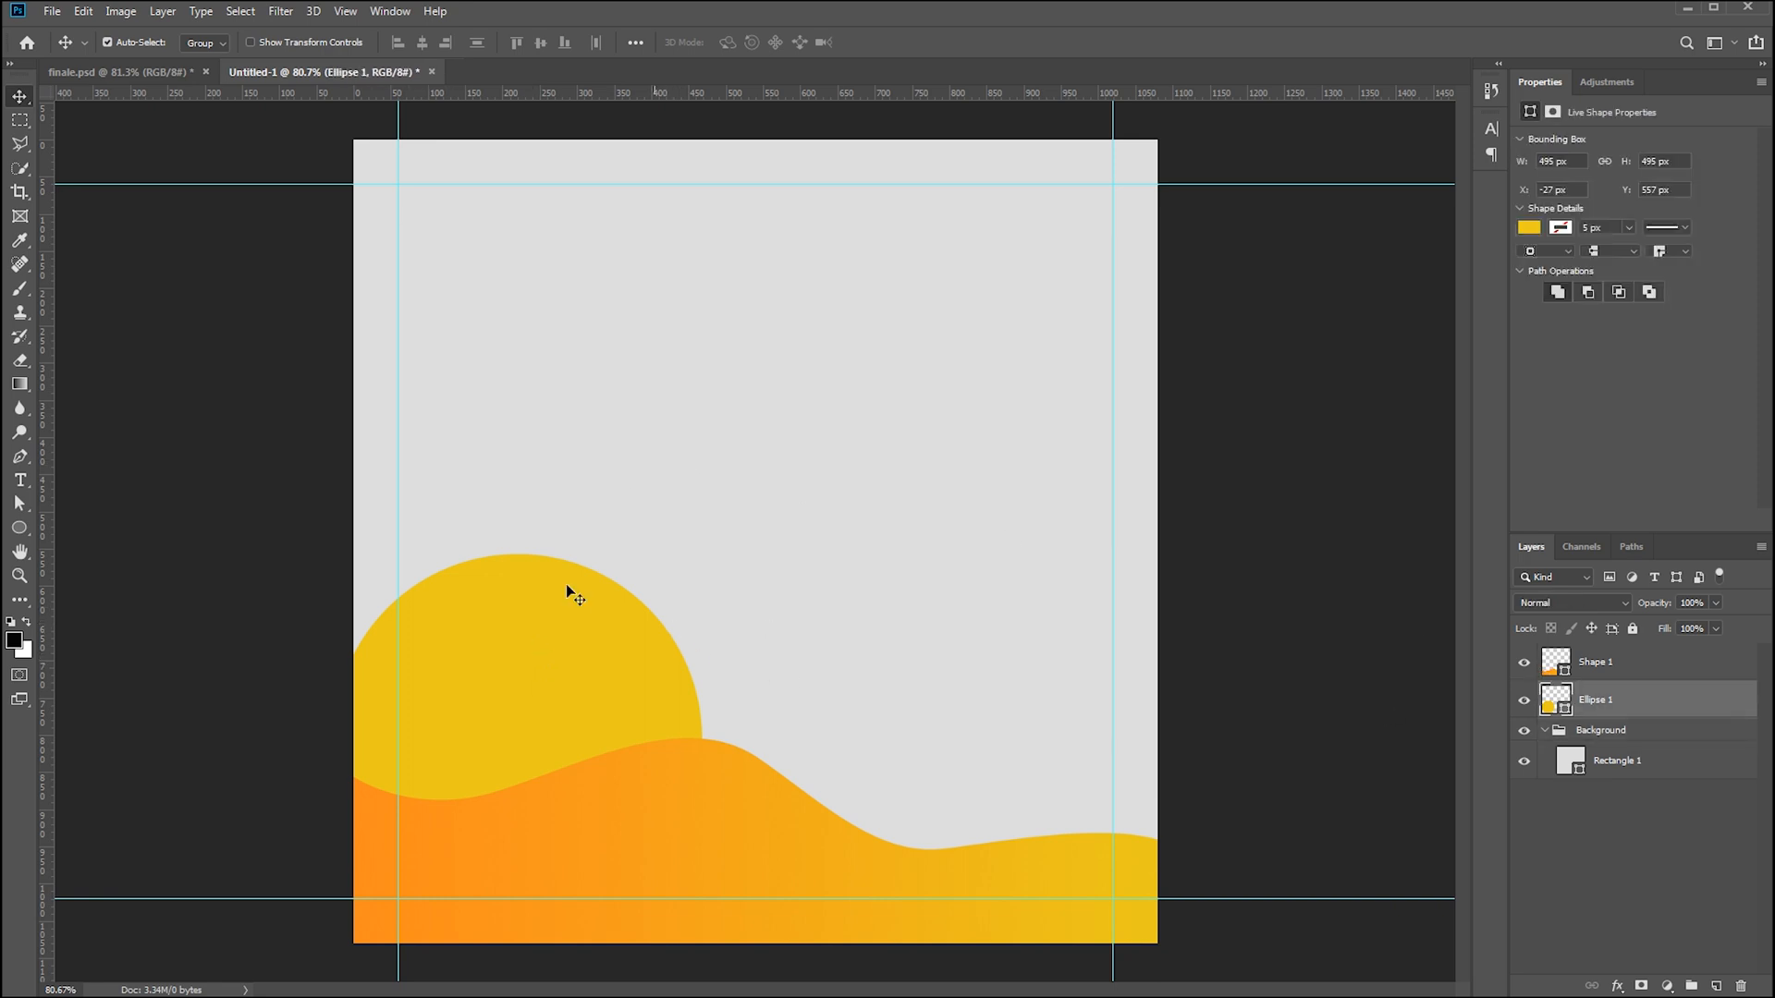
click(246, 331)
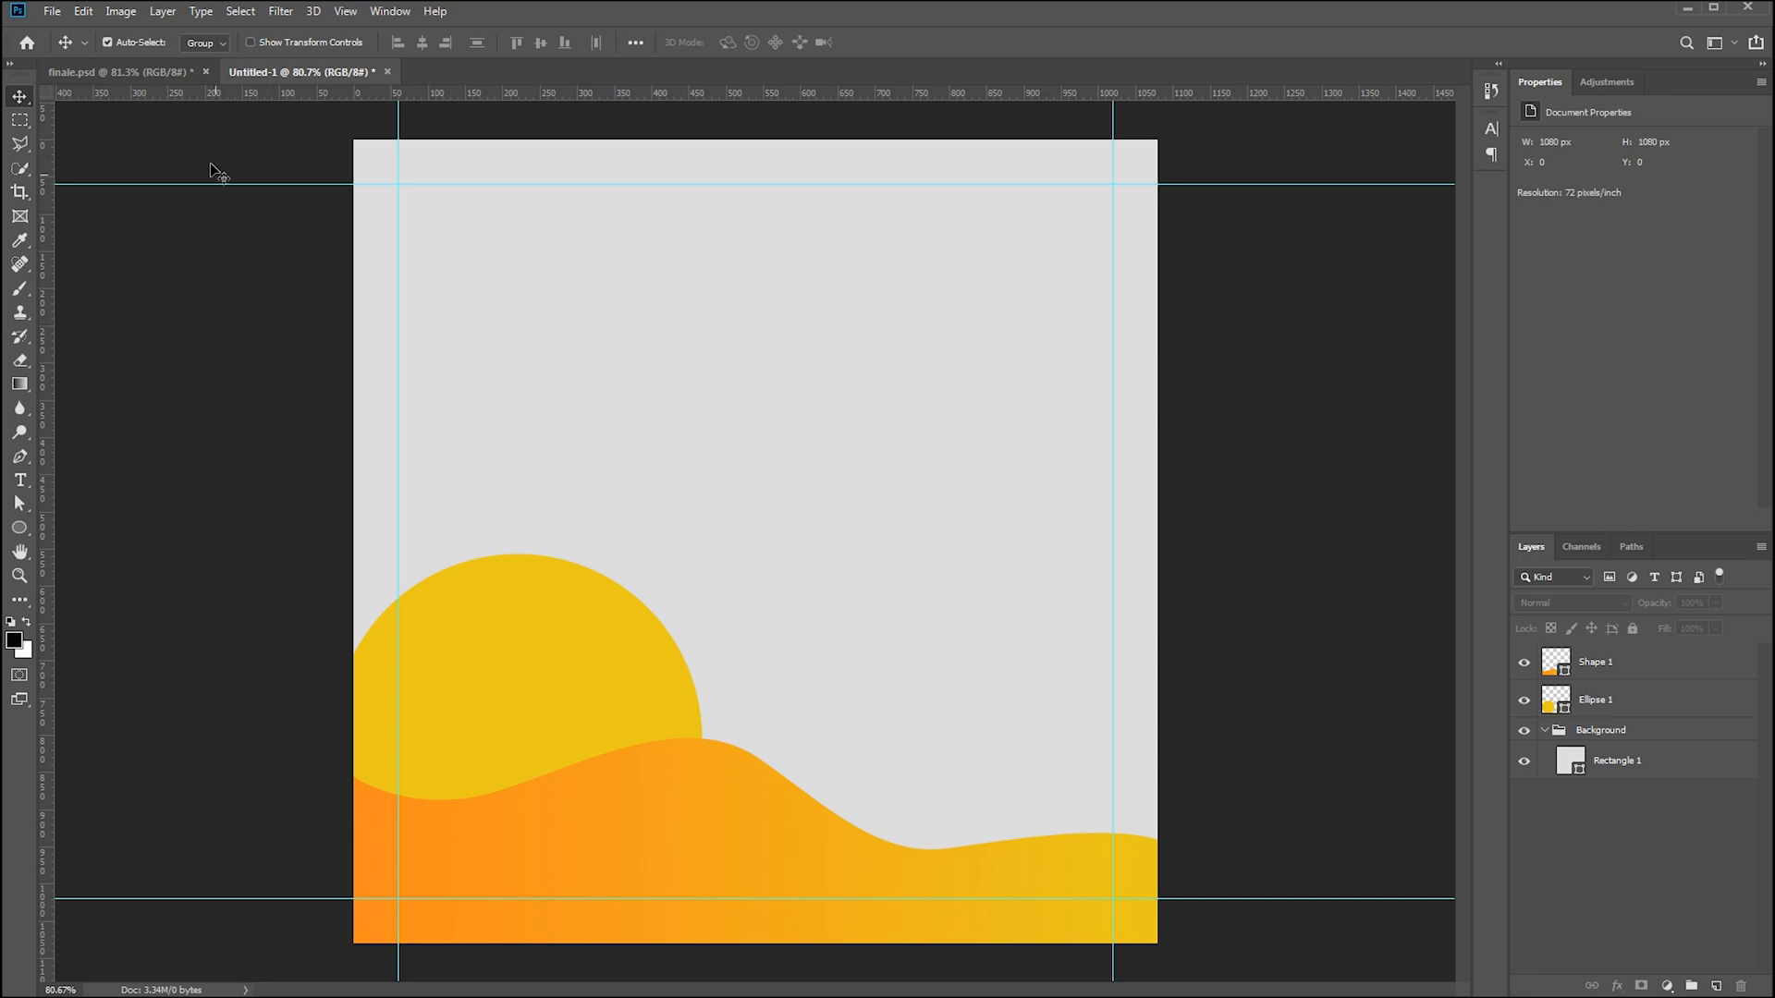
Copy the Text group from finale.psd into the Untitled-1 document, aligned to the left margin guide
click(152, 81)
drag(414, 462, 676, 493)
key(ctrl+t)
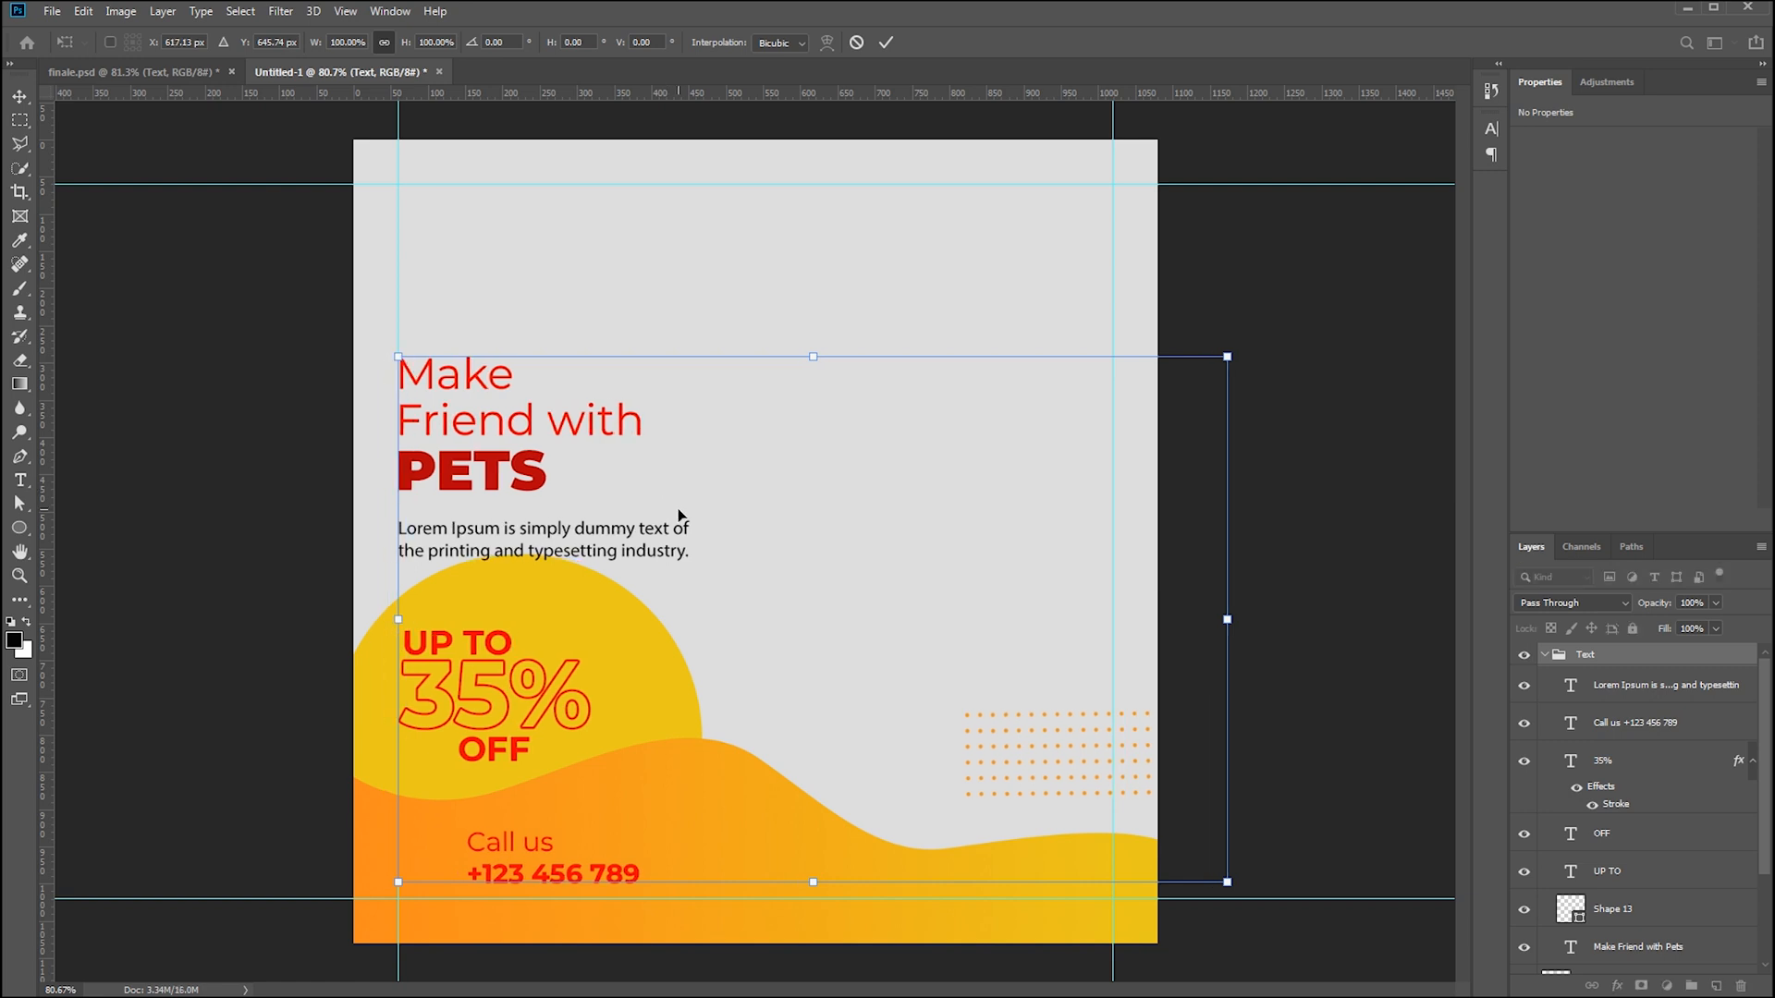
key(Return)
Move the yellow circle down and left behind the "UP TO 35% OFF" text, to X -82 px, Y 588 px, and collapse the Text group
drag(628, 669, 588, 697)
click(768, 655)
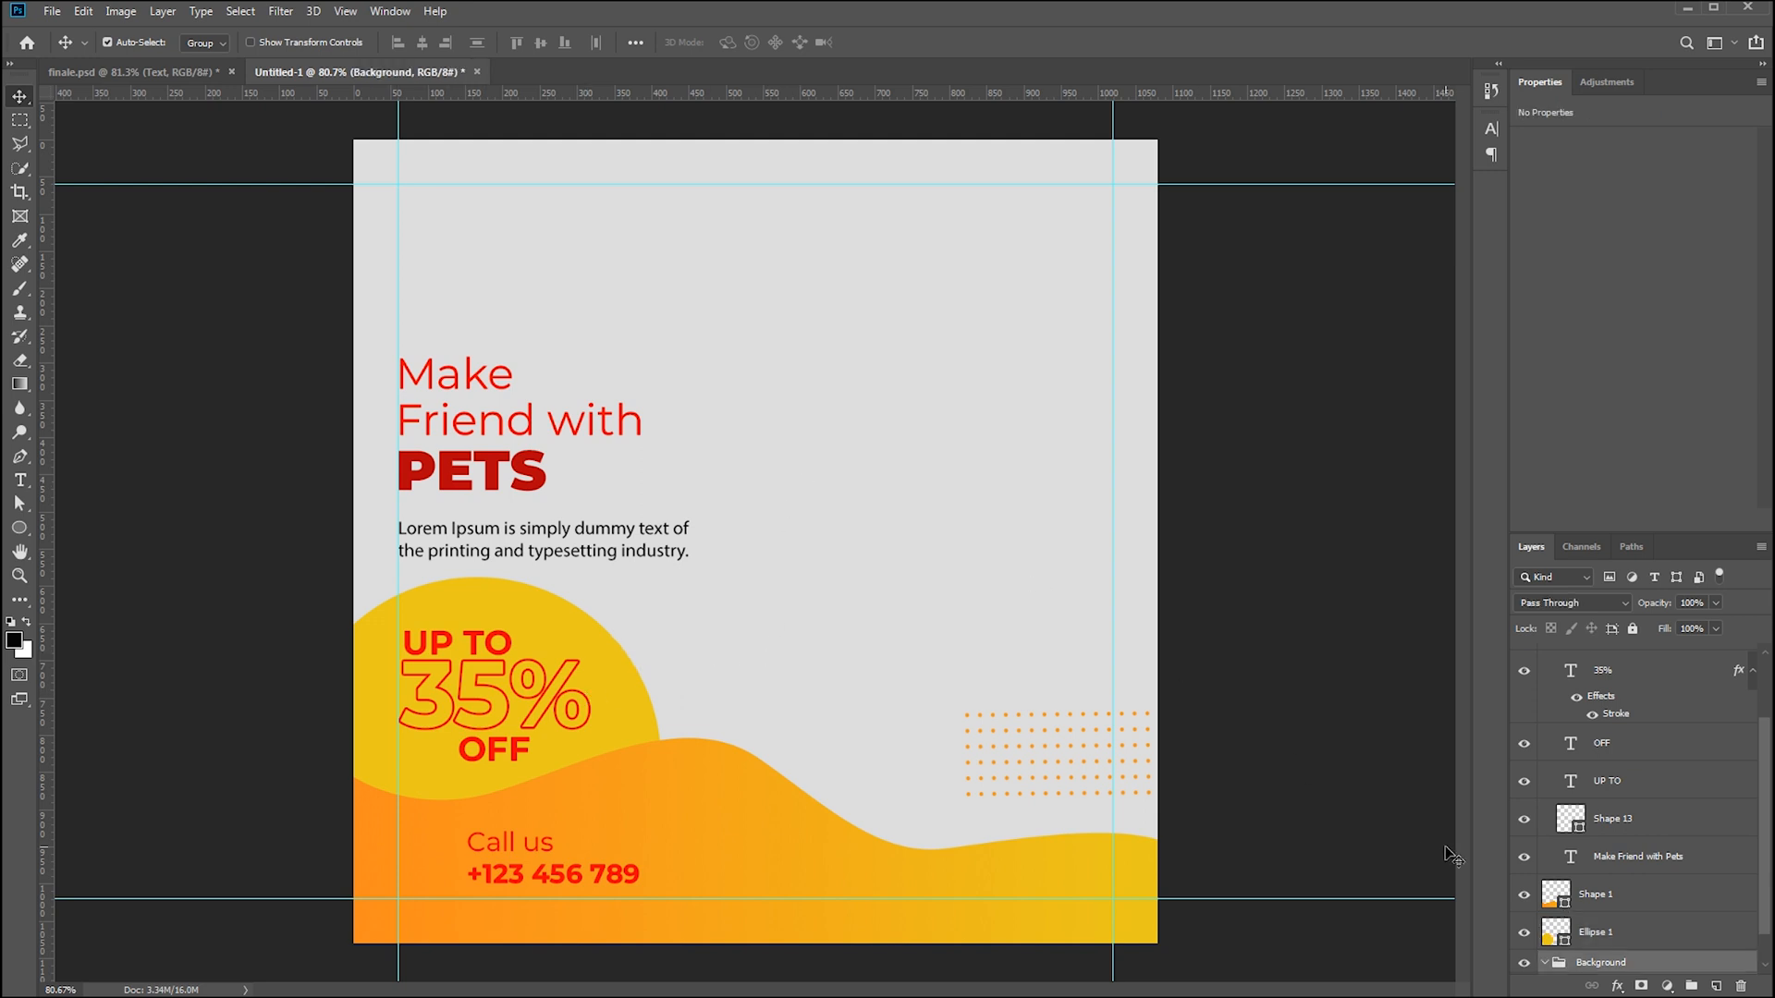
click(560, 624)
scroll(1539, 685, up, 3)
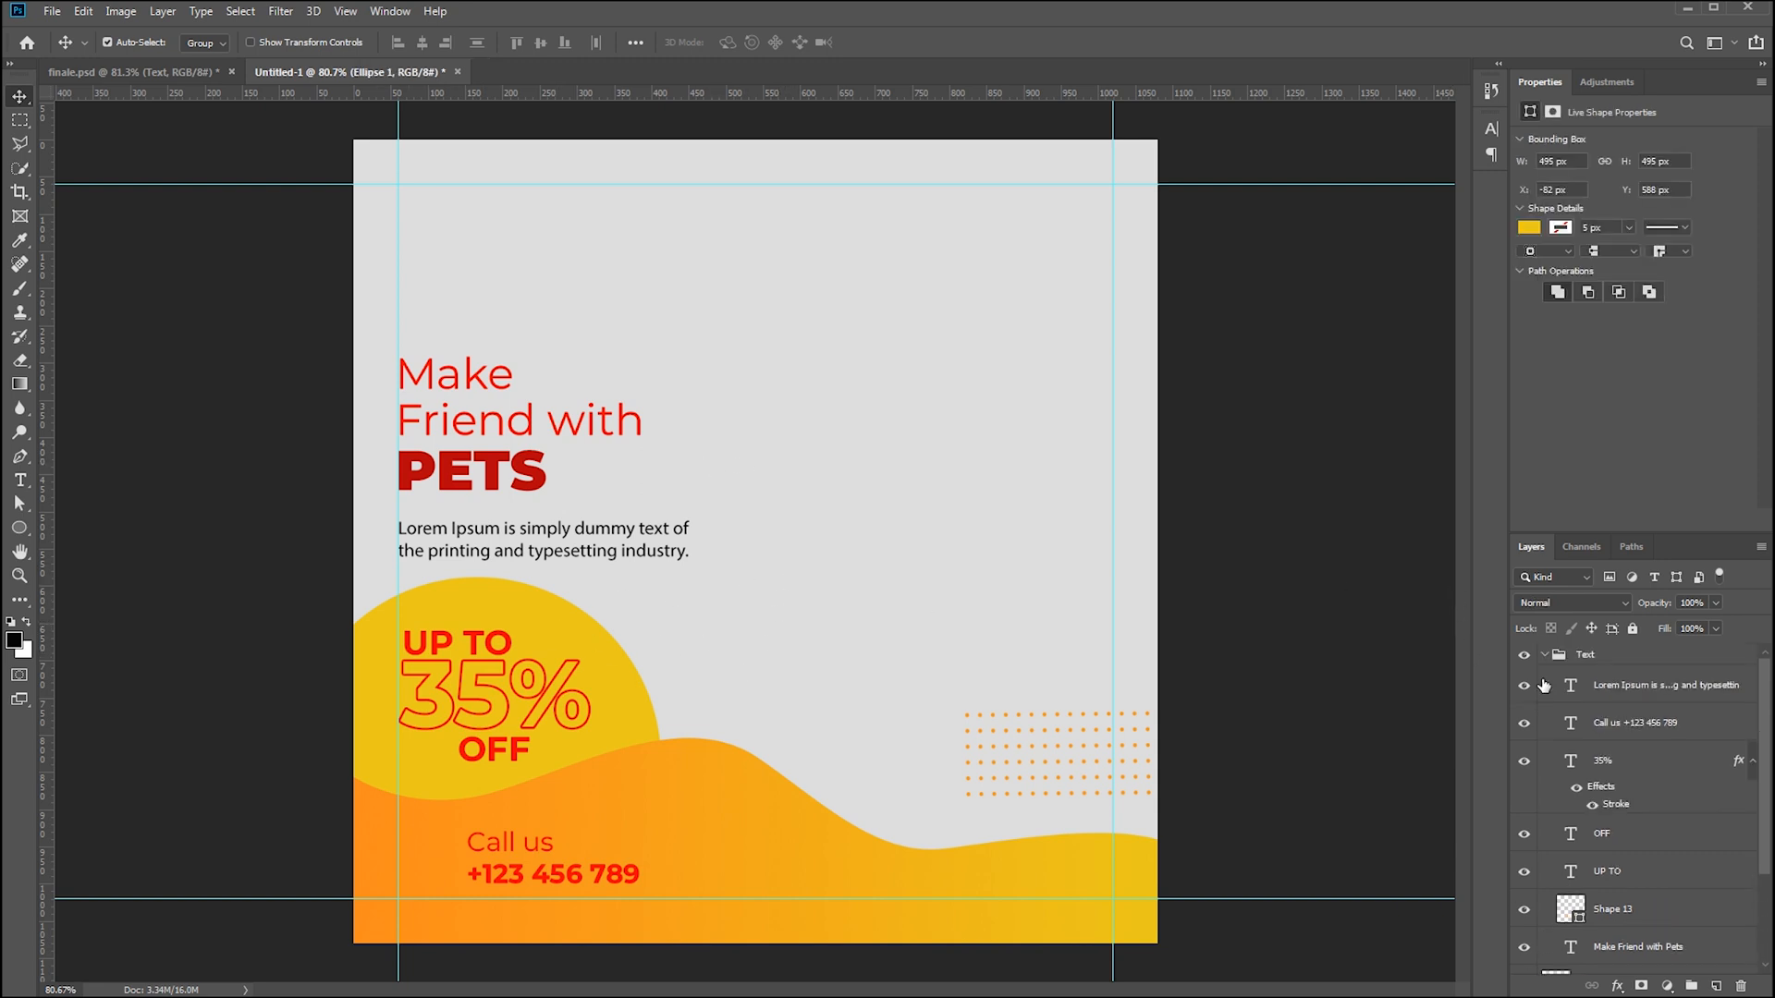
click(1544, 654)
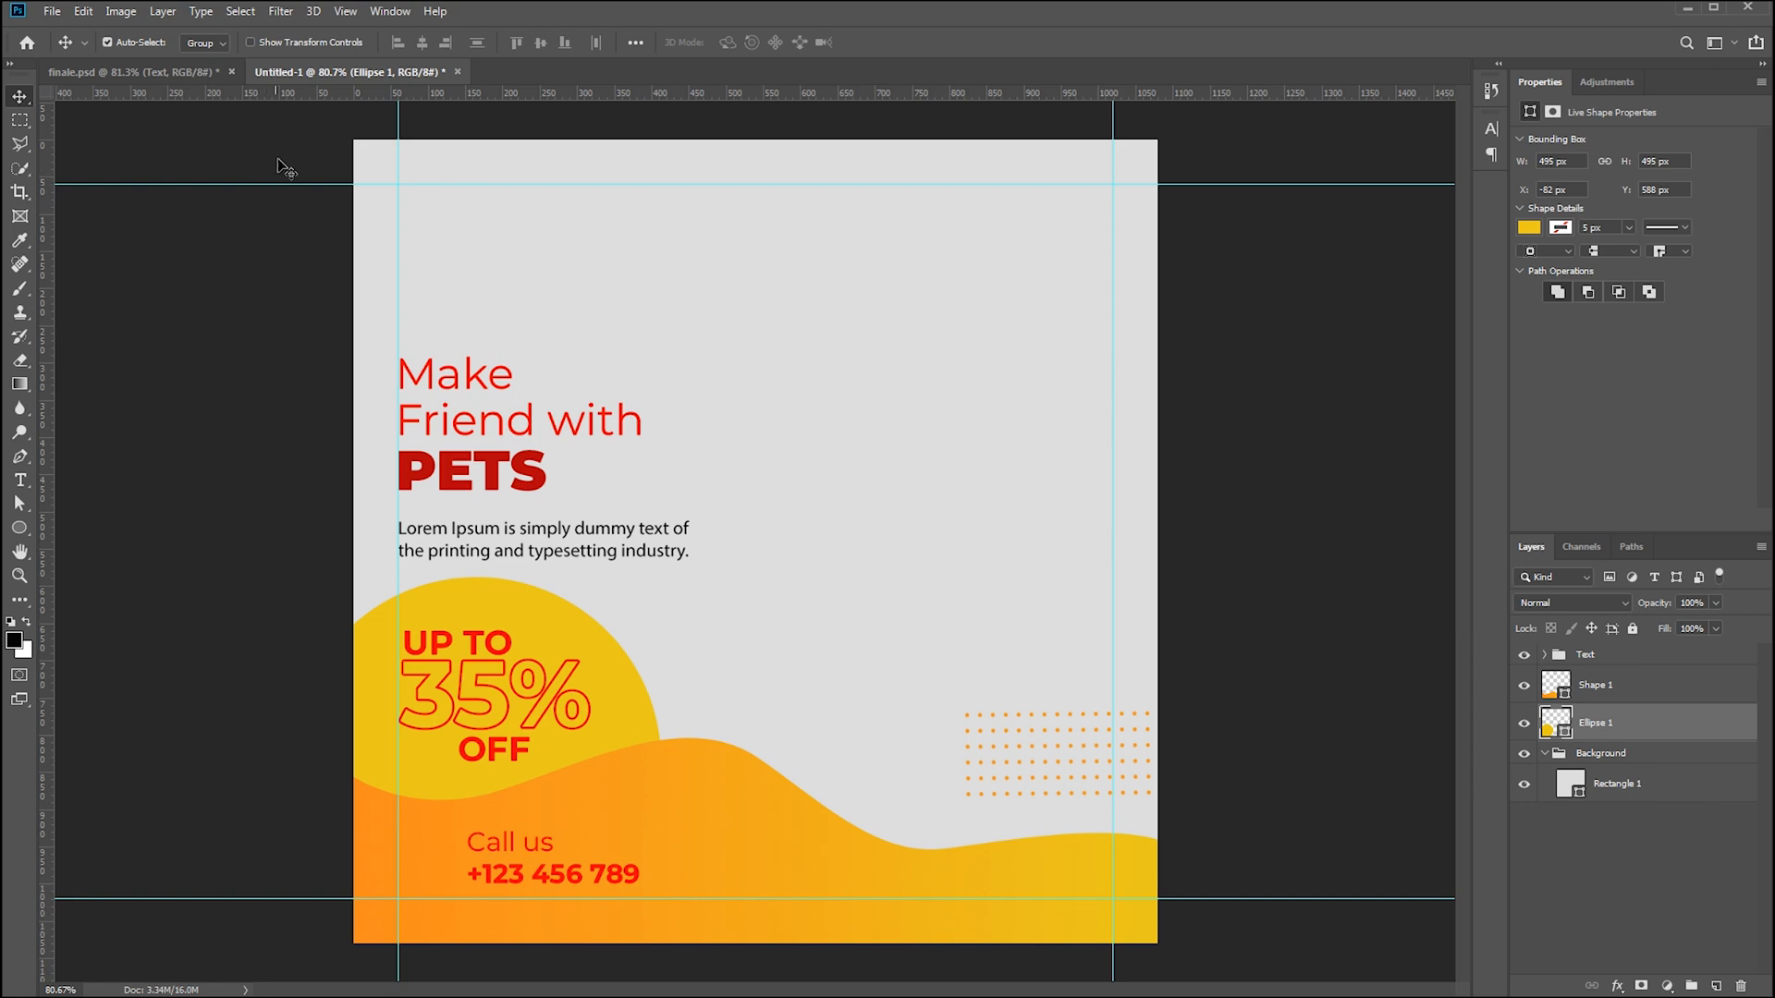
Copy the Logo group from finale.psd into Untitled-1 and bring it to the top of the layer stack
click(202, 72)
alt+click(1524, 654)
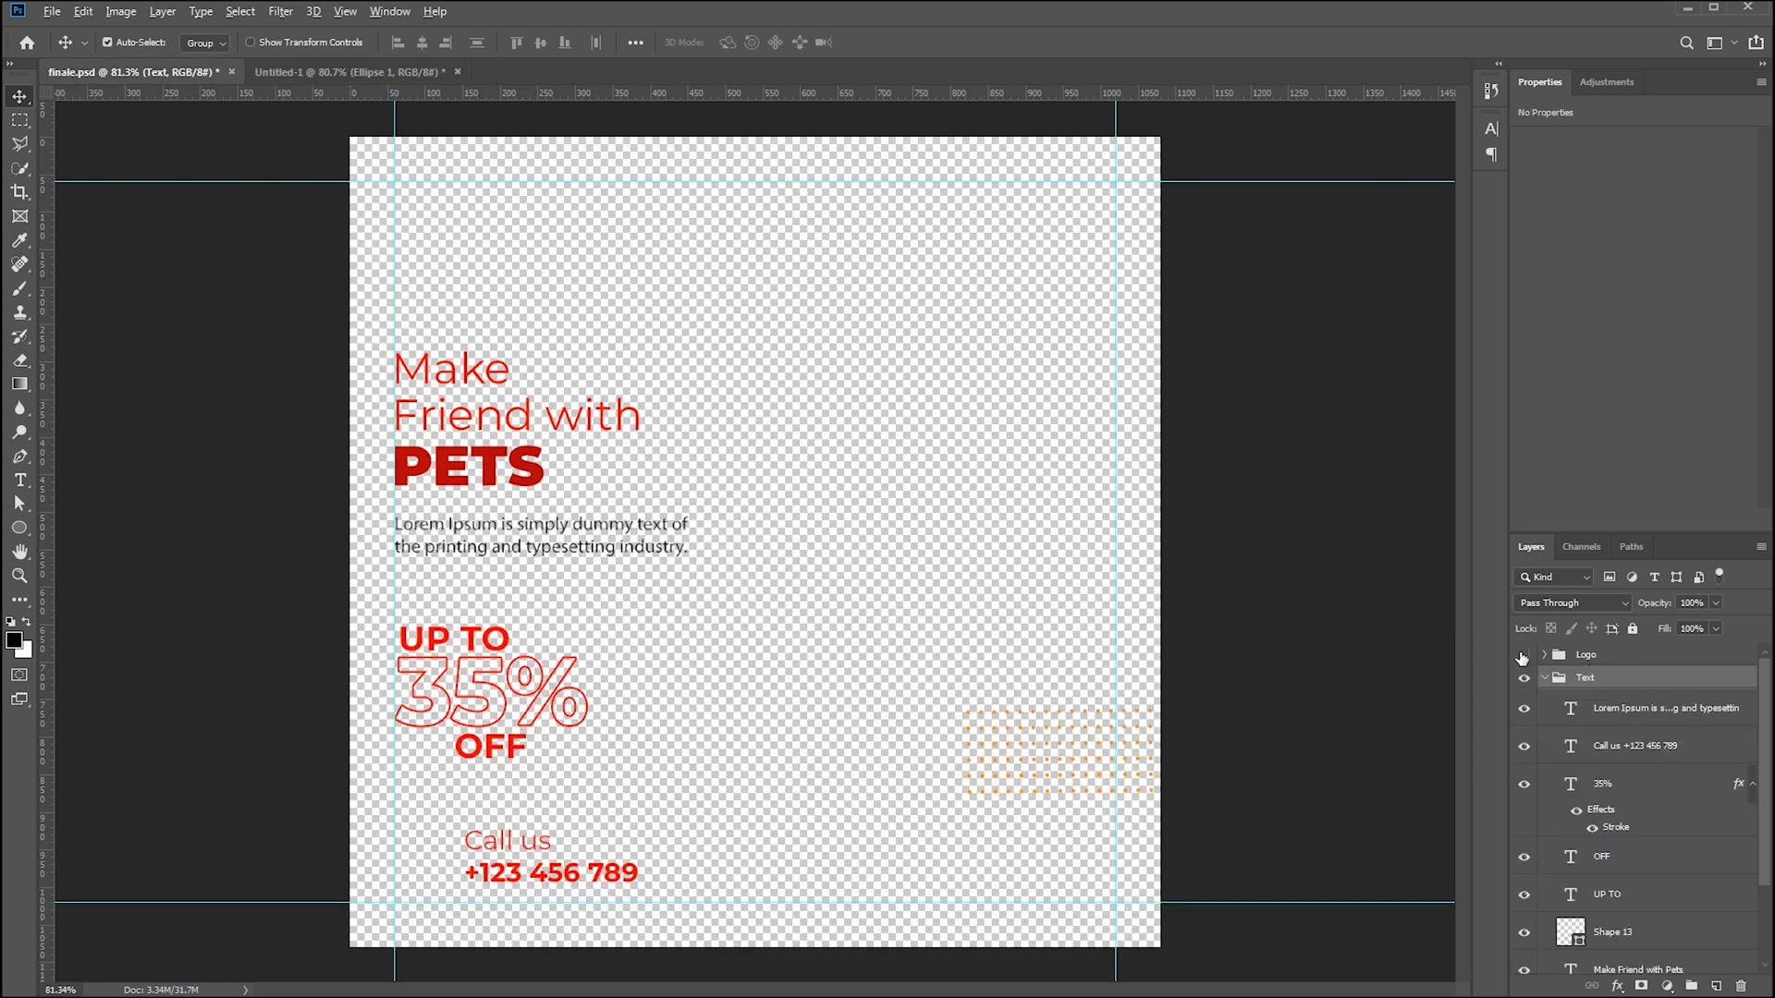
mouse_move(410, 205)
mouse_down()
mouse_move(386, 91)
mouse_move(413, 136)
mouse_move(372, 78)
mouse_move(425, 219)
mouse_up()
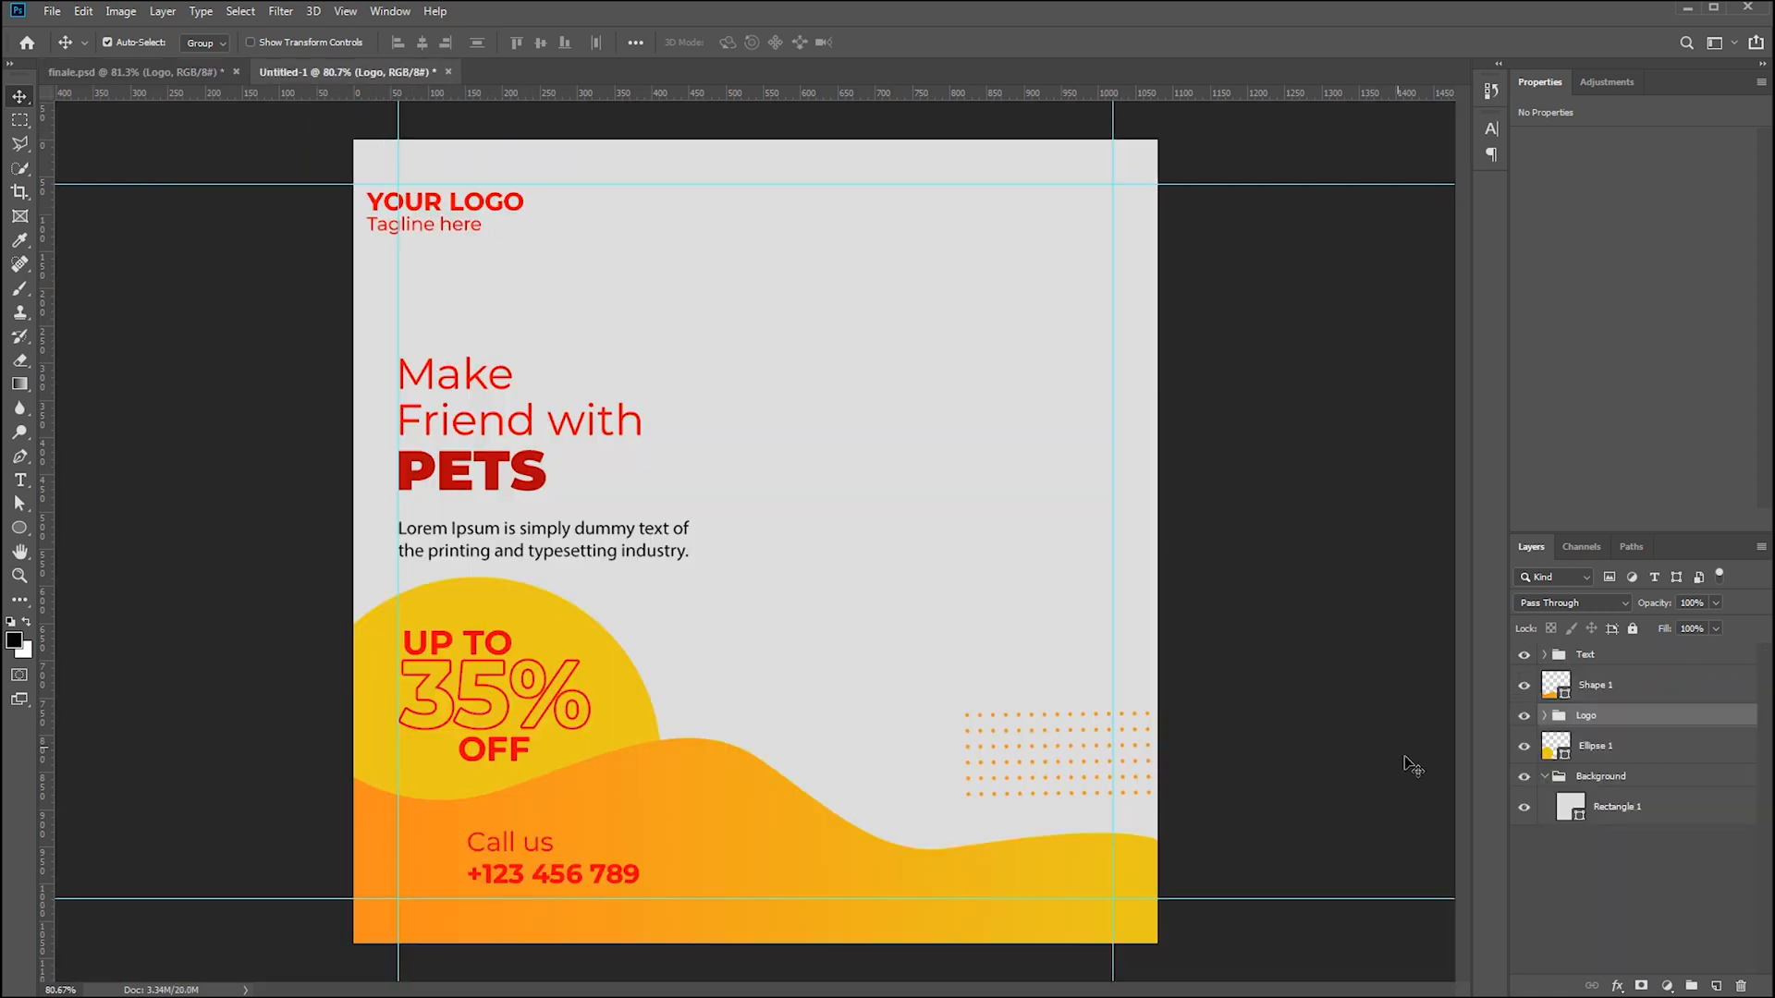
key(ctrl+shift+bracketright)
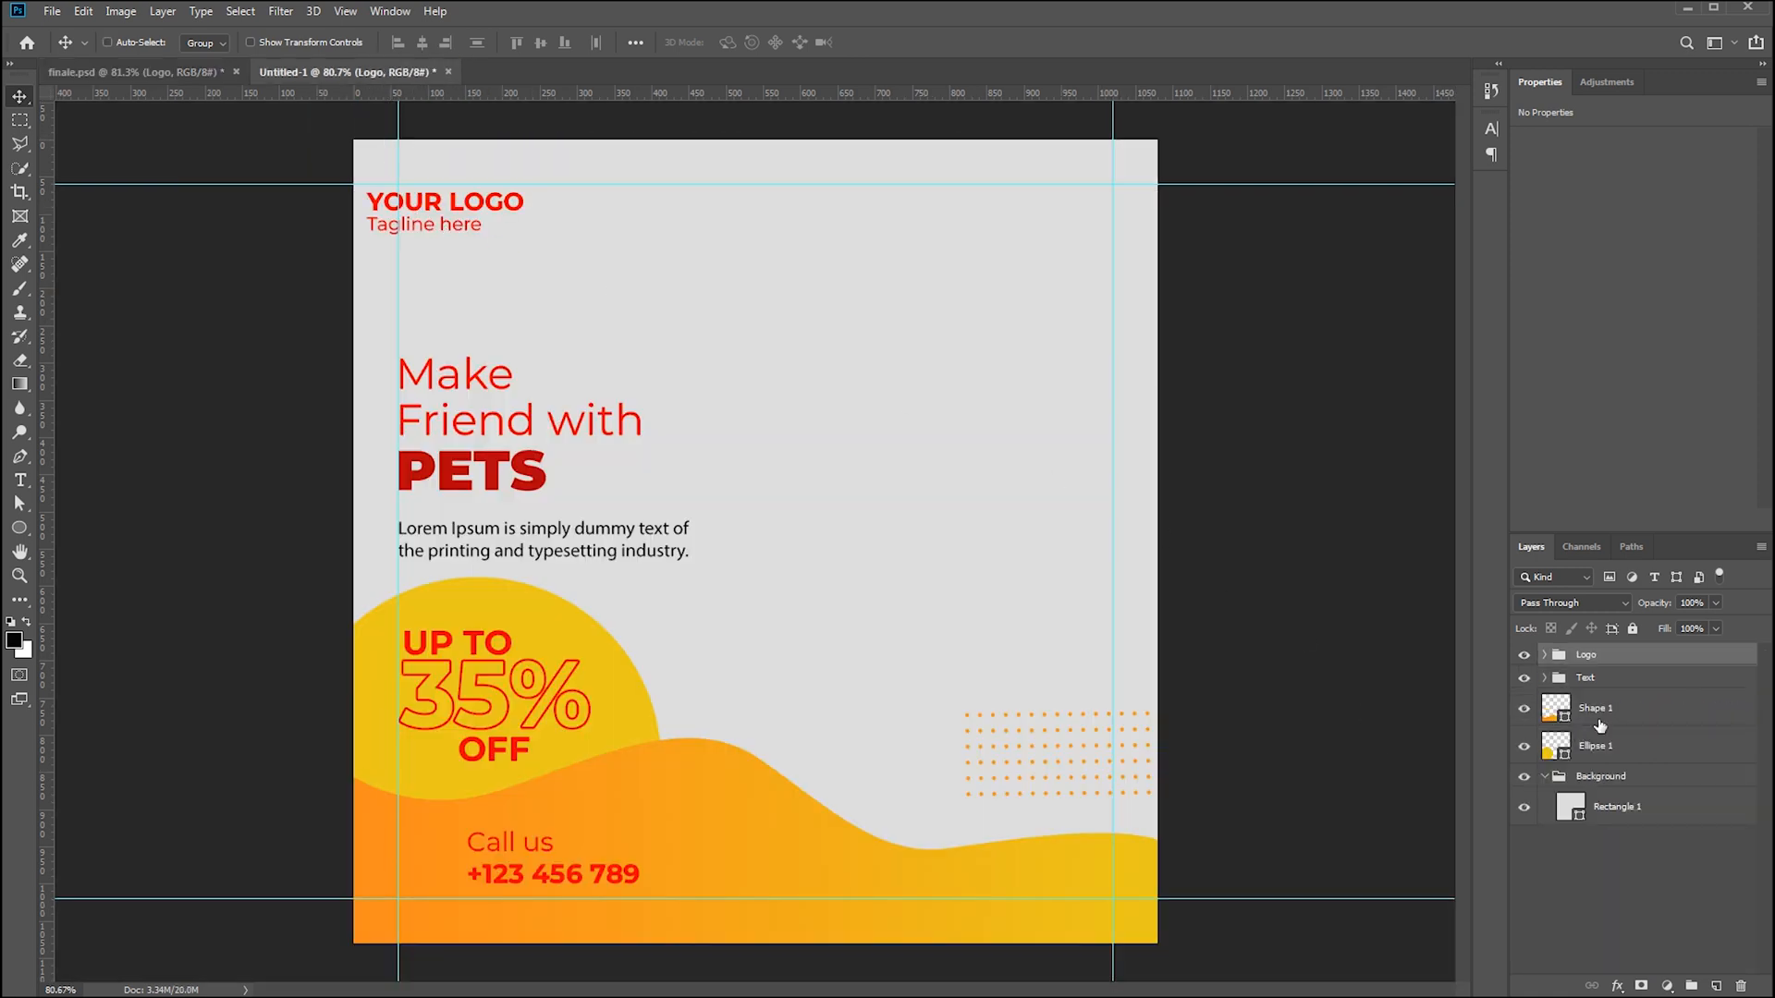
Move the logo right until its paw icon lines up with the left margin guide, and deselect it
key(ctrl+t)
drag(493, 215, 574, 209)
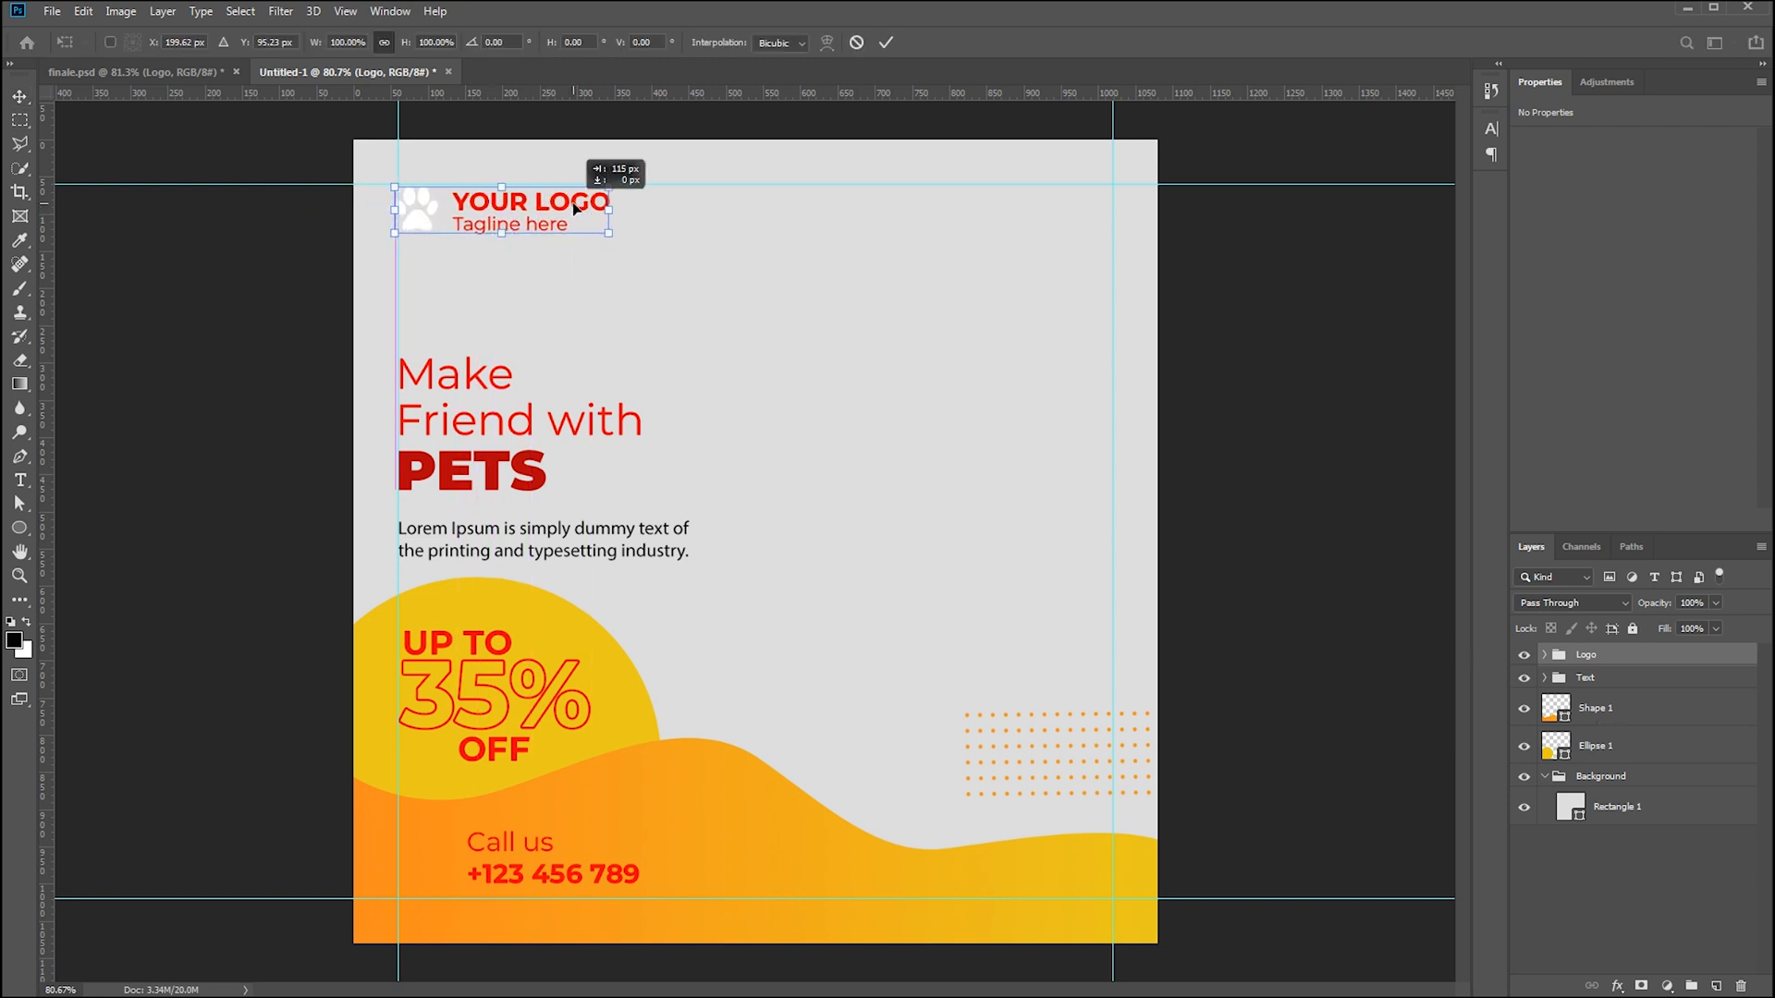
key(Return)
key(Right)
key(Right)
key(Right)
key(Right)
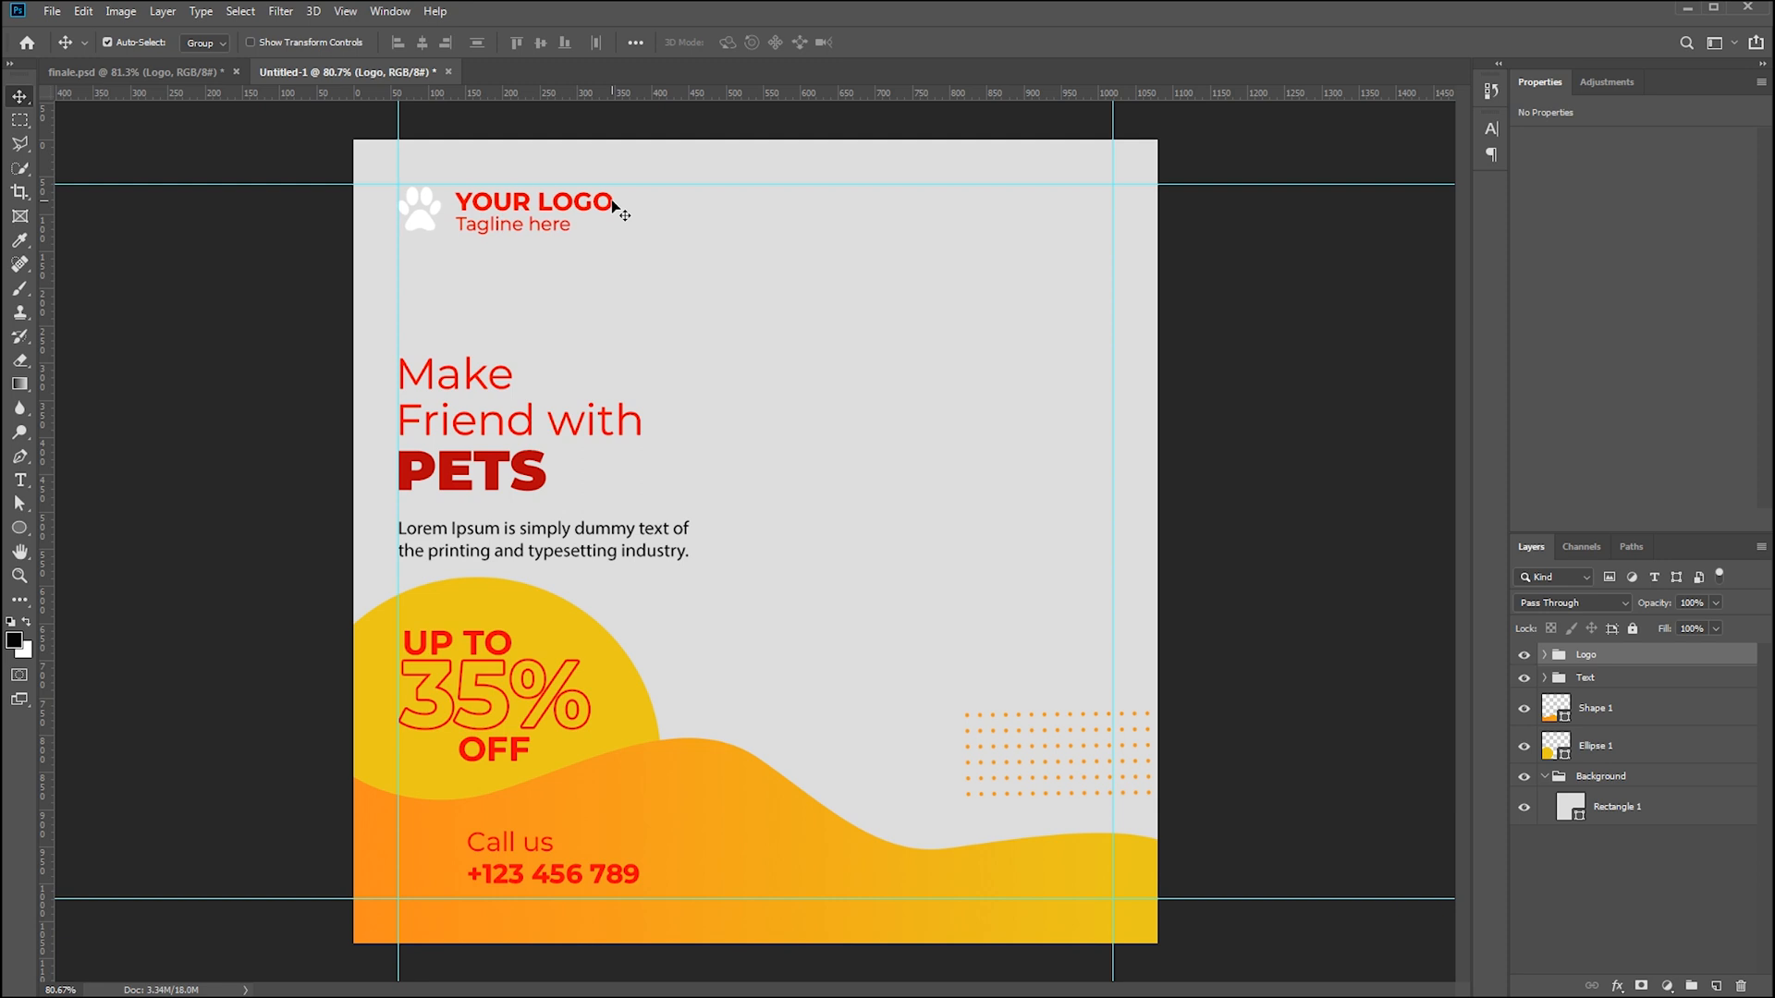
click(1343, 337)
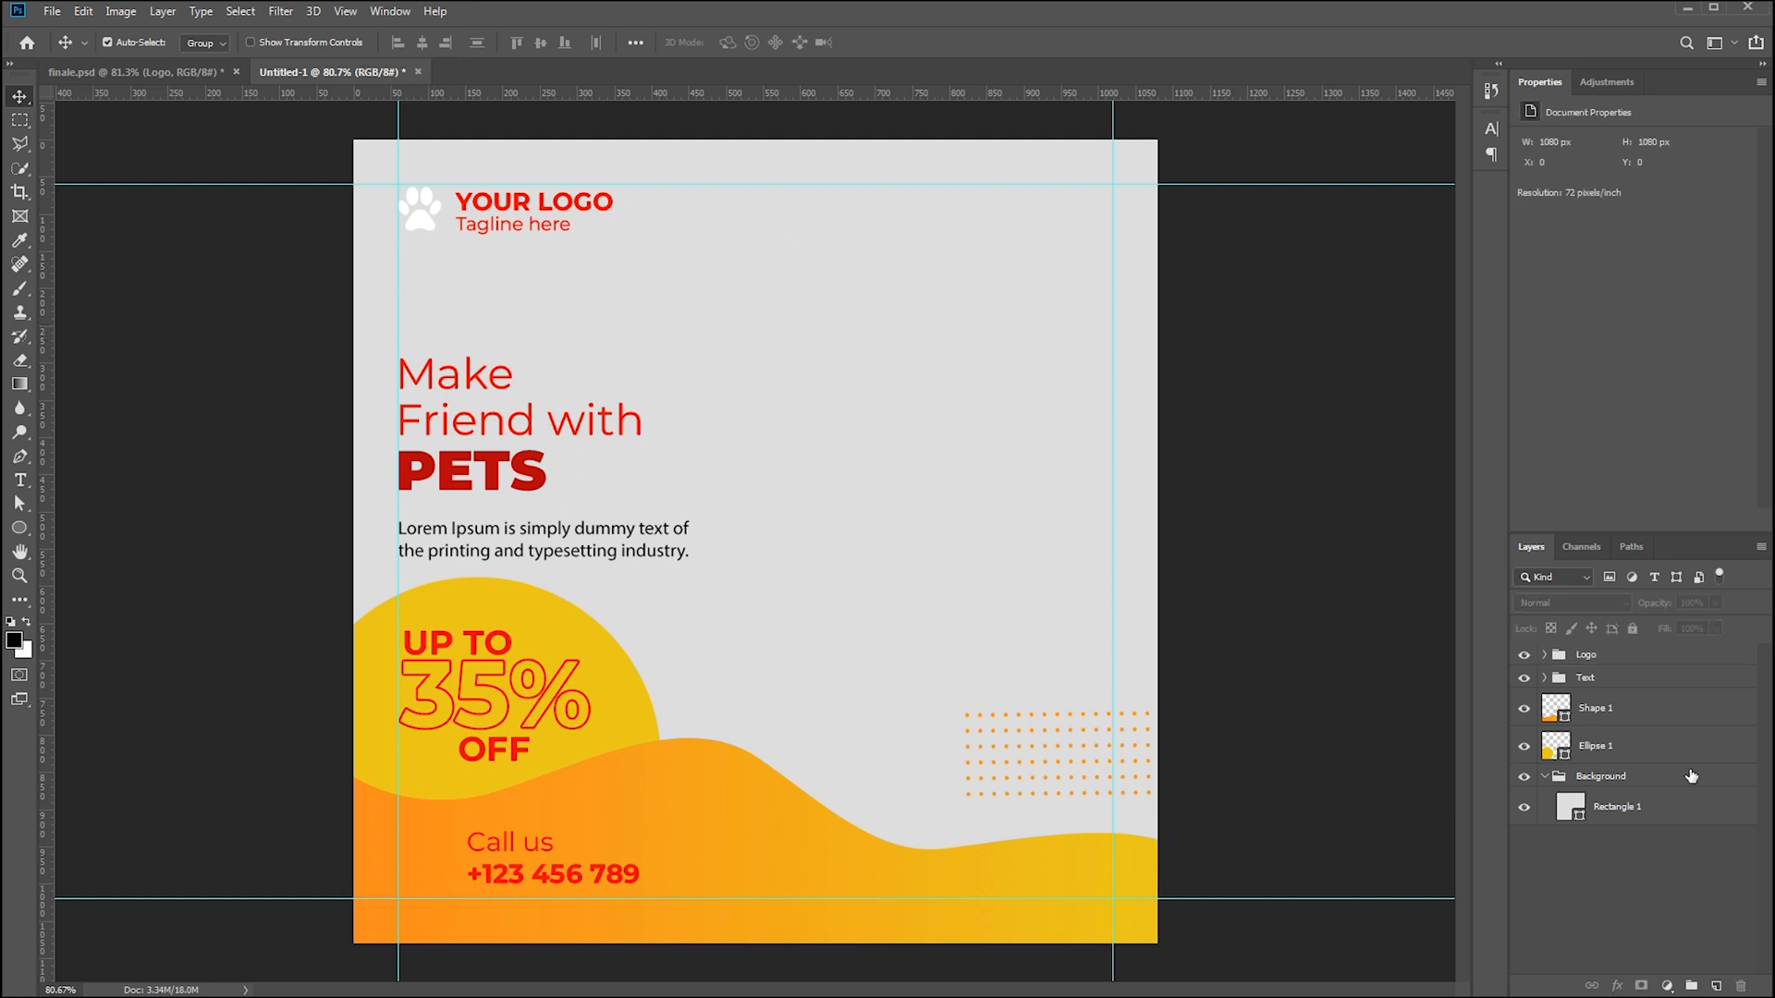
Copy the Social icon group from finale.psd to just above the wave layer and align it to the lower-right margin guides
click(1603, 710)
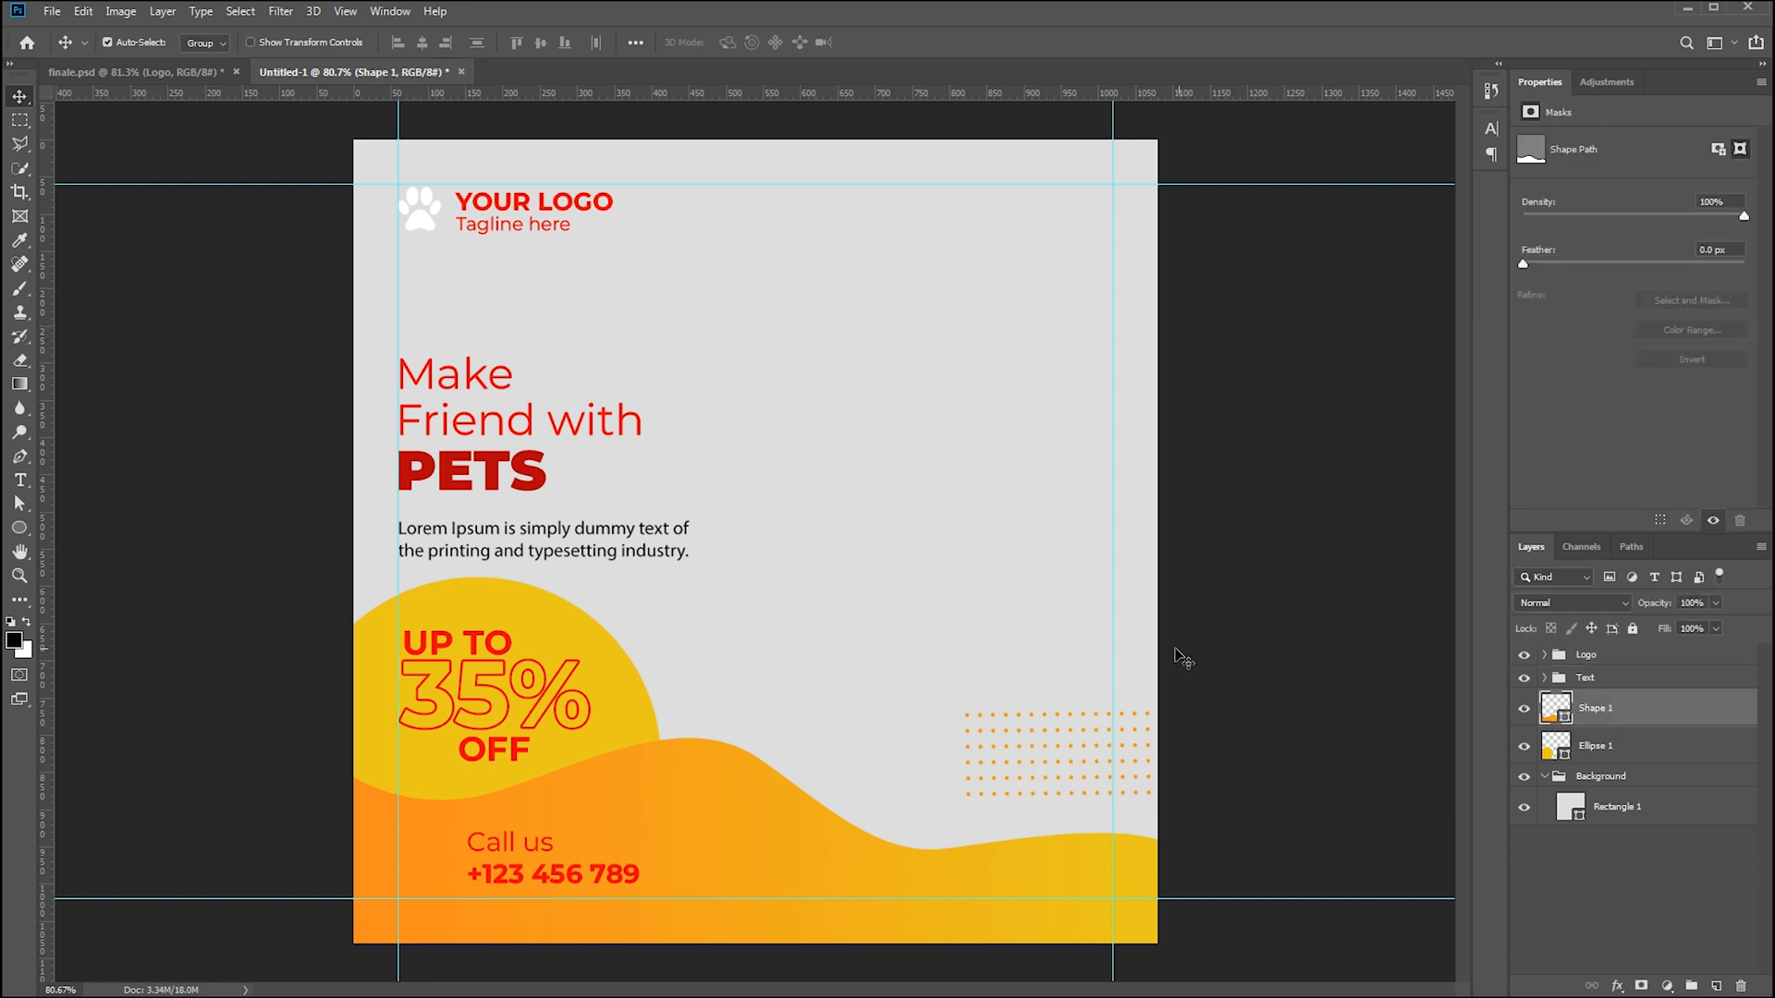
click(207, 74)
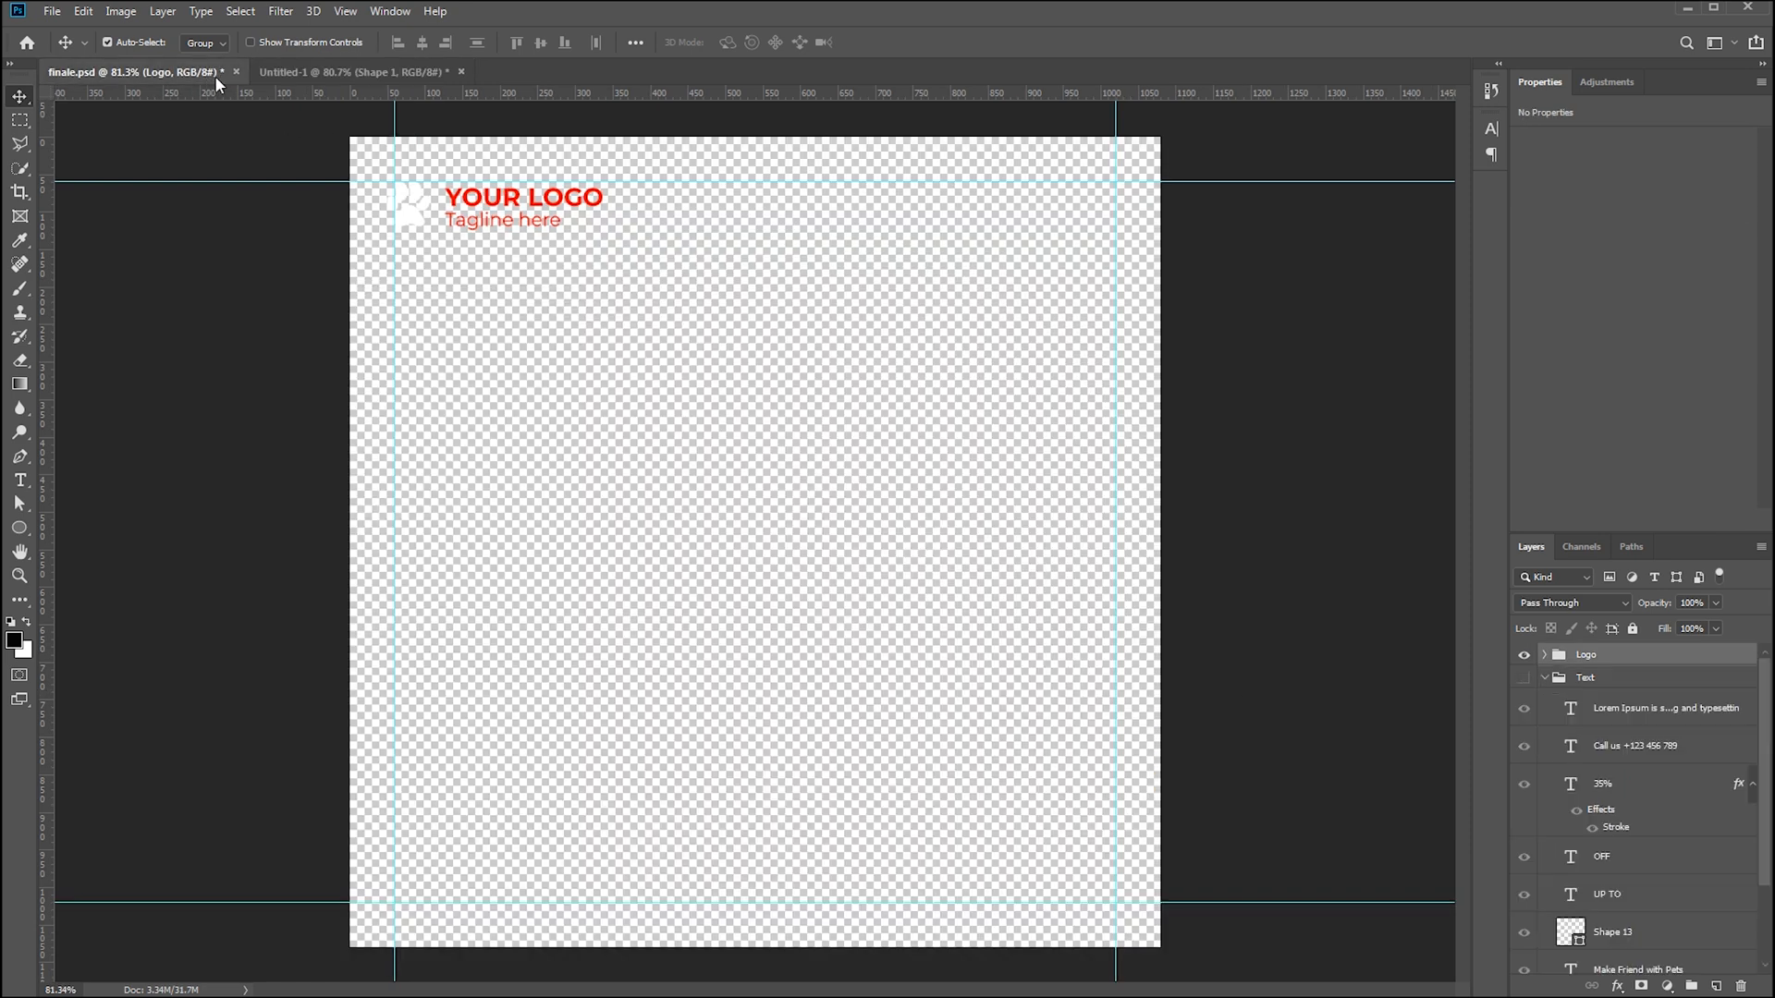
click(1545, 679)
alt+click(1524, 724)
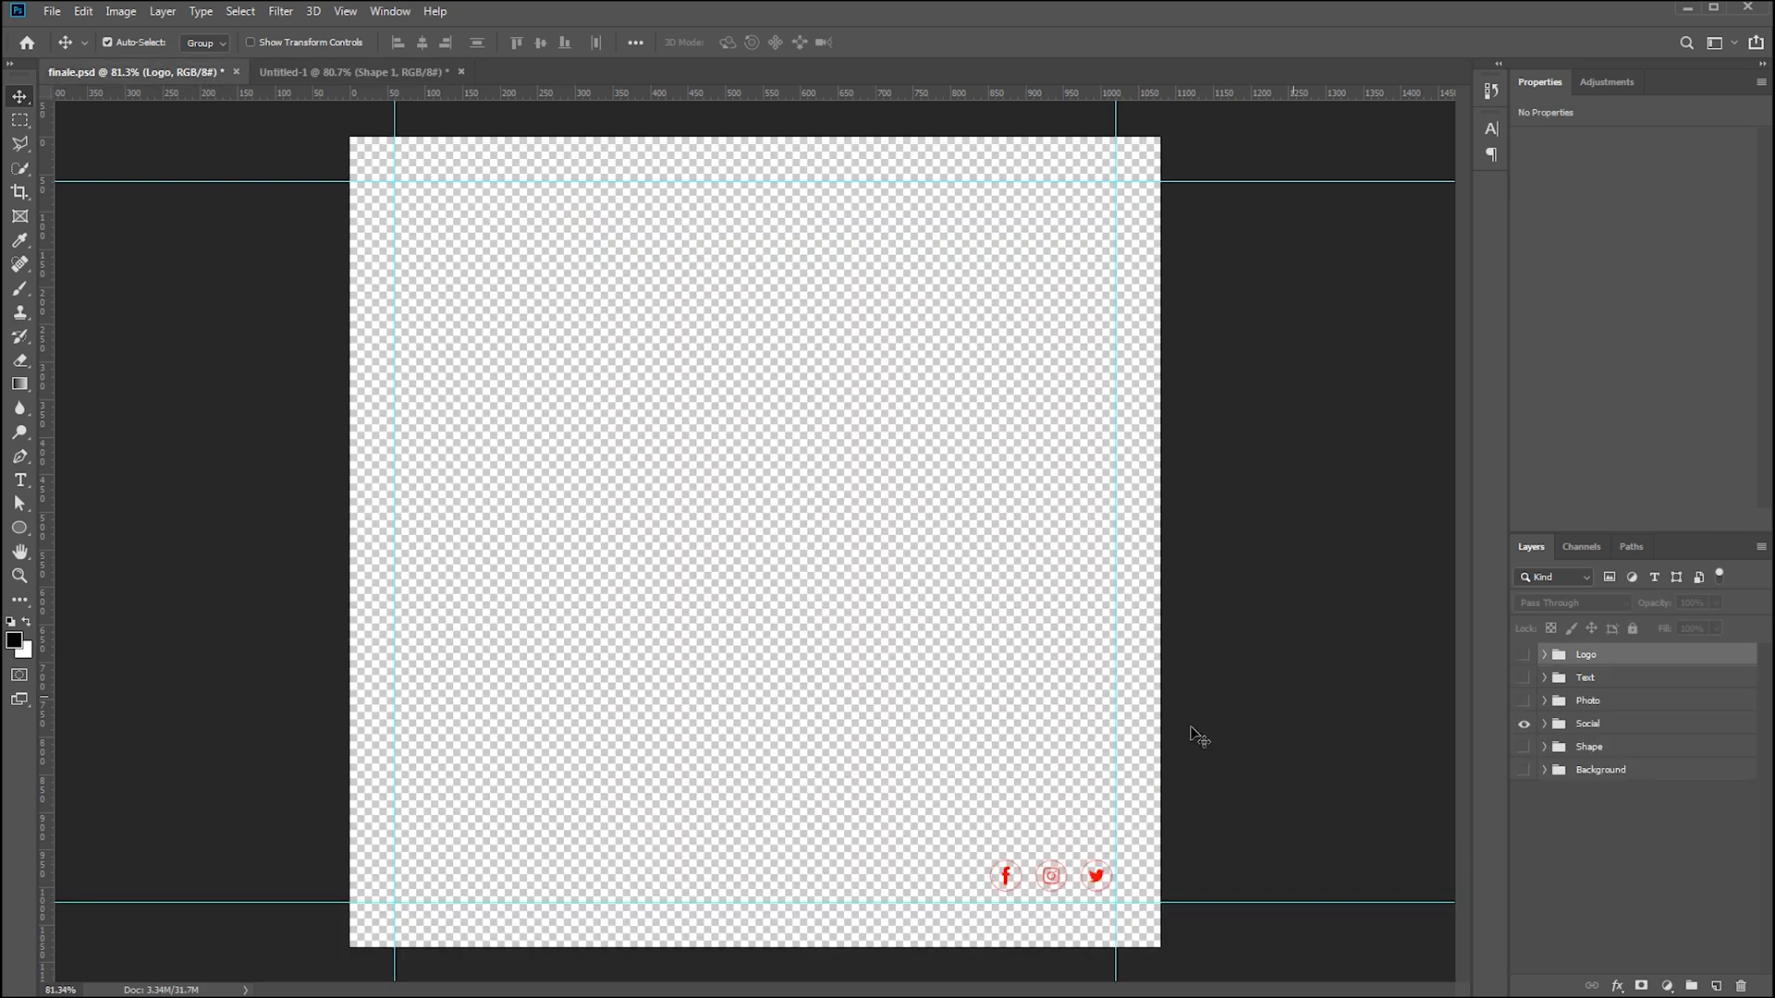
drag(1095, 879, 988, 887)
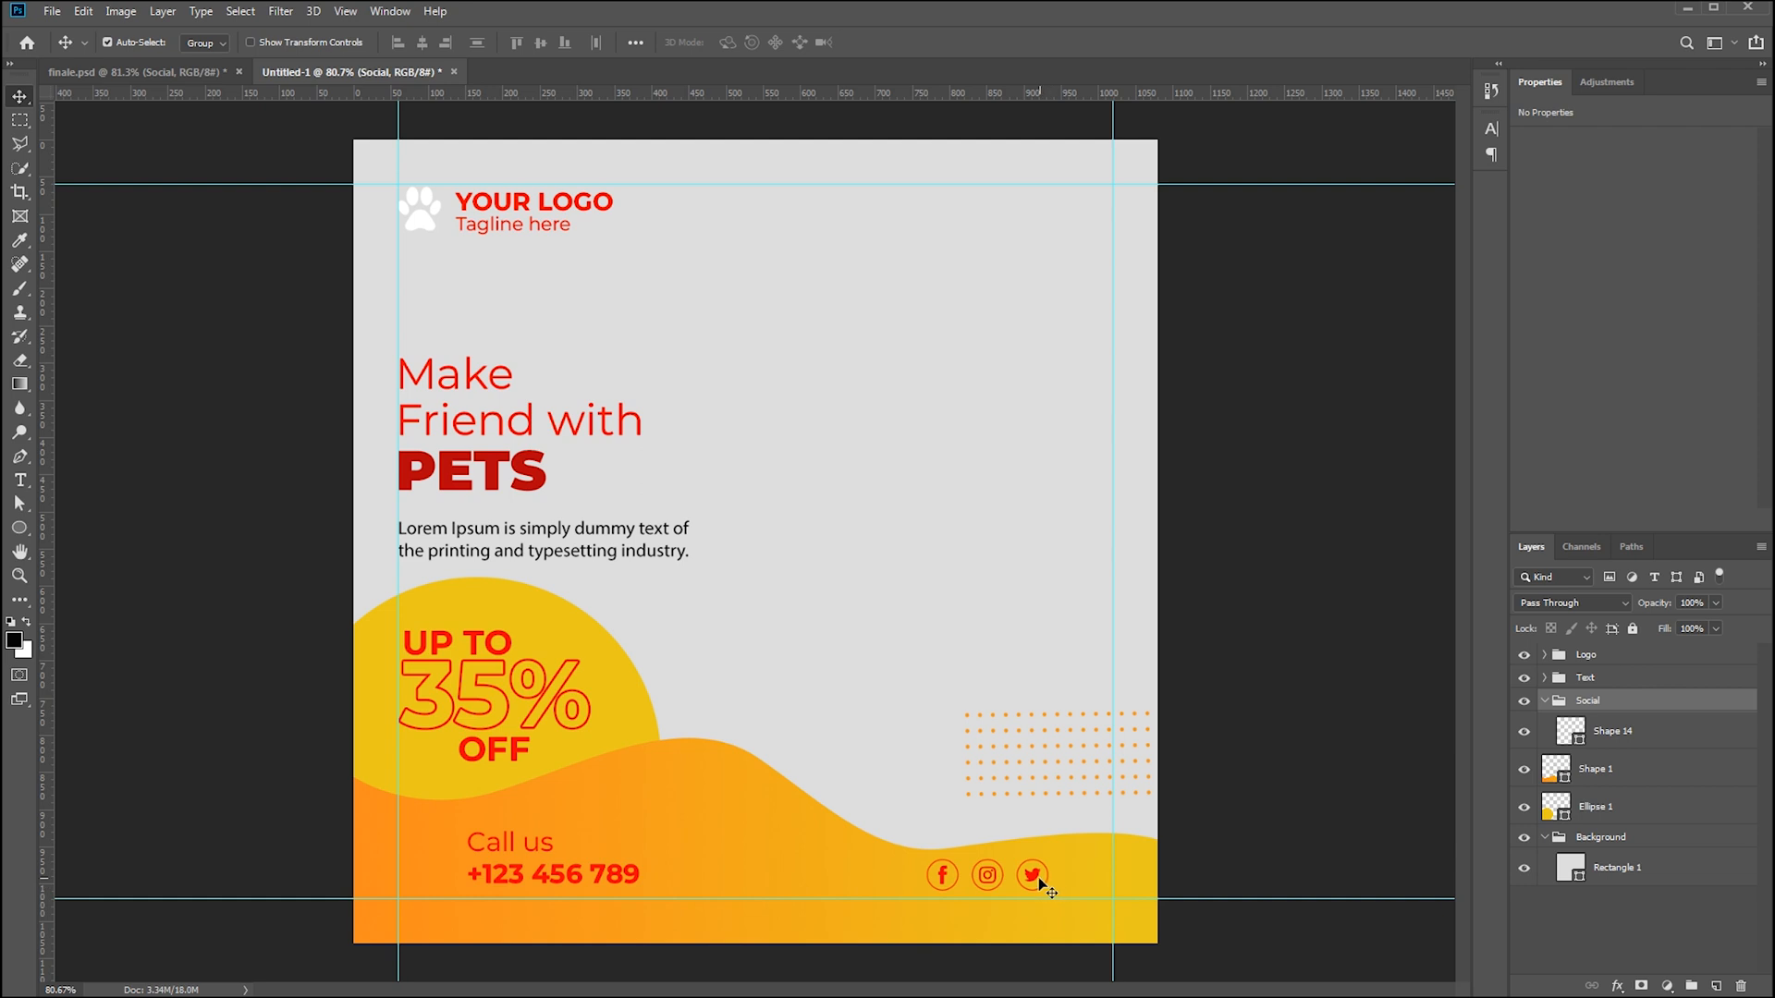
drag(1034, 878, 1094, 880)
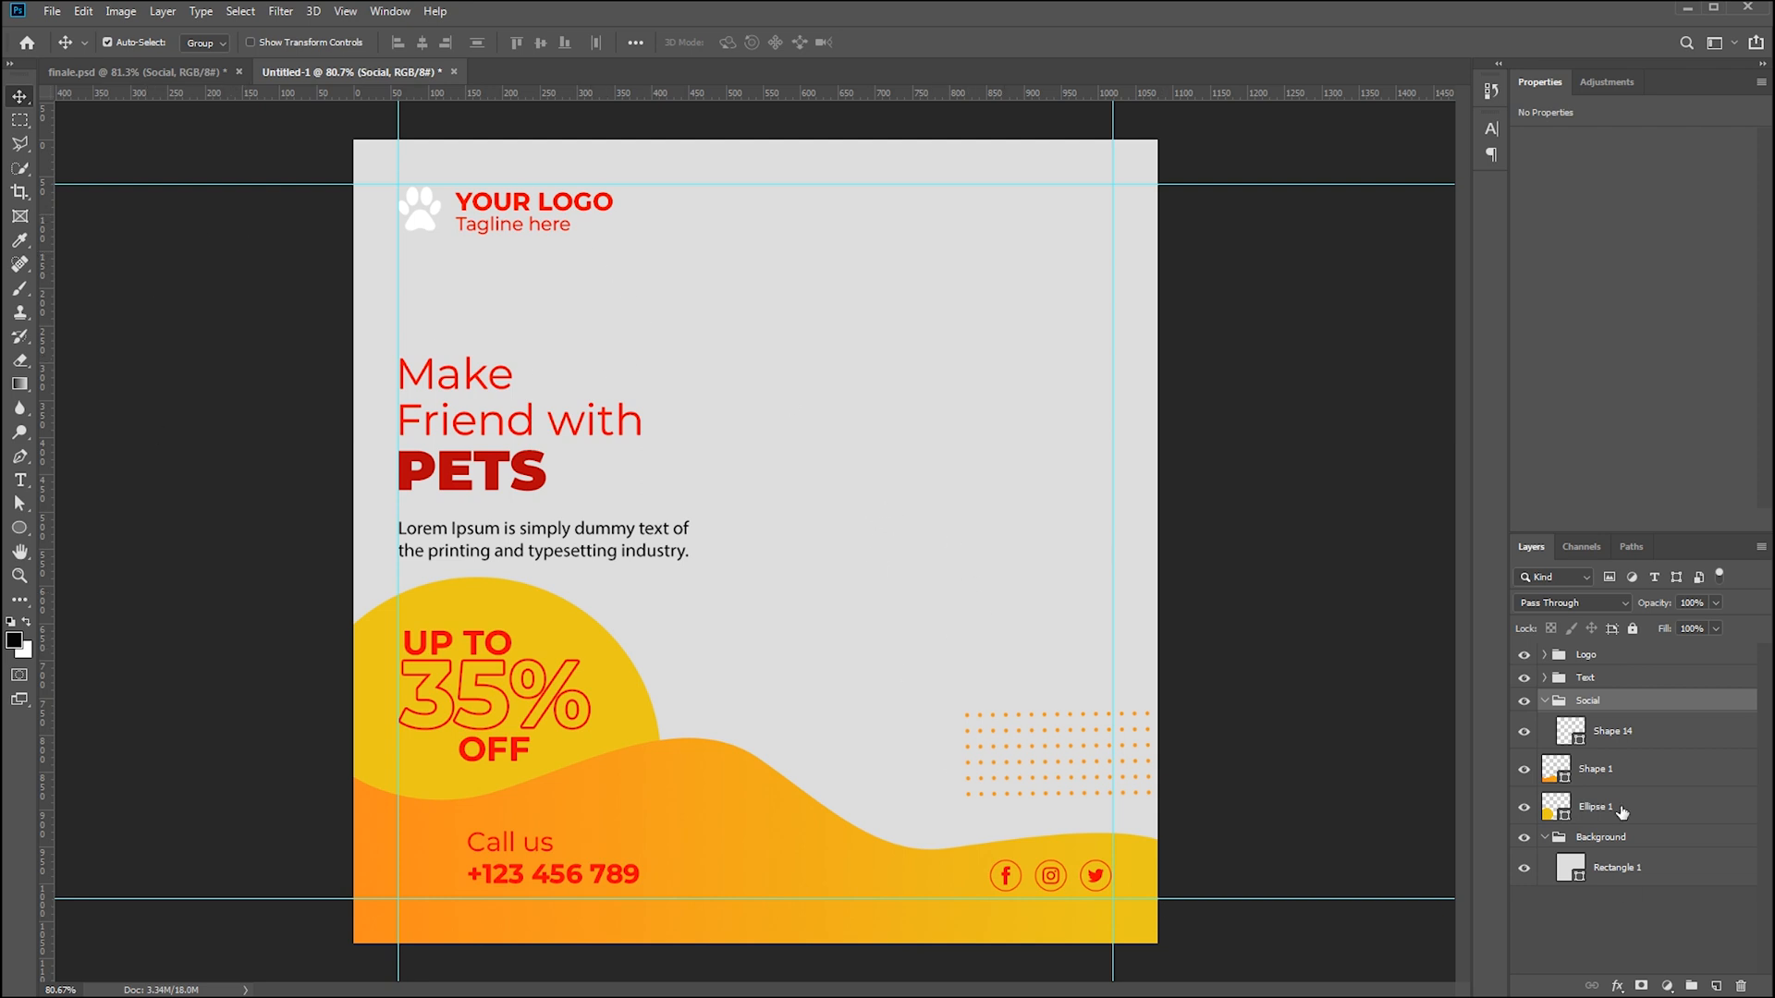
Collapse the Social group and copy the white WhatsApp icon from finale.psd beside the "Call us" text, directly above the wave layer
click(1620, 773)
click(1548, 702)
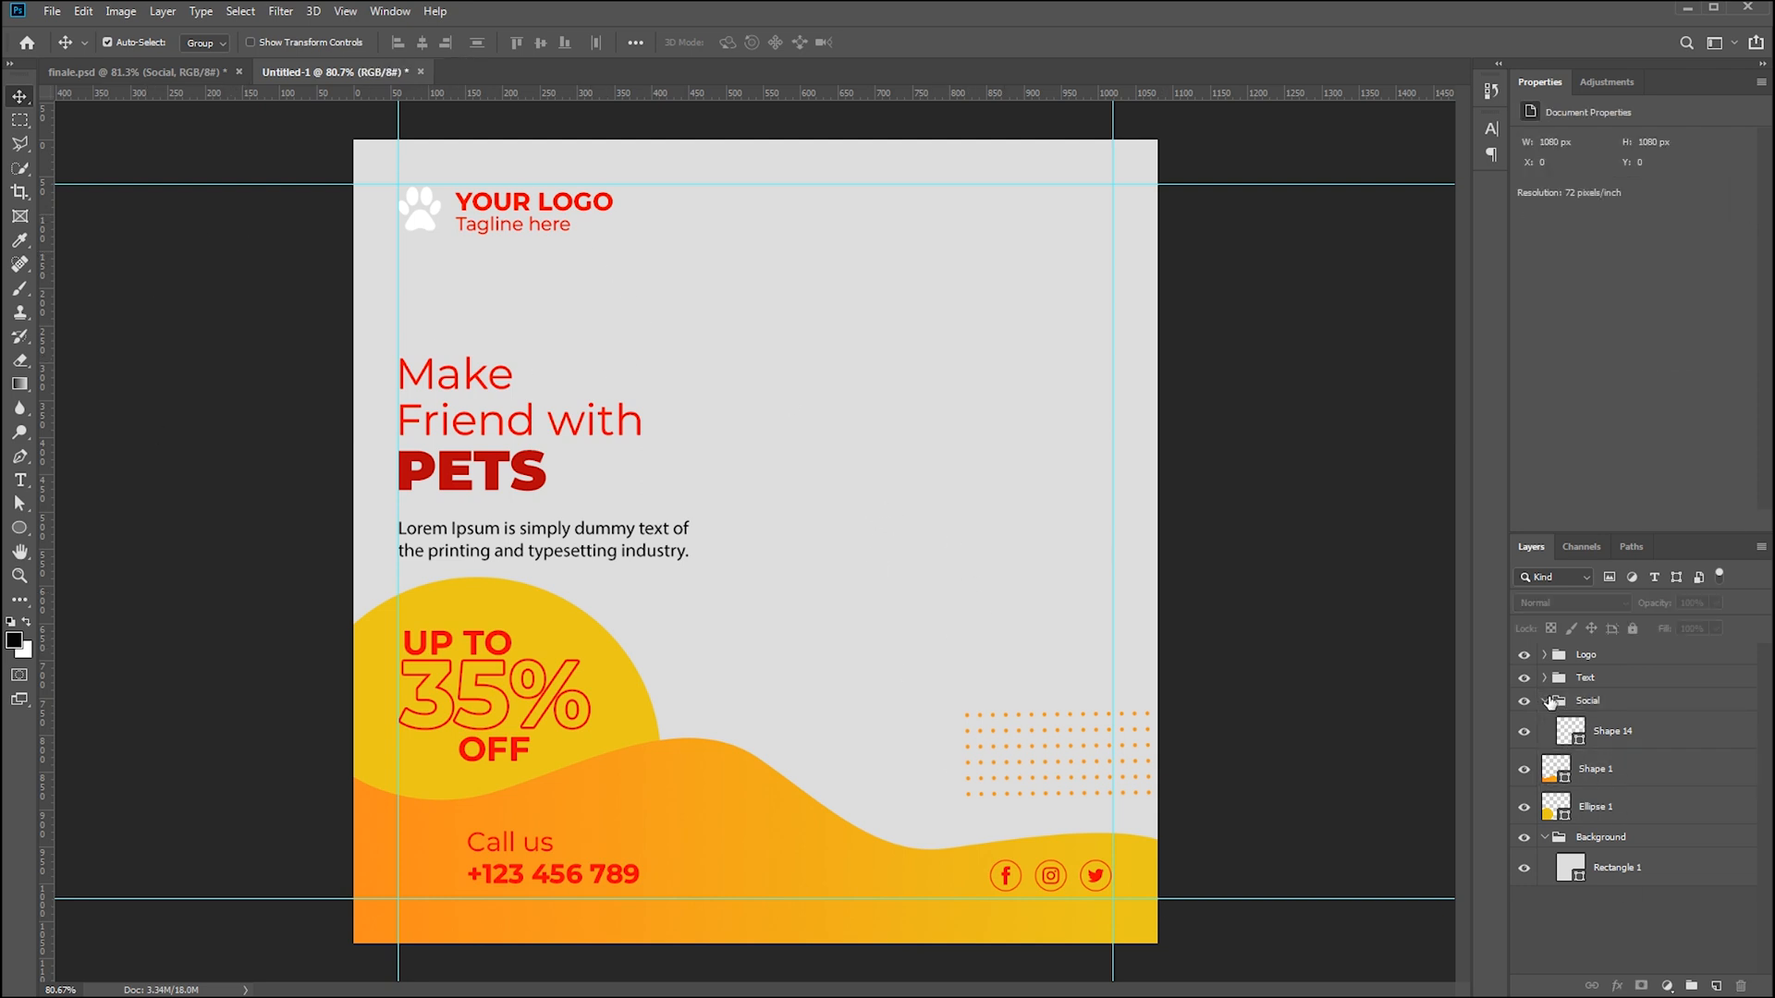
click(1546, 701)
click(1620, 744)
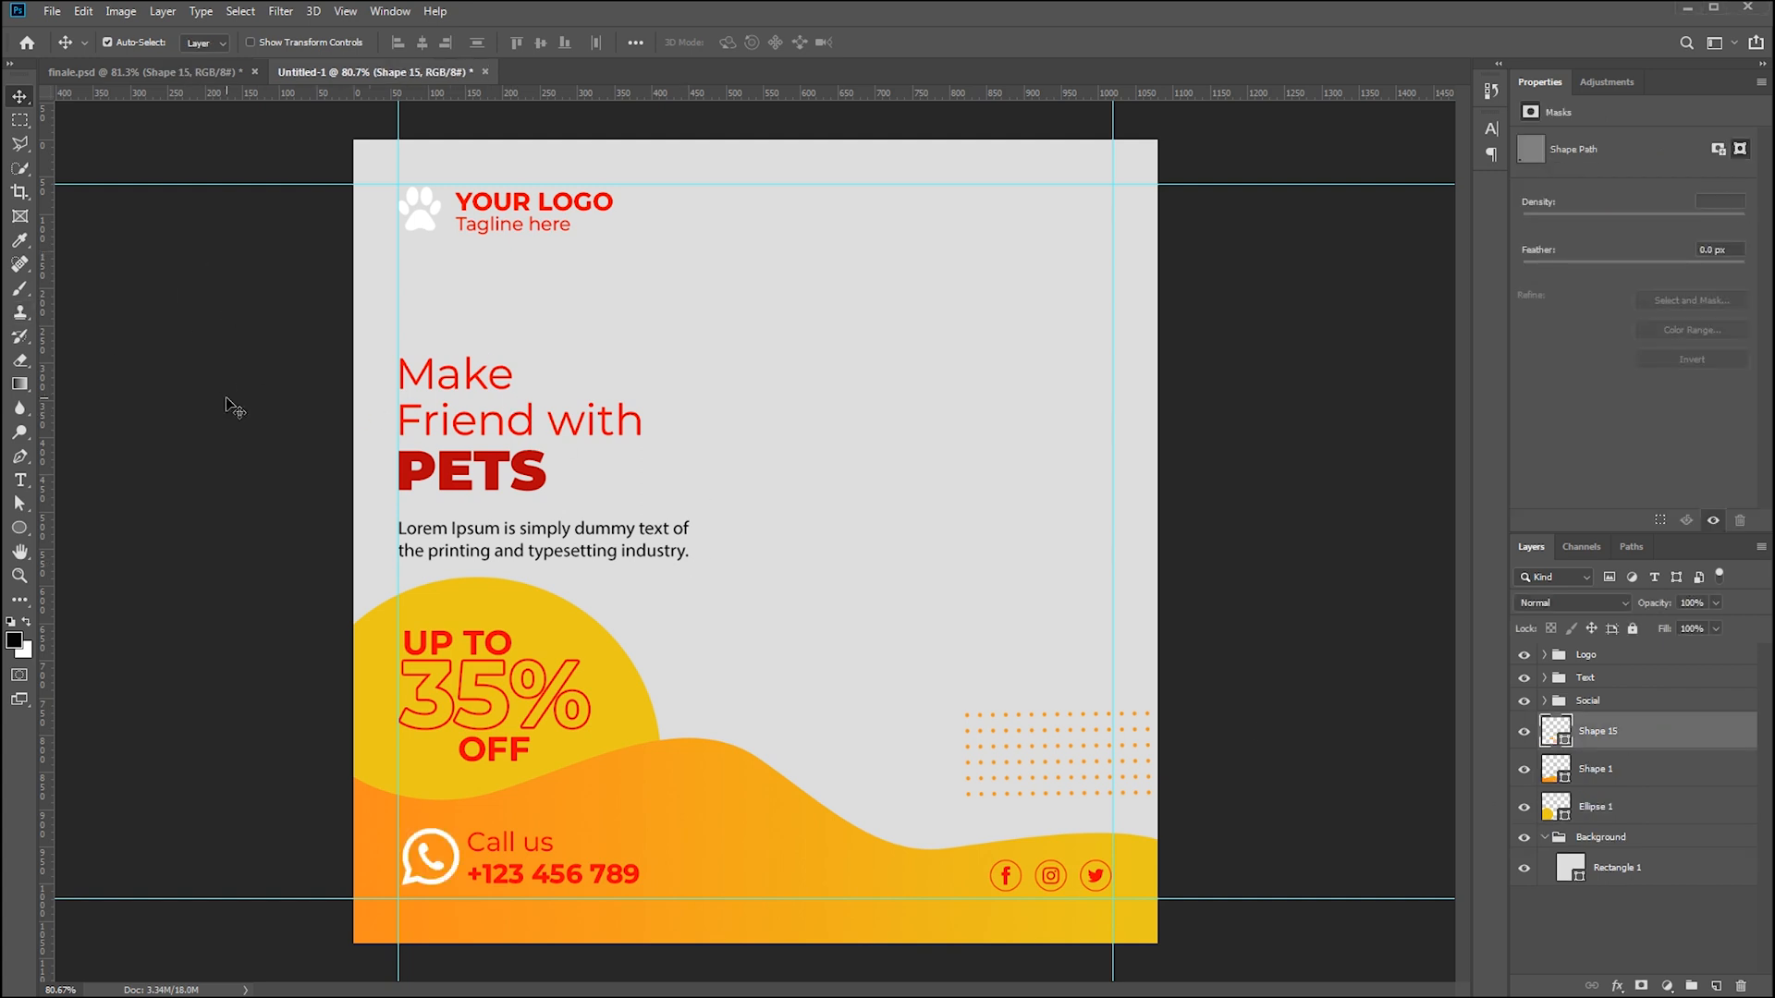
click(222, 393)
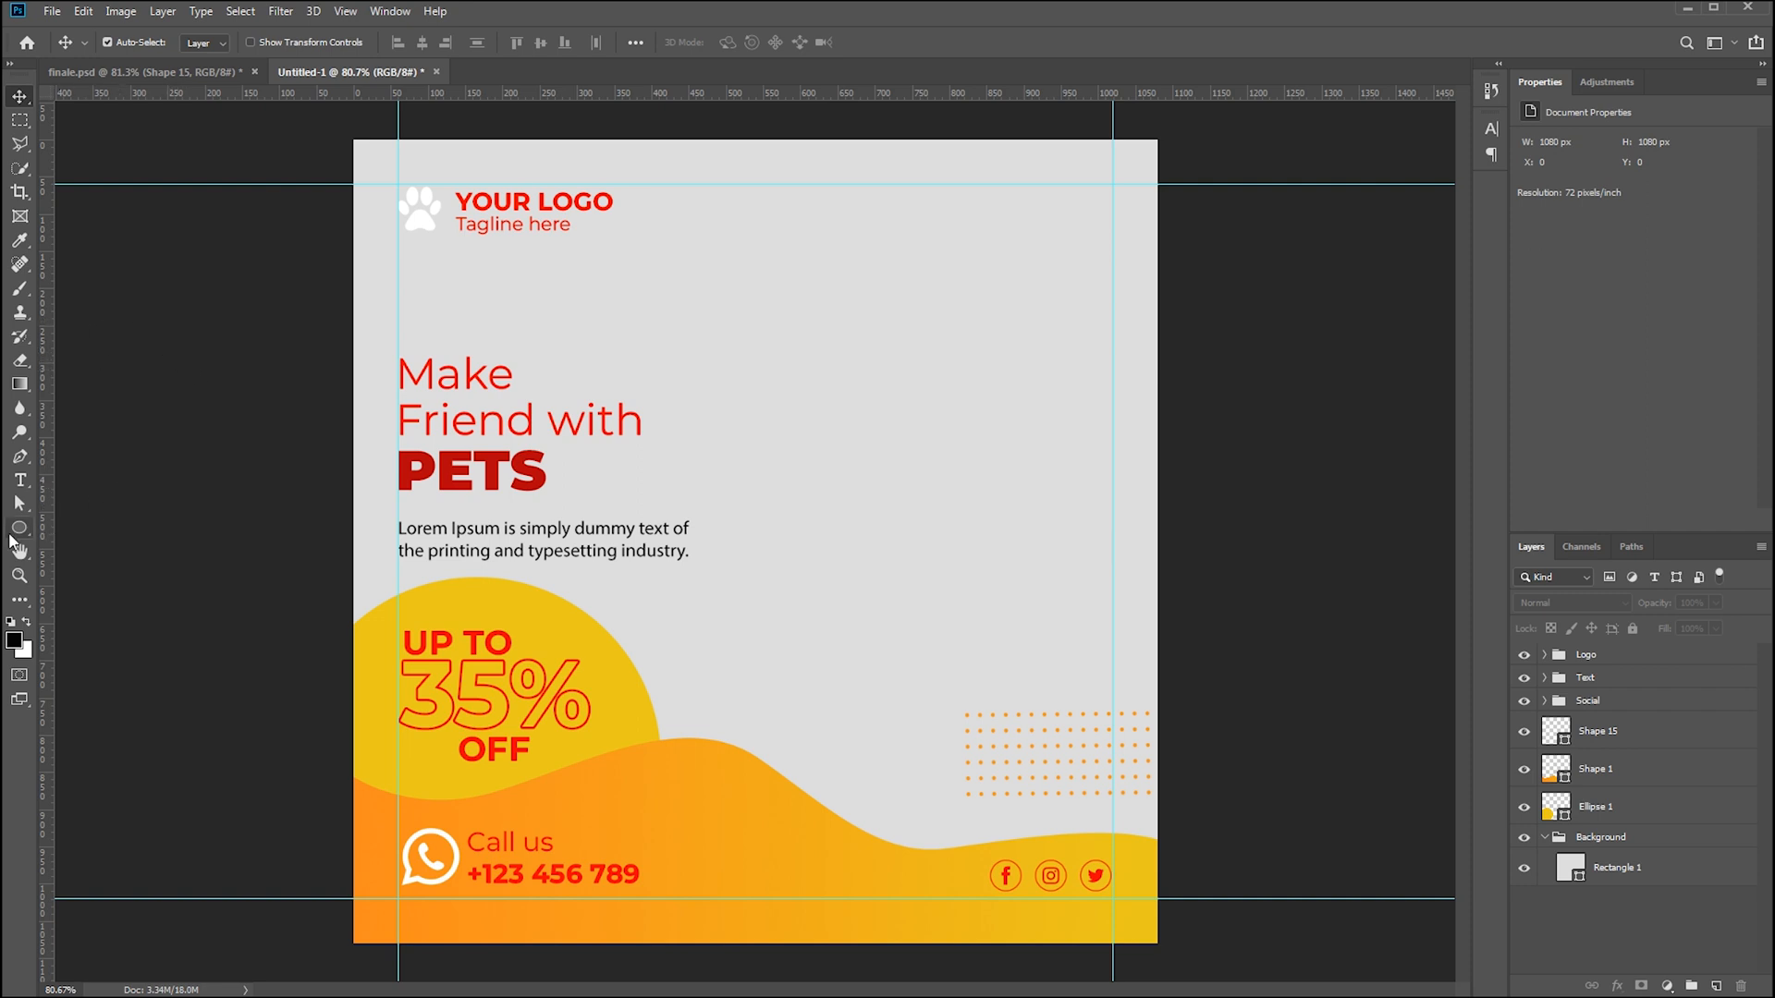
Draw an ellipse about 582 x 350 px over the canvas's upper-left corner, behind which the logo sits
right_click(18, 532)
click(83, 559)
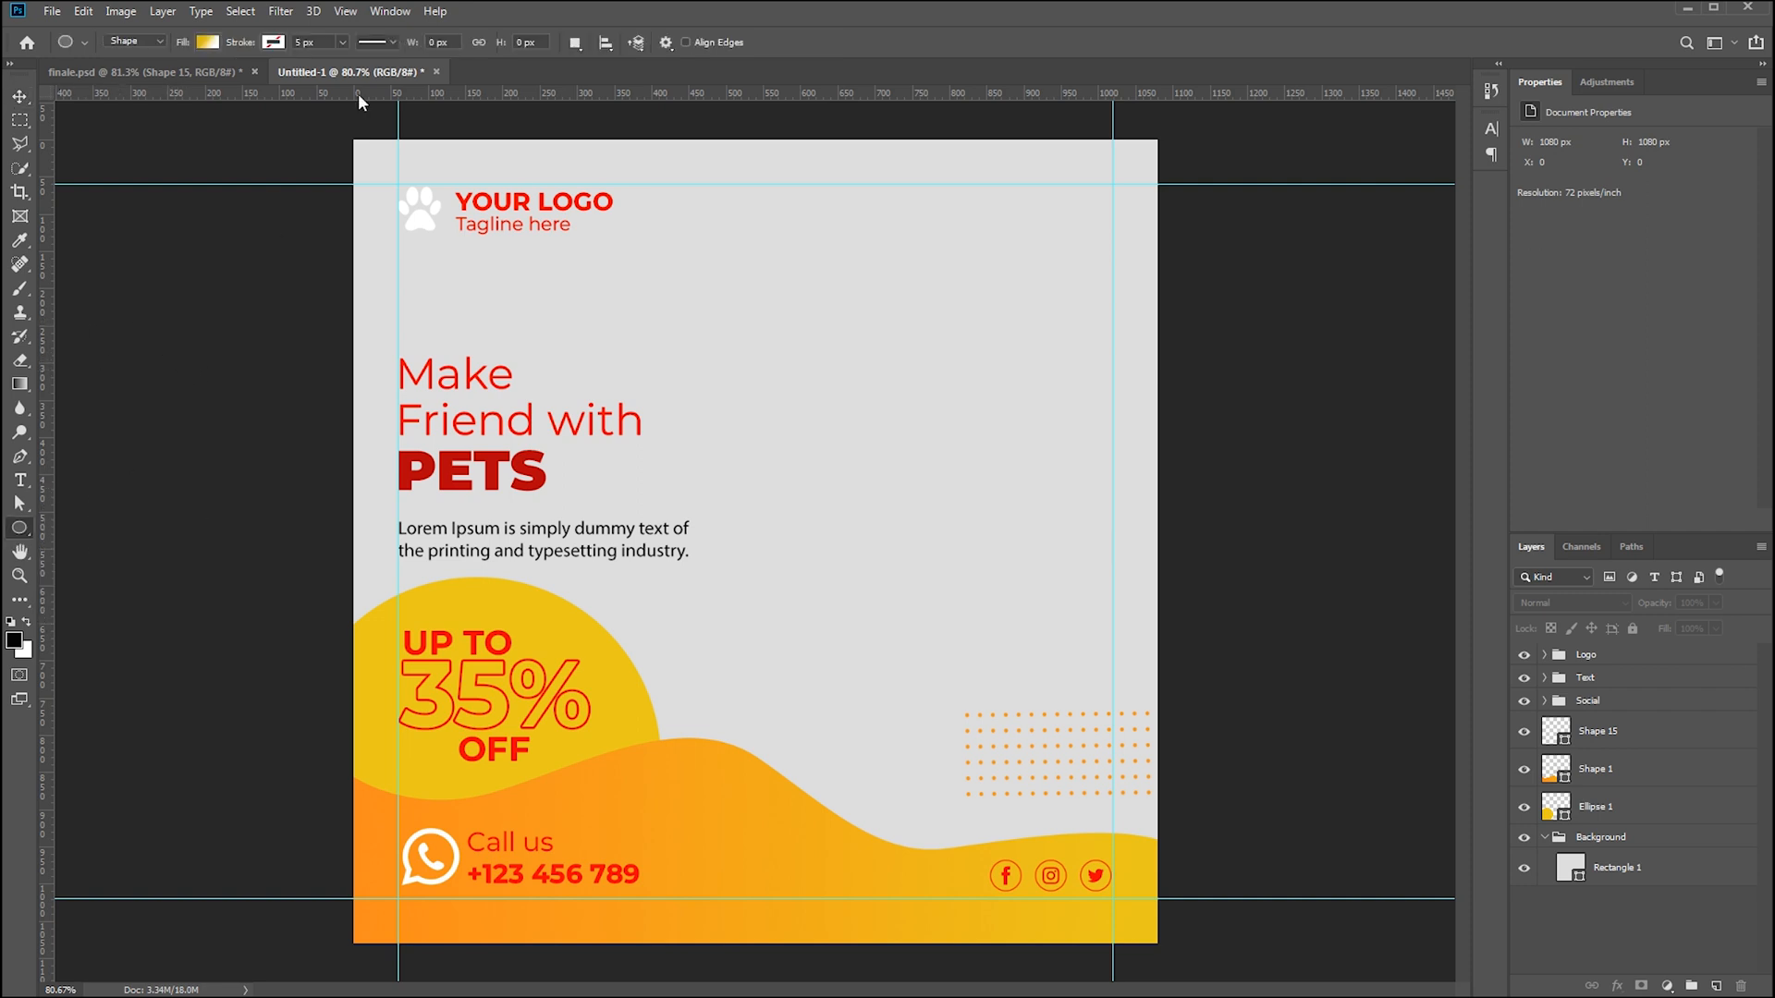
drag(300, 113, 716, 308)
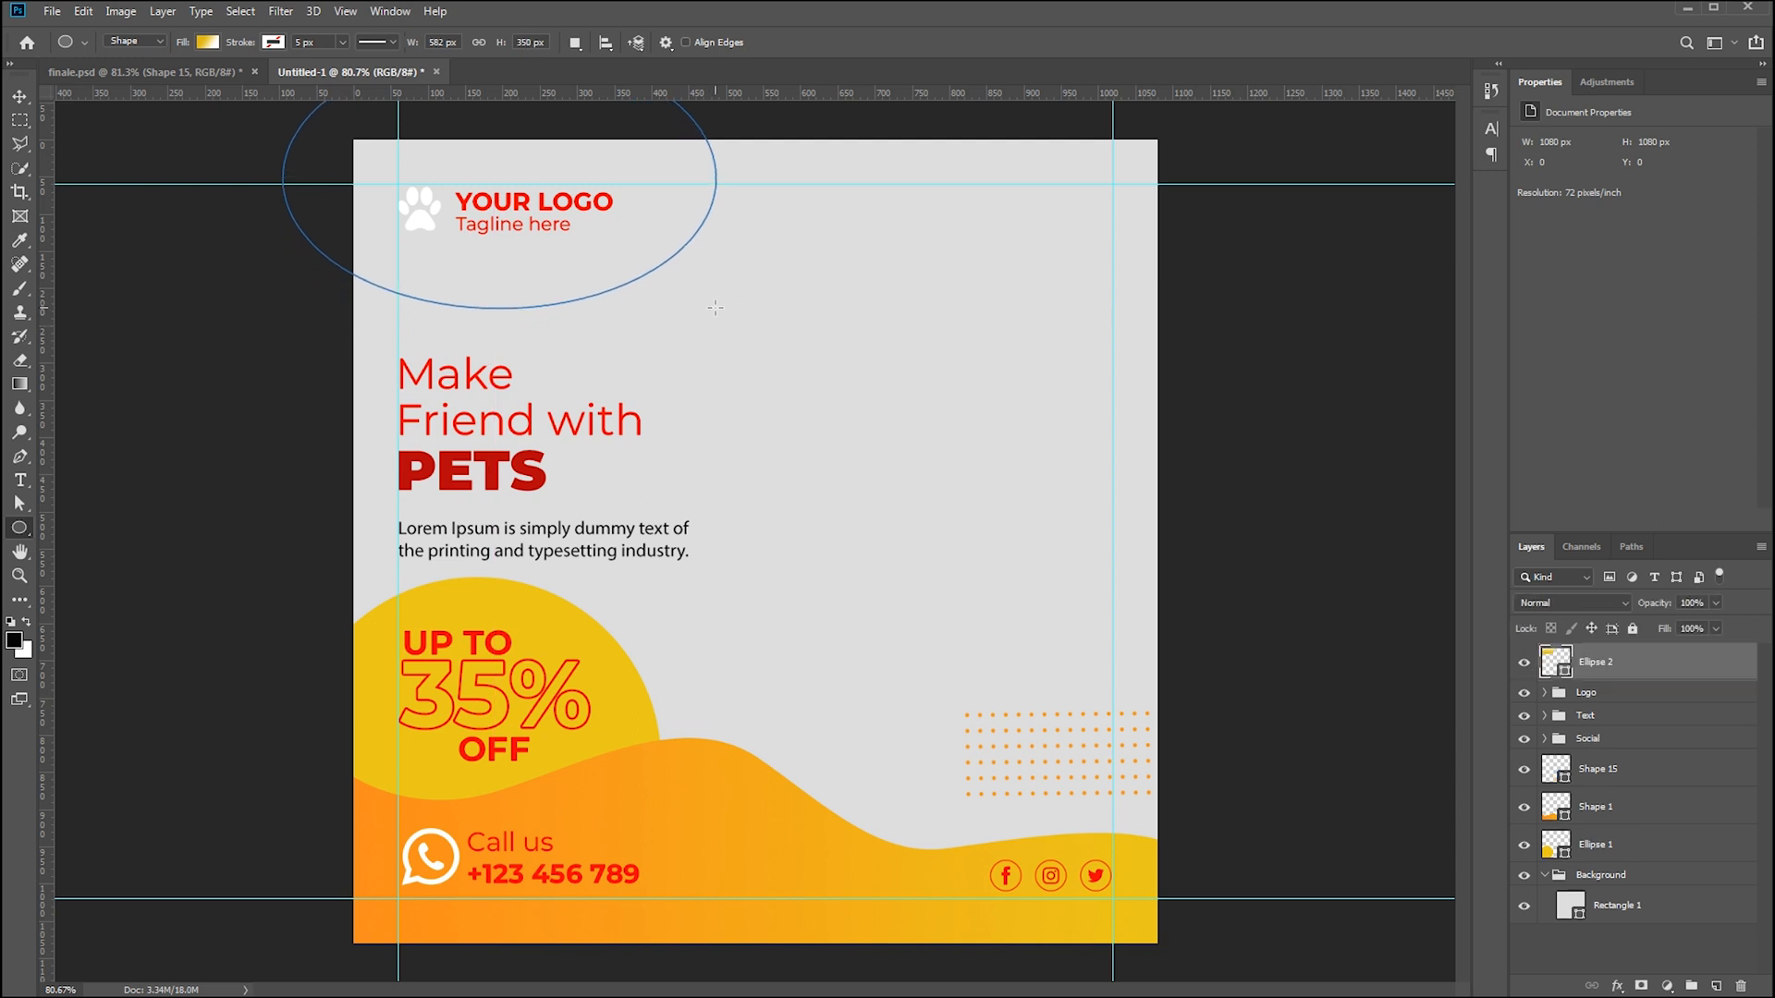
Fill the ellipse with the yellow-to-orange linear gradient preset, running horizontally from yellow on the left to orange on the right
click(1530, 228)
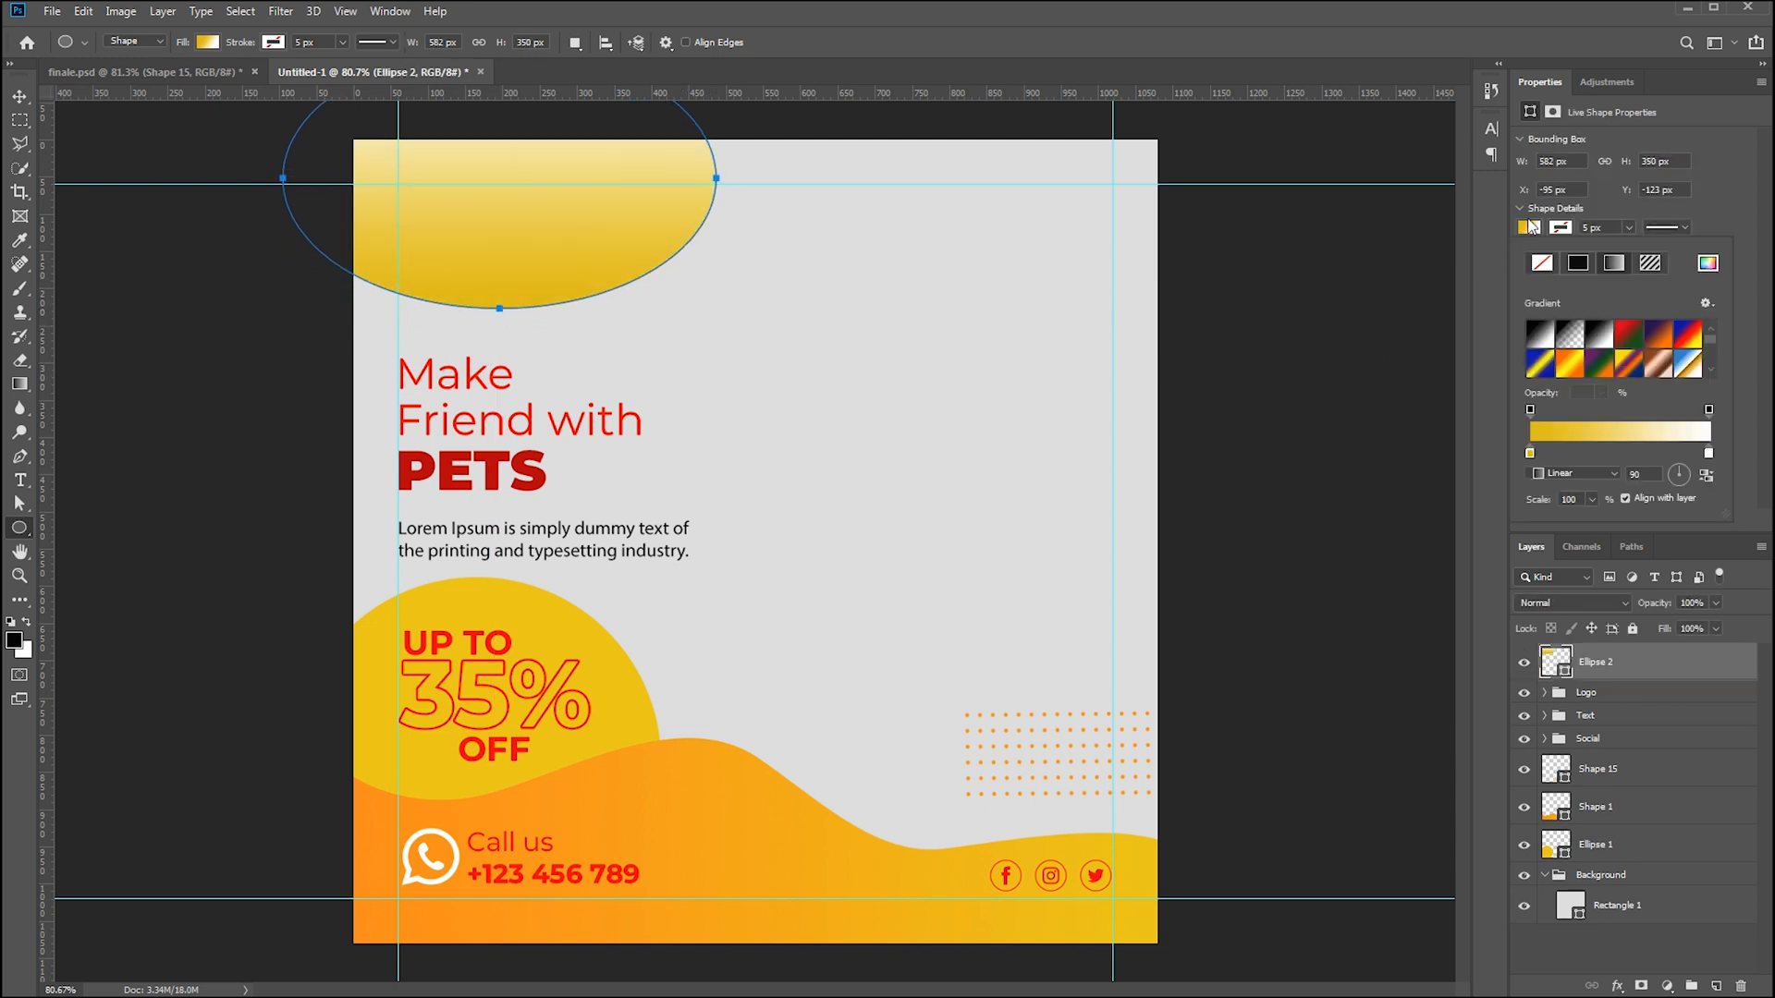
scroll(1647, 330, down, 5)
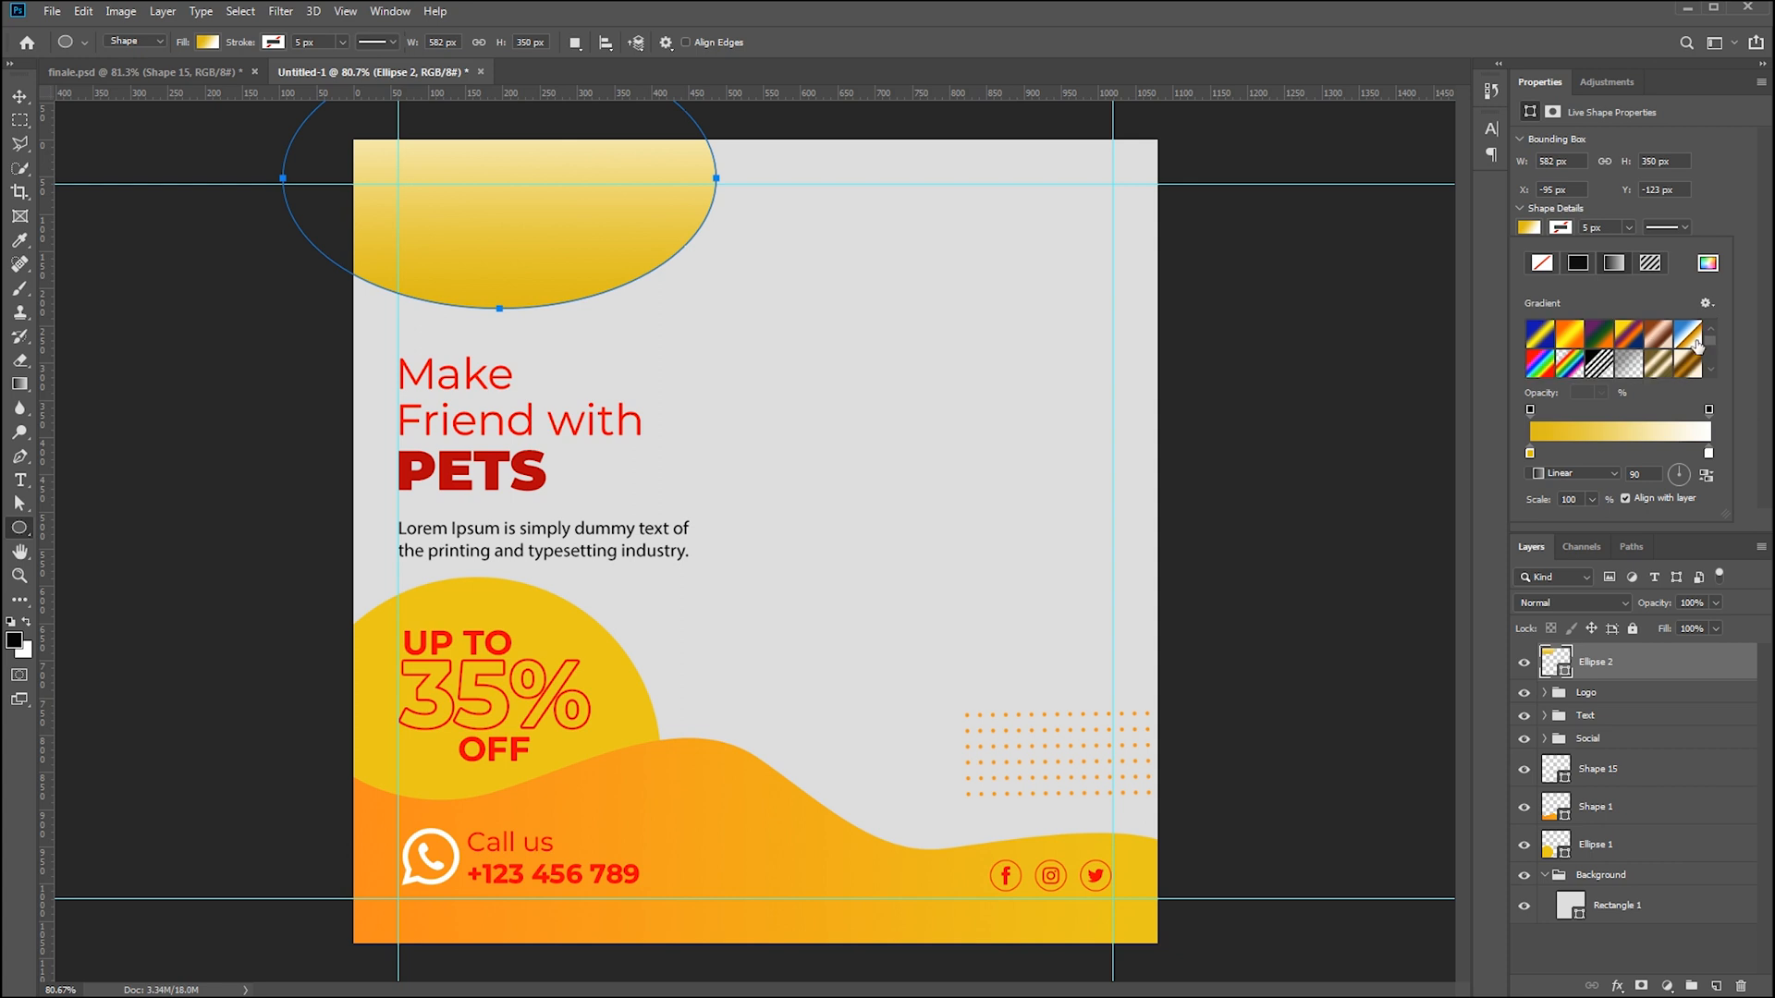
click(1605, 368)
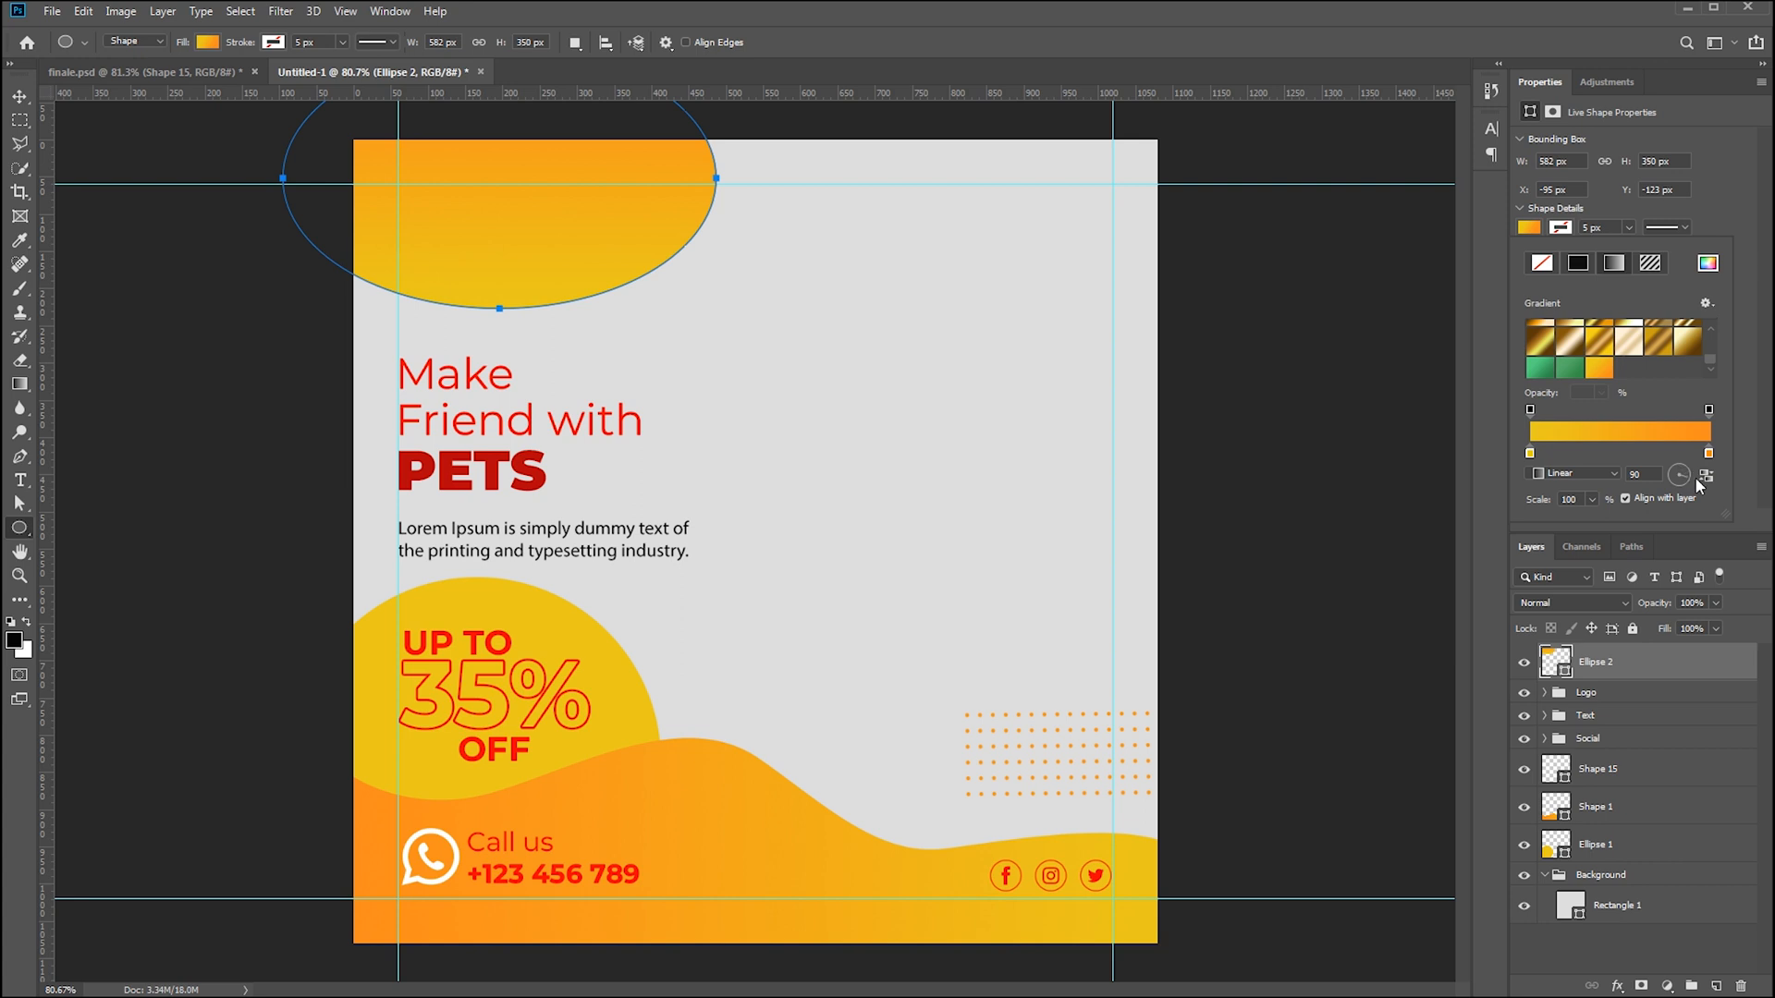
drag(1696, 478, 1696, 477)
Move the gradient ellipse's layer below the Social group so it lies behind the logo, and deselect it
drag(1609, 662, 1613, 749)
key(v)
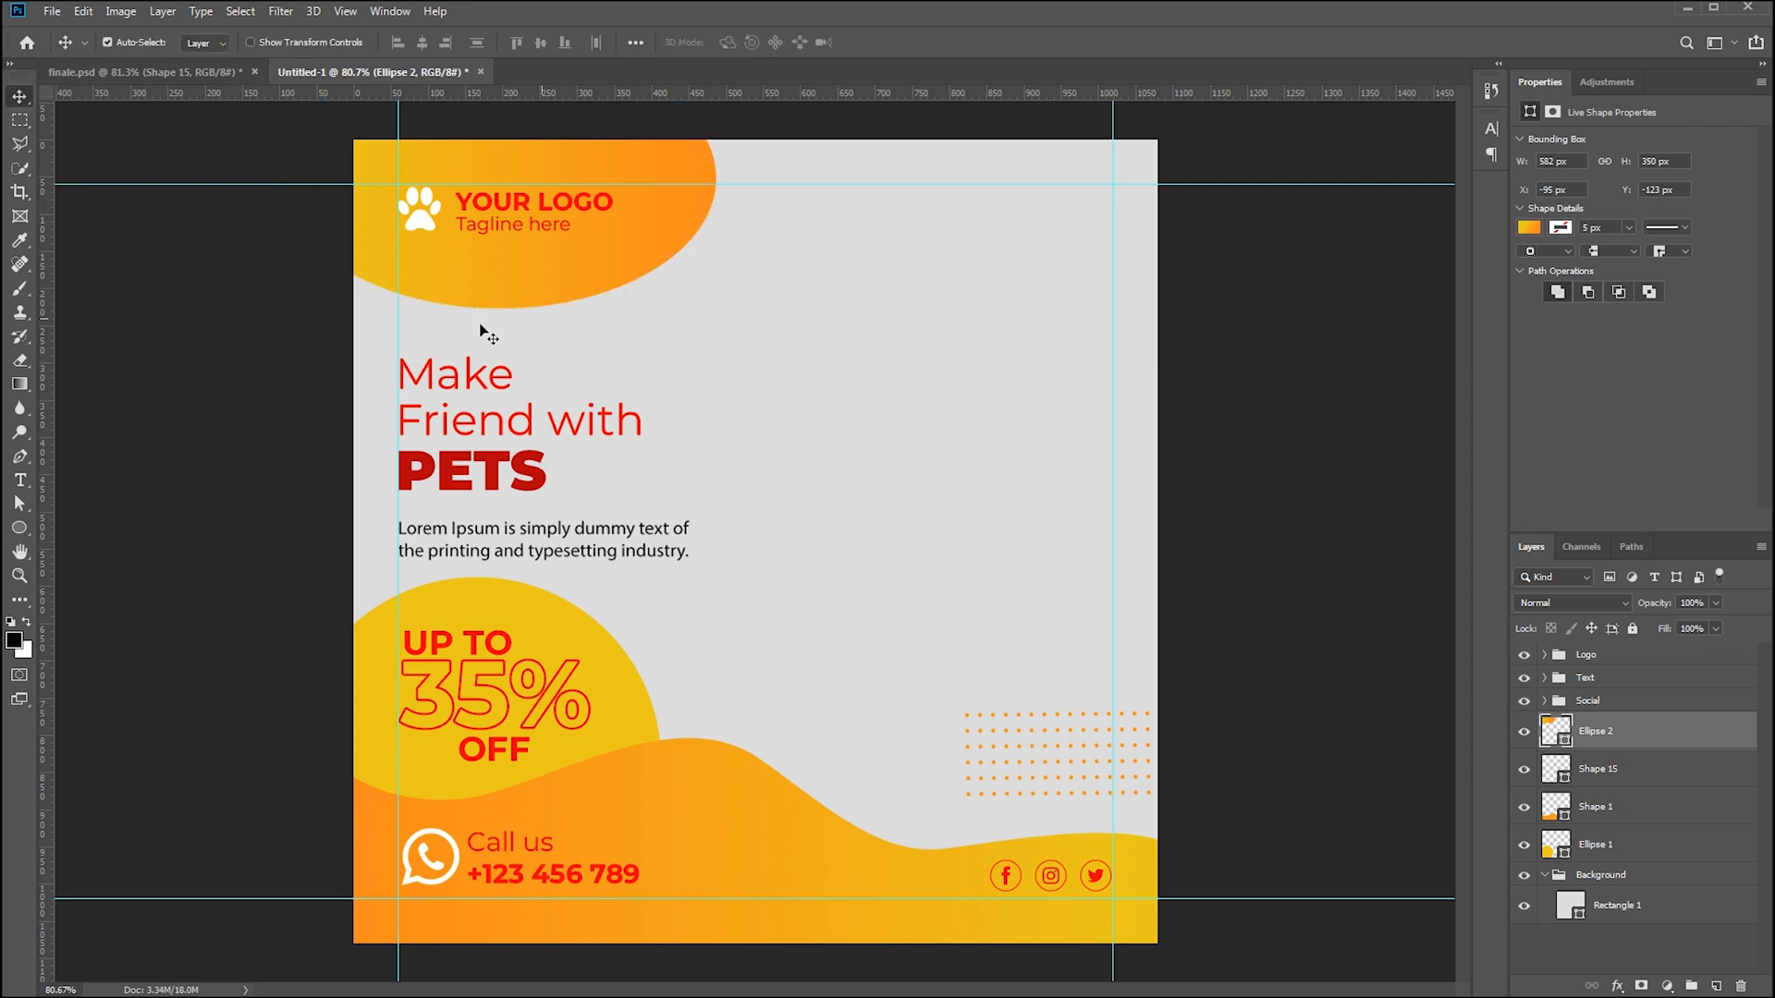
click(218, 324)
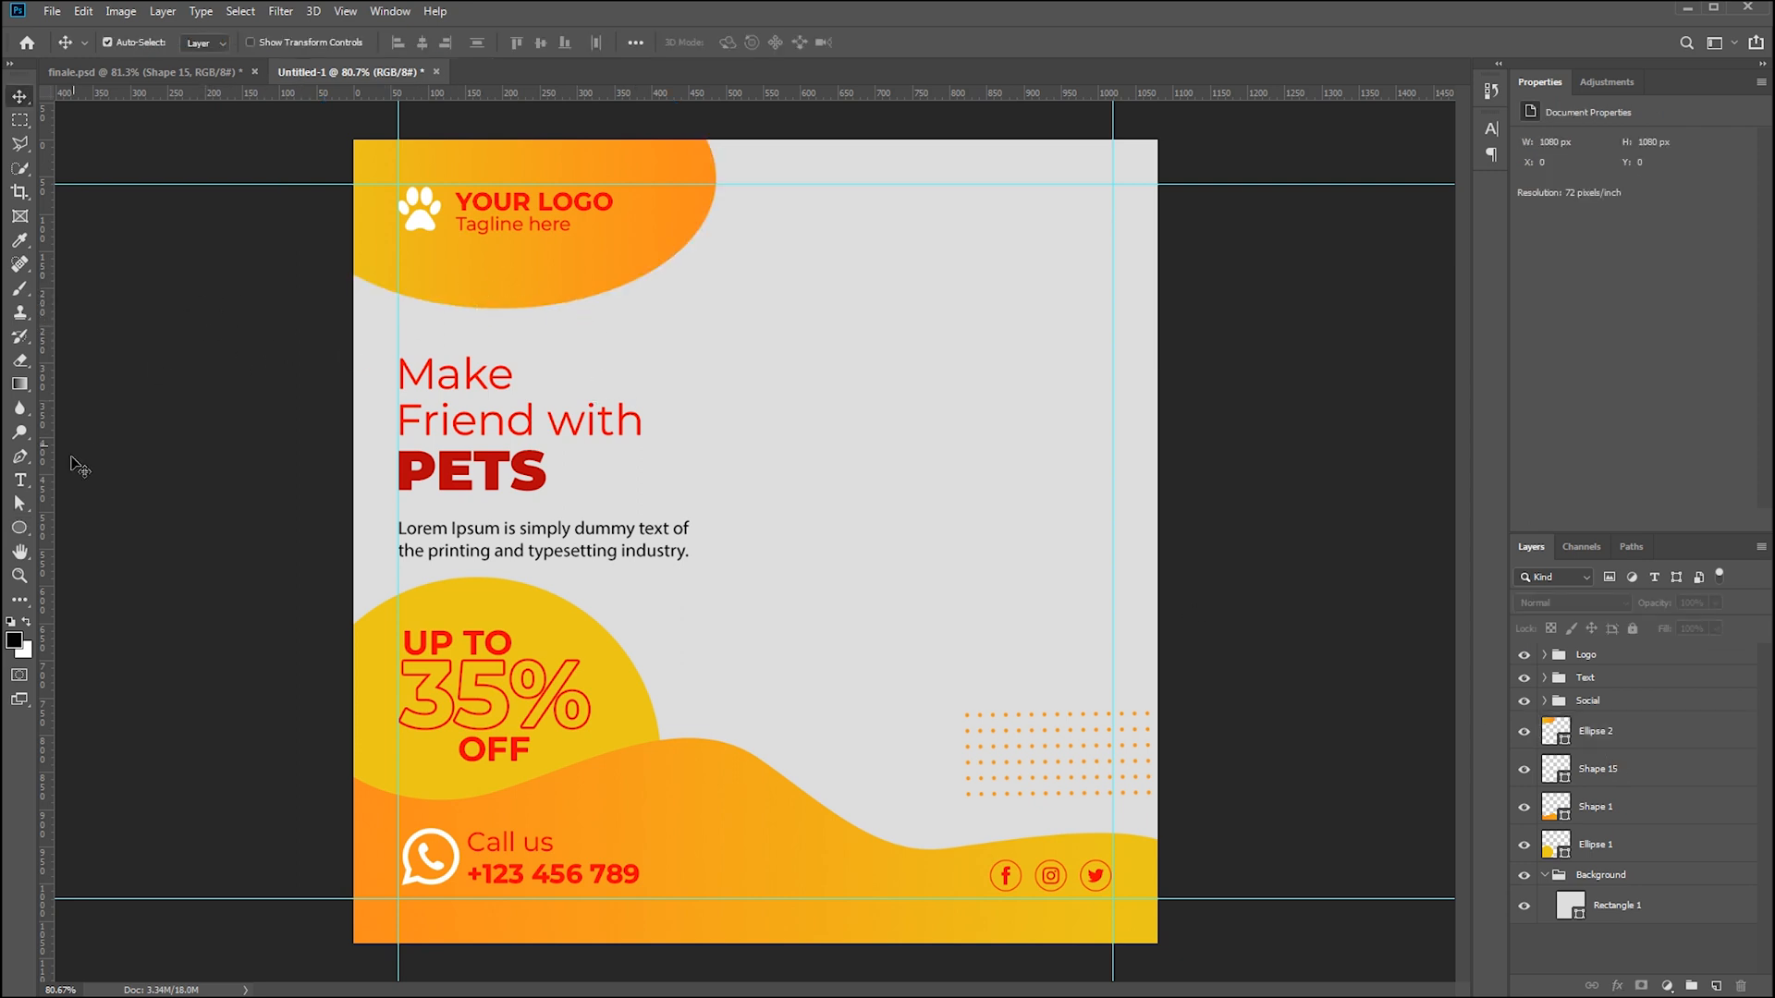
Draw a circle about 917 px in diameter over the upper-right corner and fill it with the yellow-to-orange linear gradient, reversed, at 162 degrees
click(20, 529)
drag(684, 129, 1403, 623)
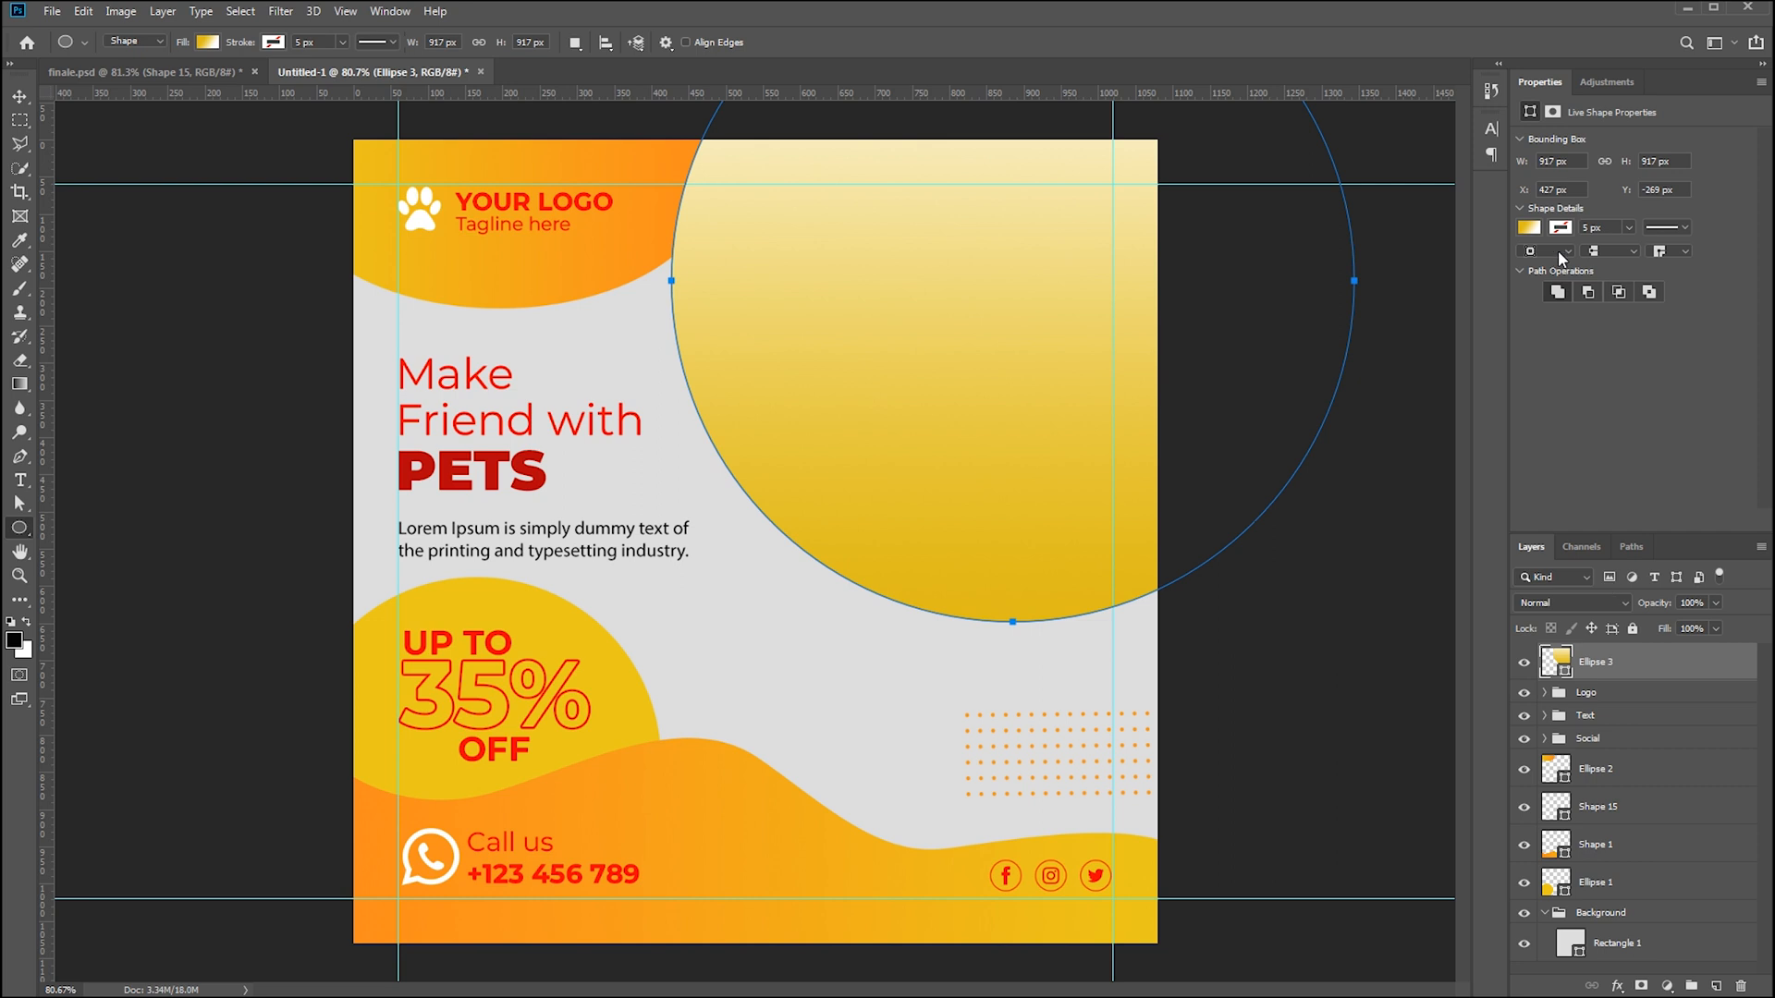
click(1527, 229)
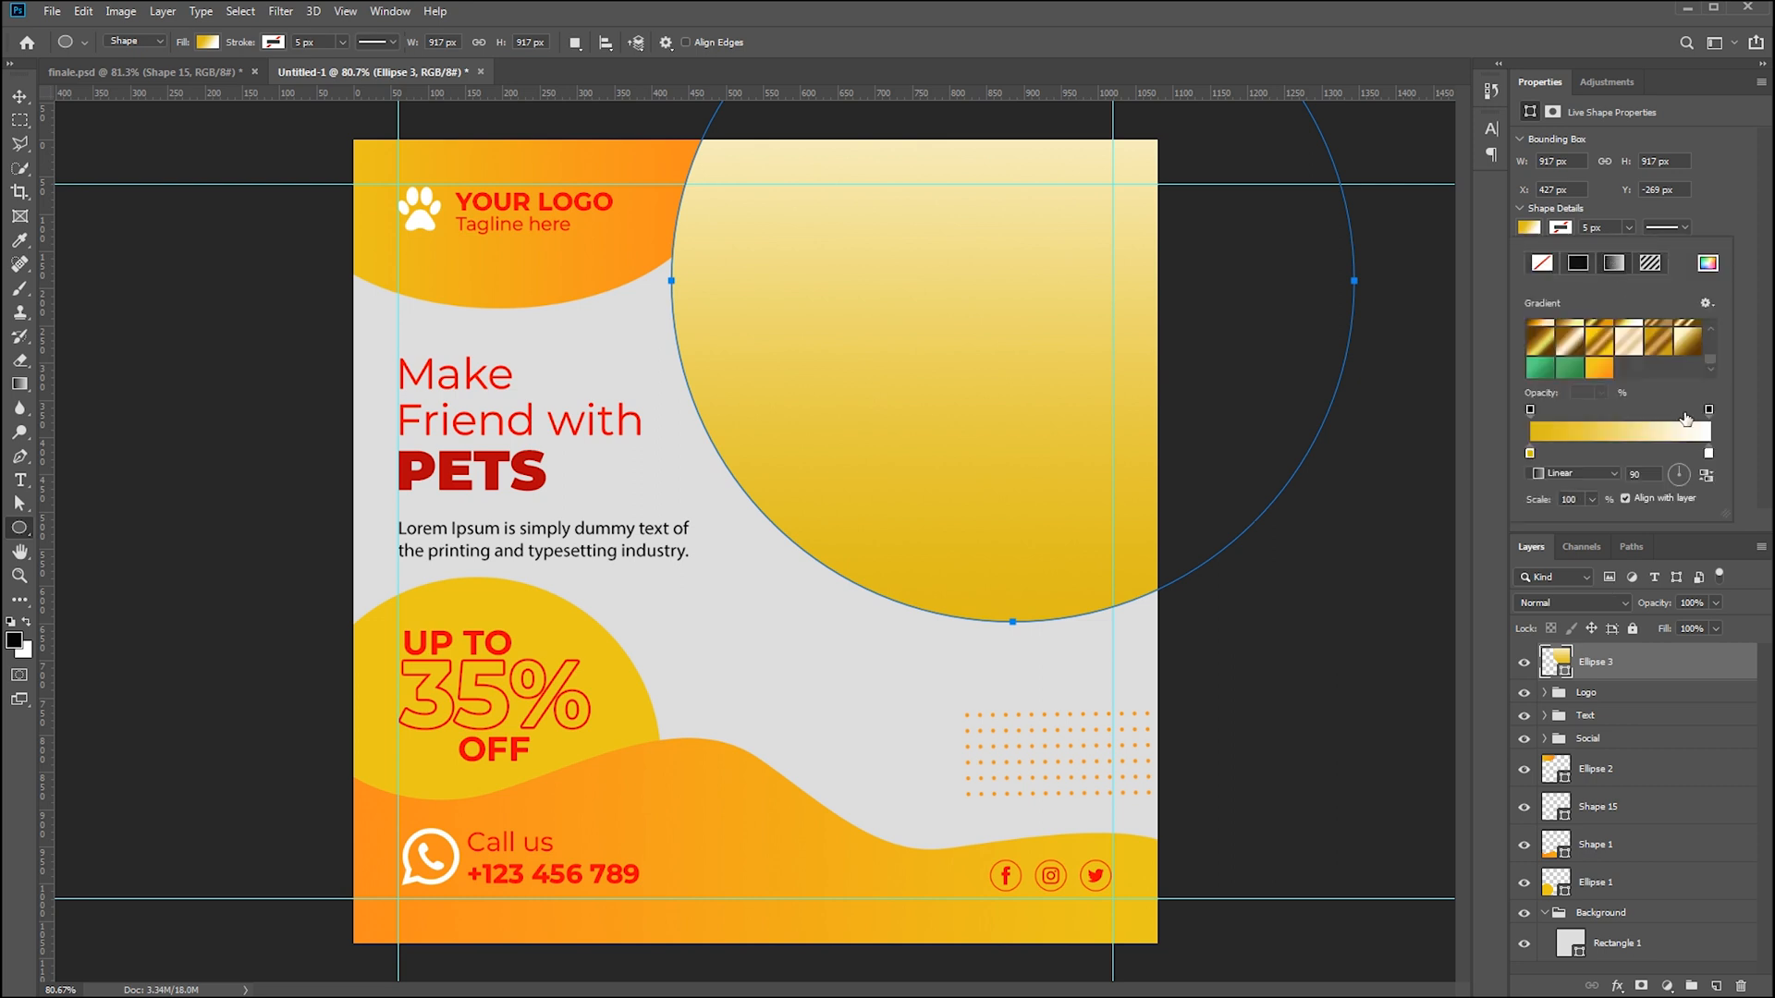
click(1604, 372)
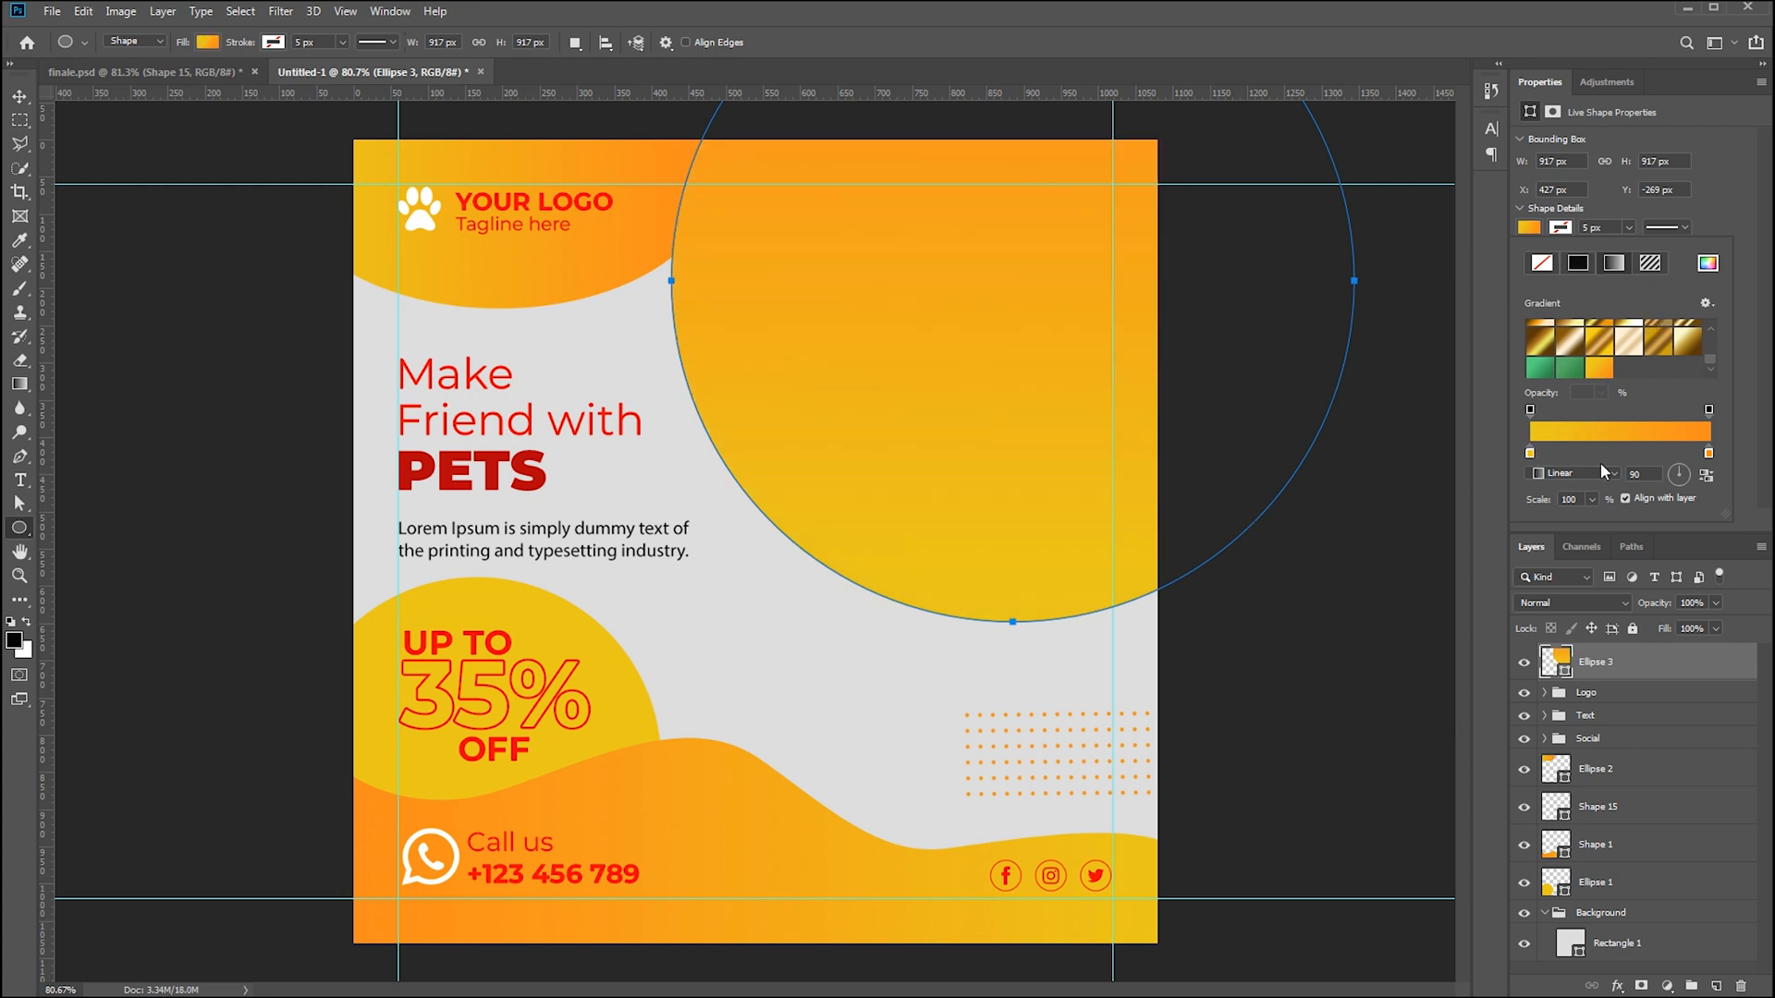
click(1707, 476)
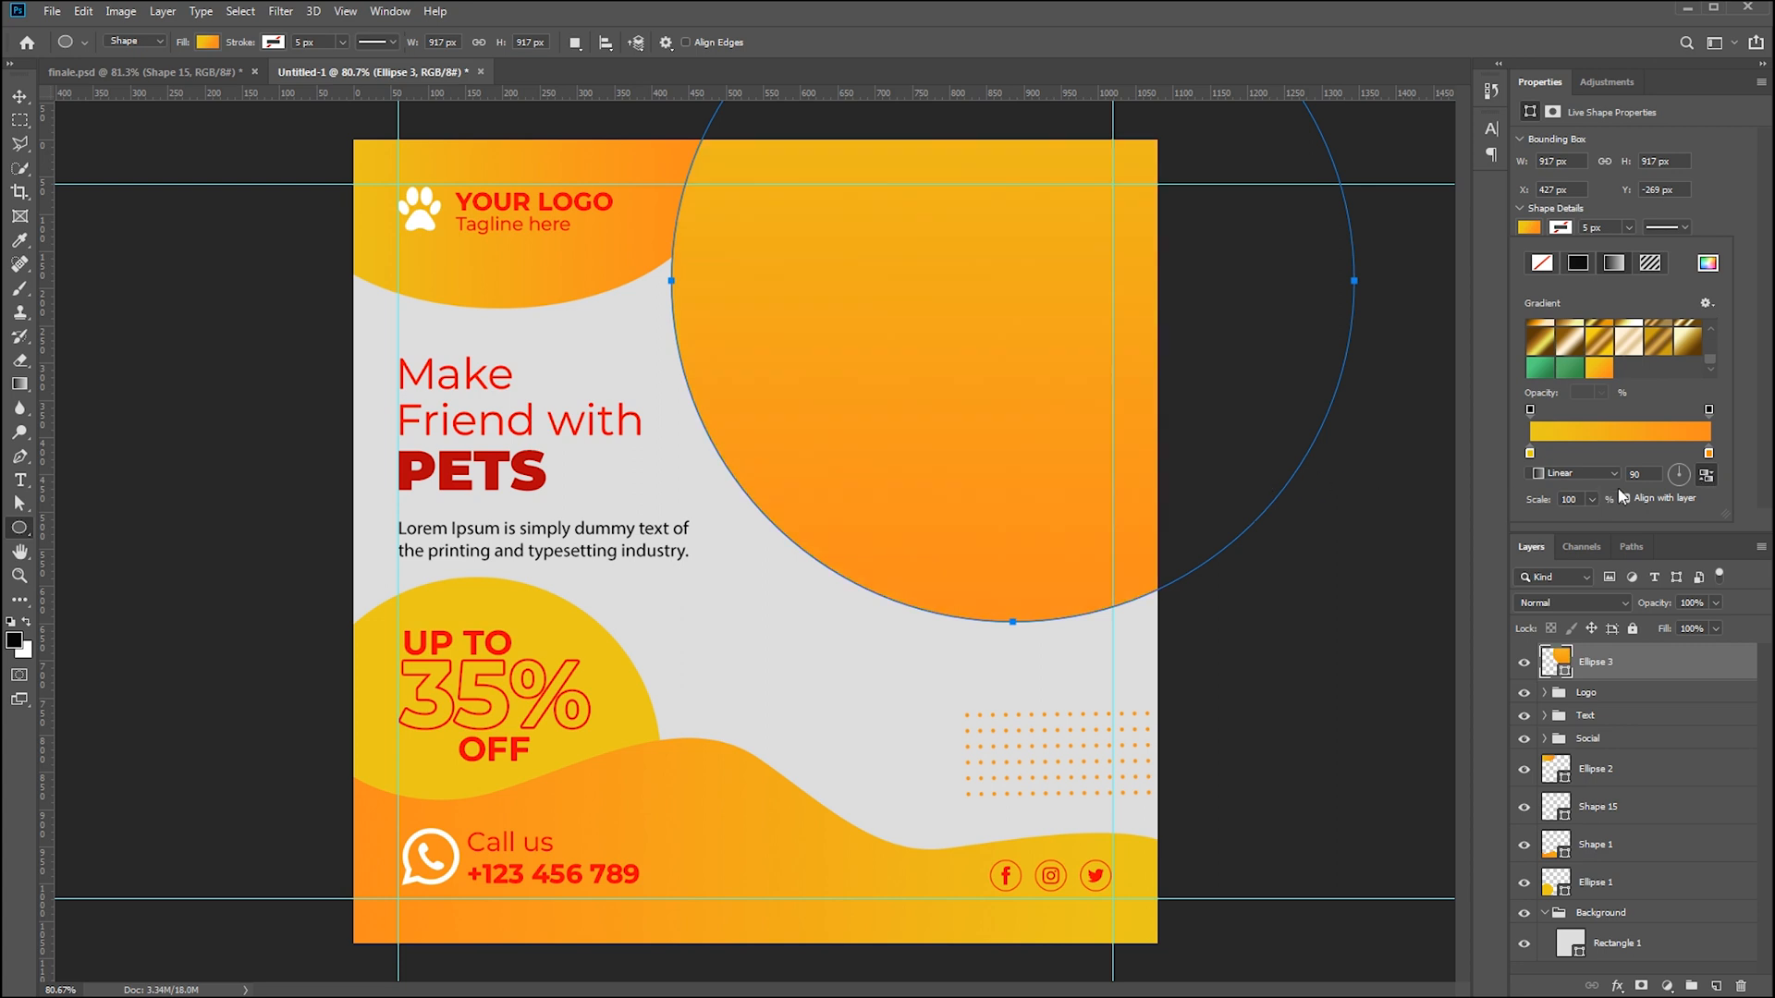
click(1685, 467)
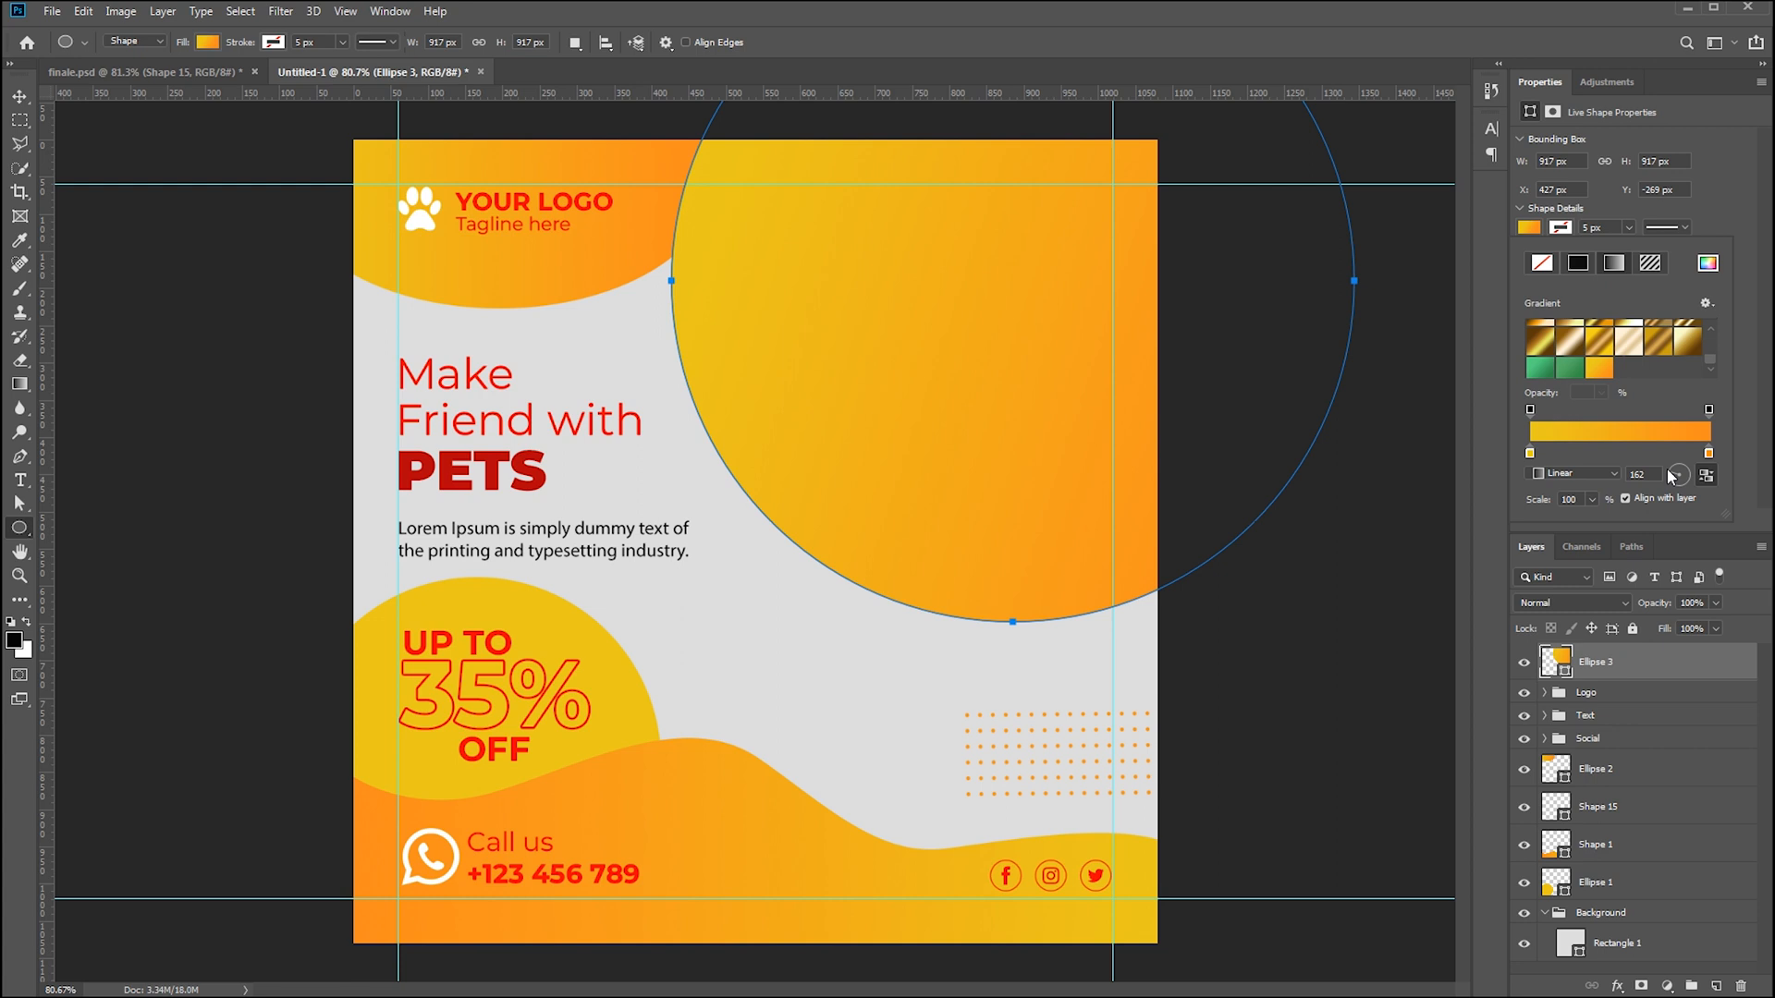
Move the large gradient circle's layer below the Social group
key(v)
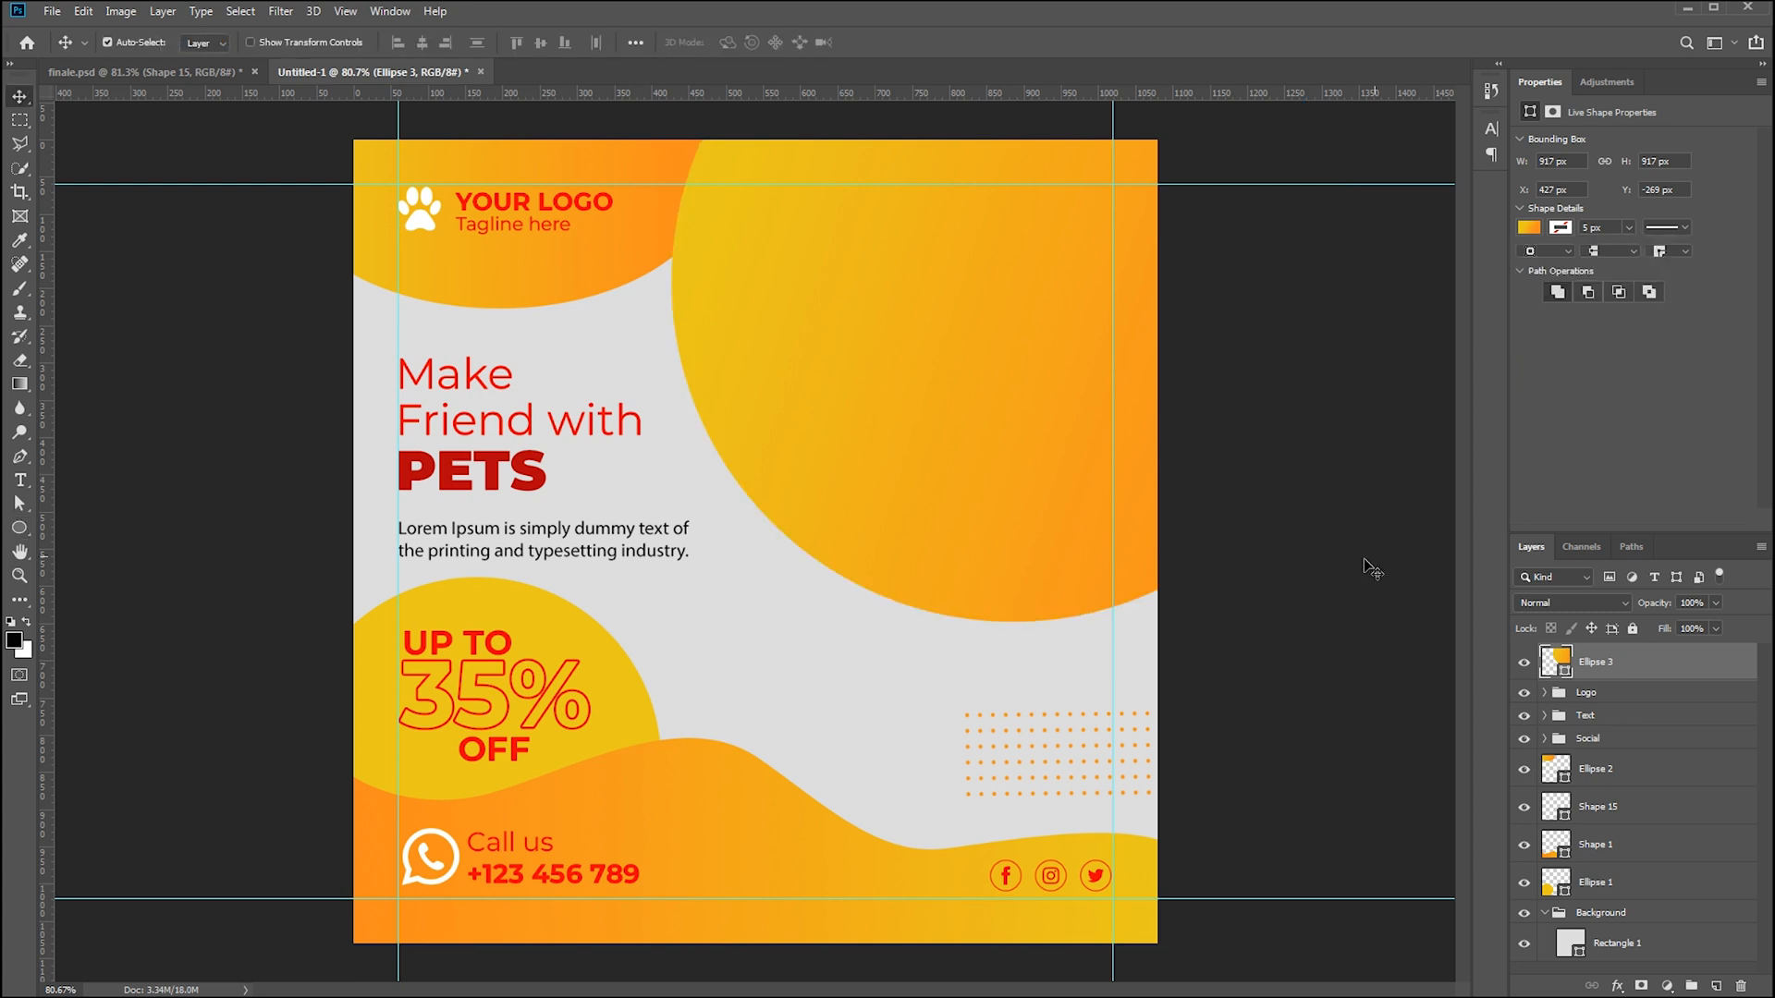
click(1319, 586)
click(1597, 662)
drag(1618, 673, 1615, 754)
Duplicate the large gradient circle, scale the copy down to about 877 px in diameter and nudge it 7 px right
key(ctrl+j)
key(ctrl+t)
drag(1352, 622, 1330, 582)
key(Right)
key(Right)
key(Right)
key(Right)
key(Right)
key(Right)
key(Right)
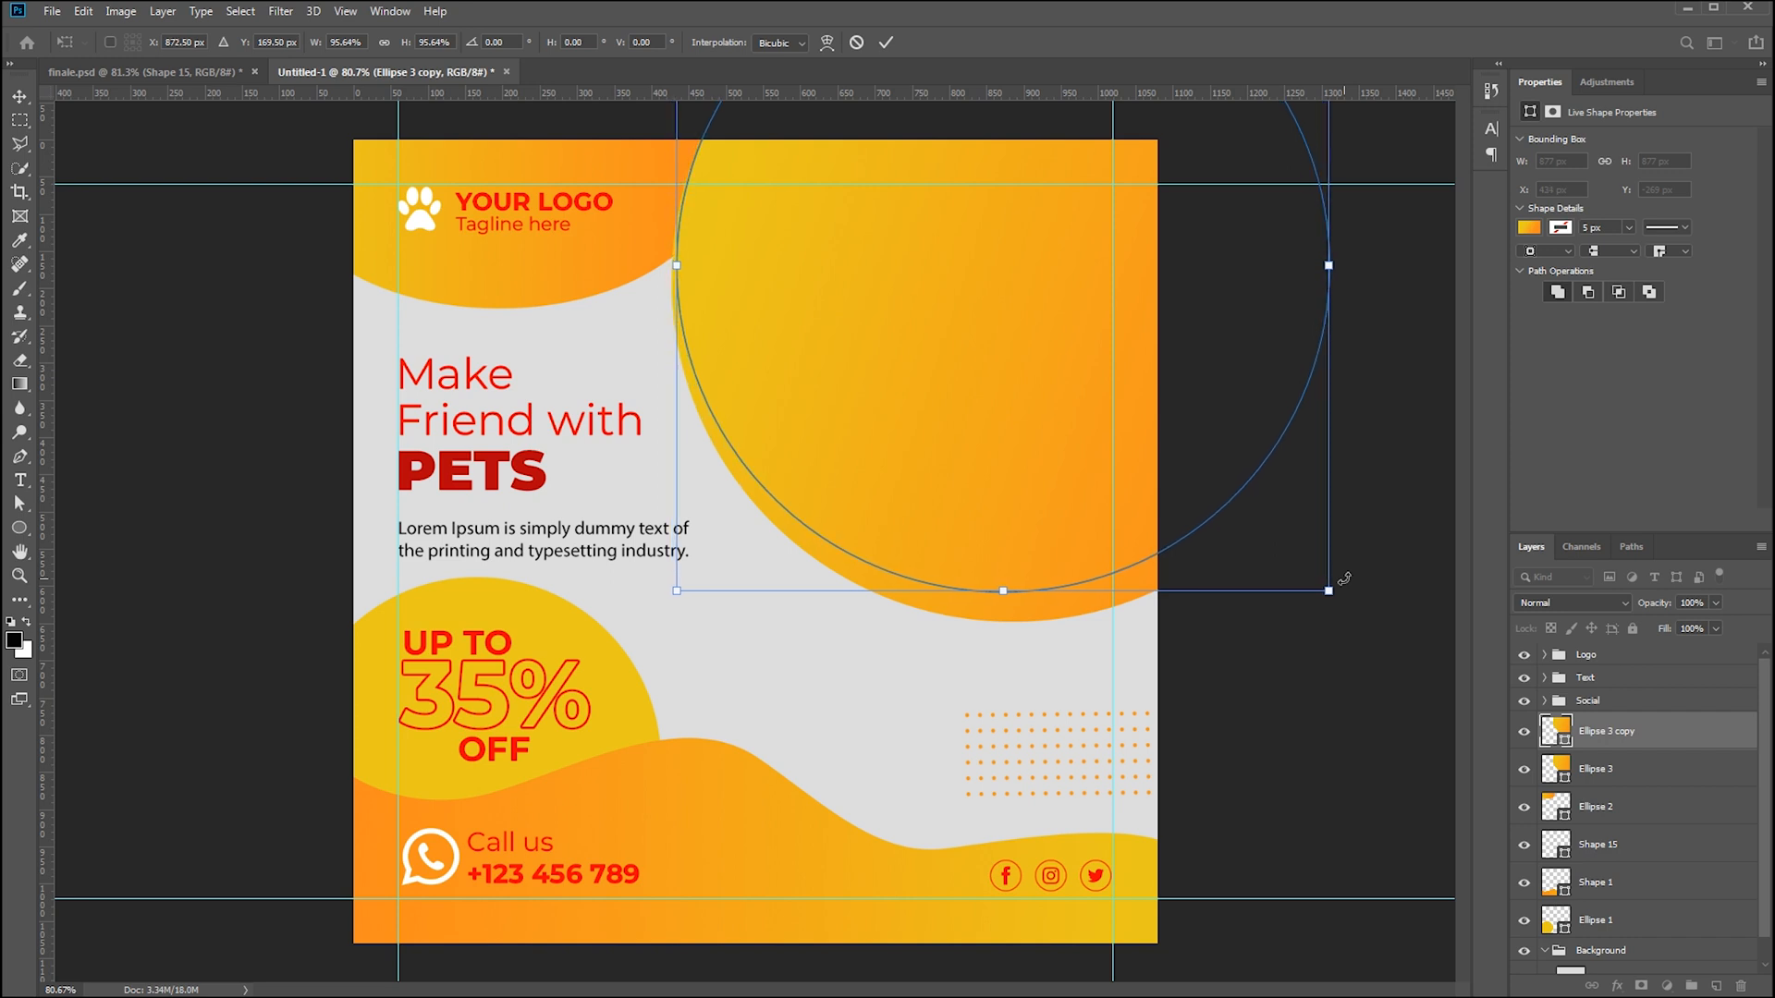
key(Return)
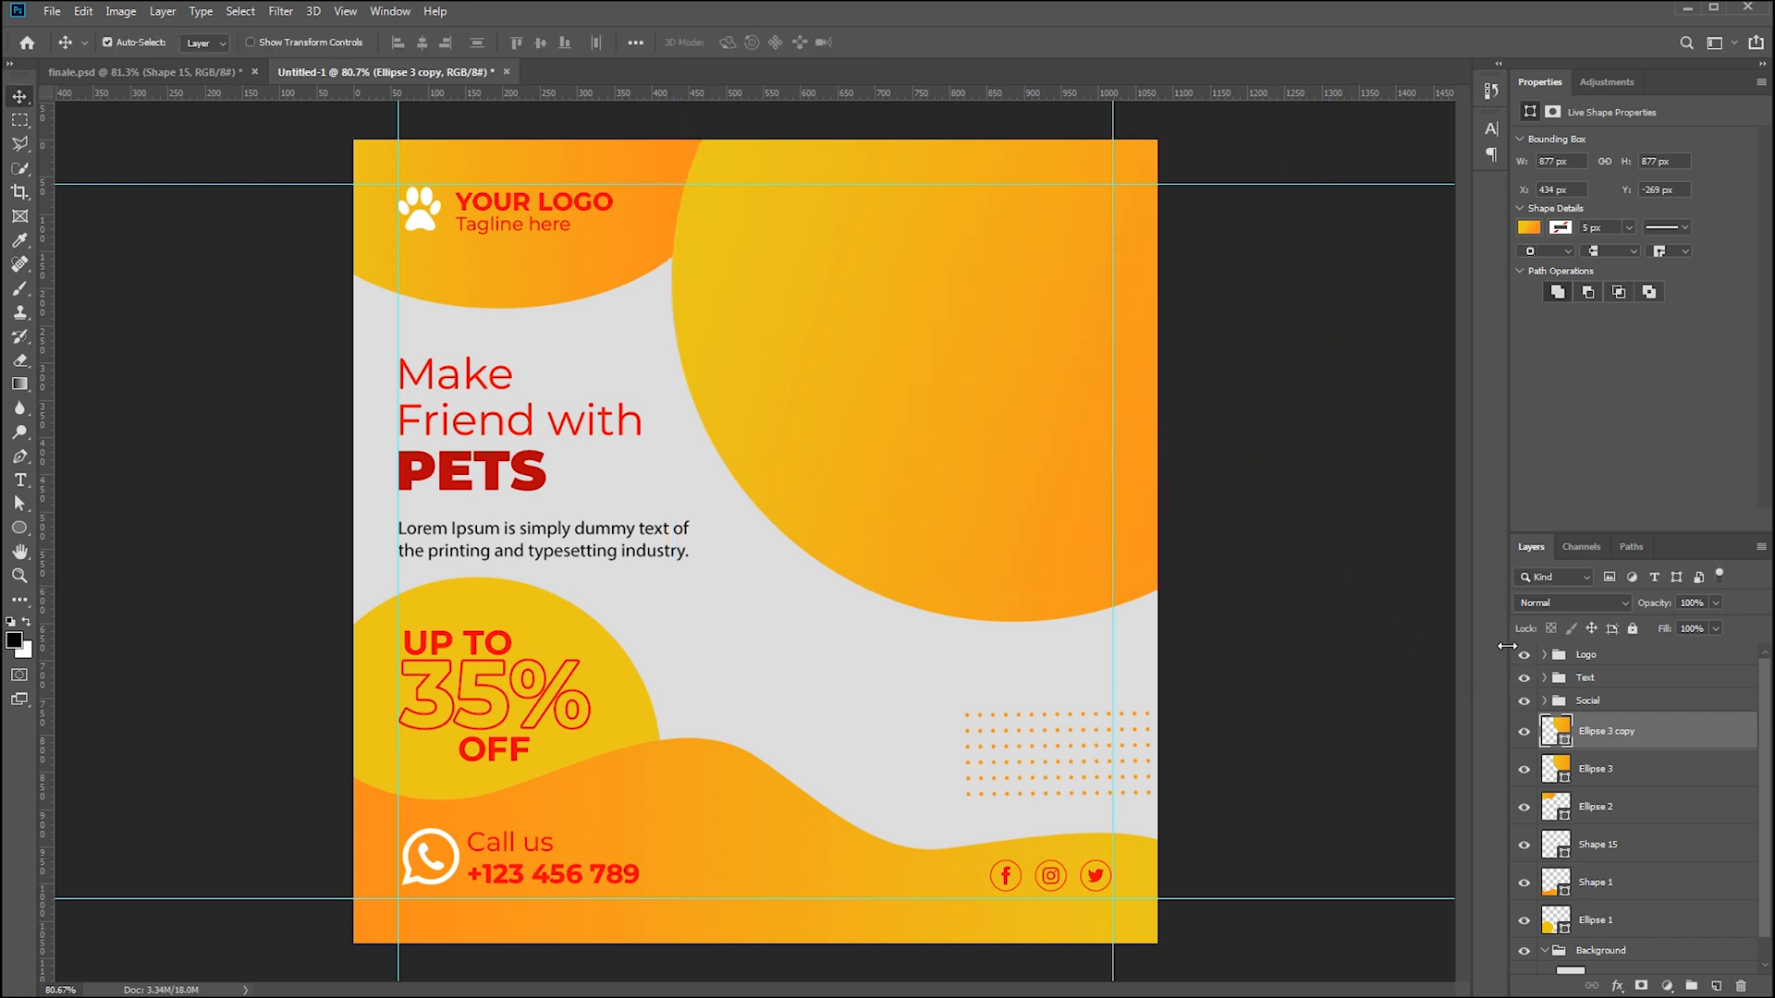
Change the smaller circle's fill from gradient to solid white
key(u)
click(208, 41)
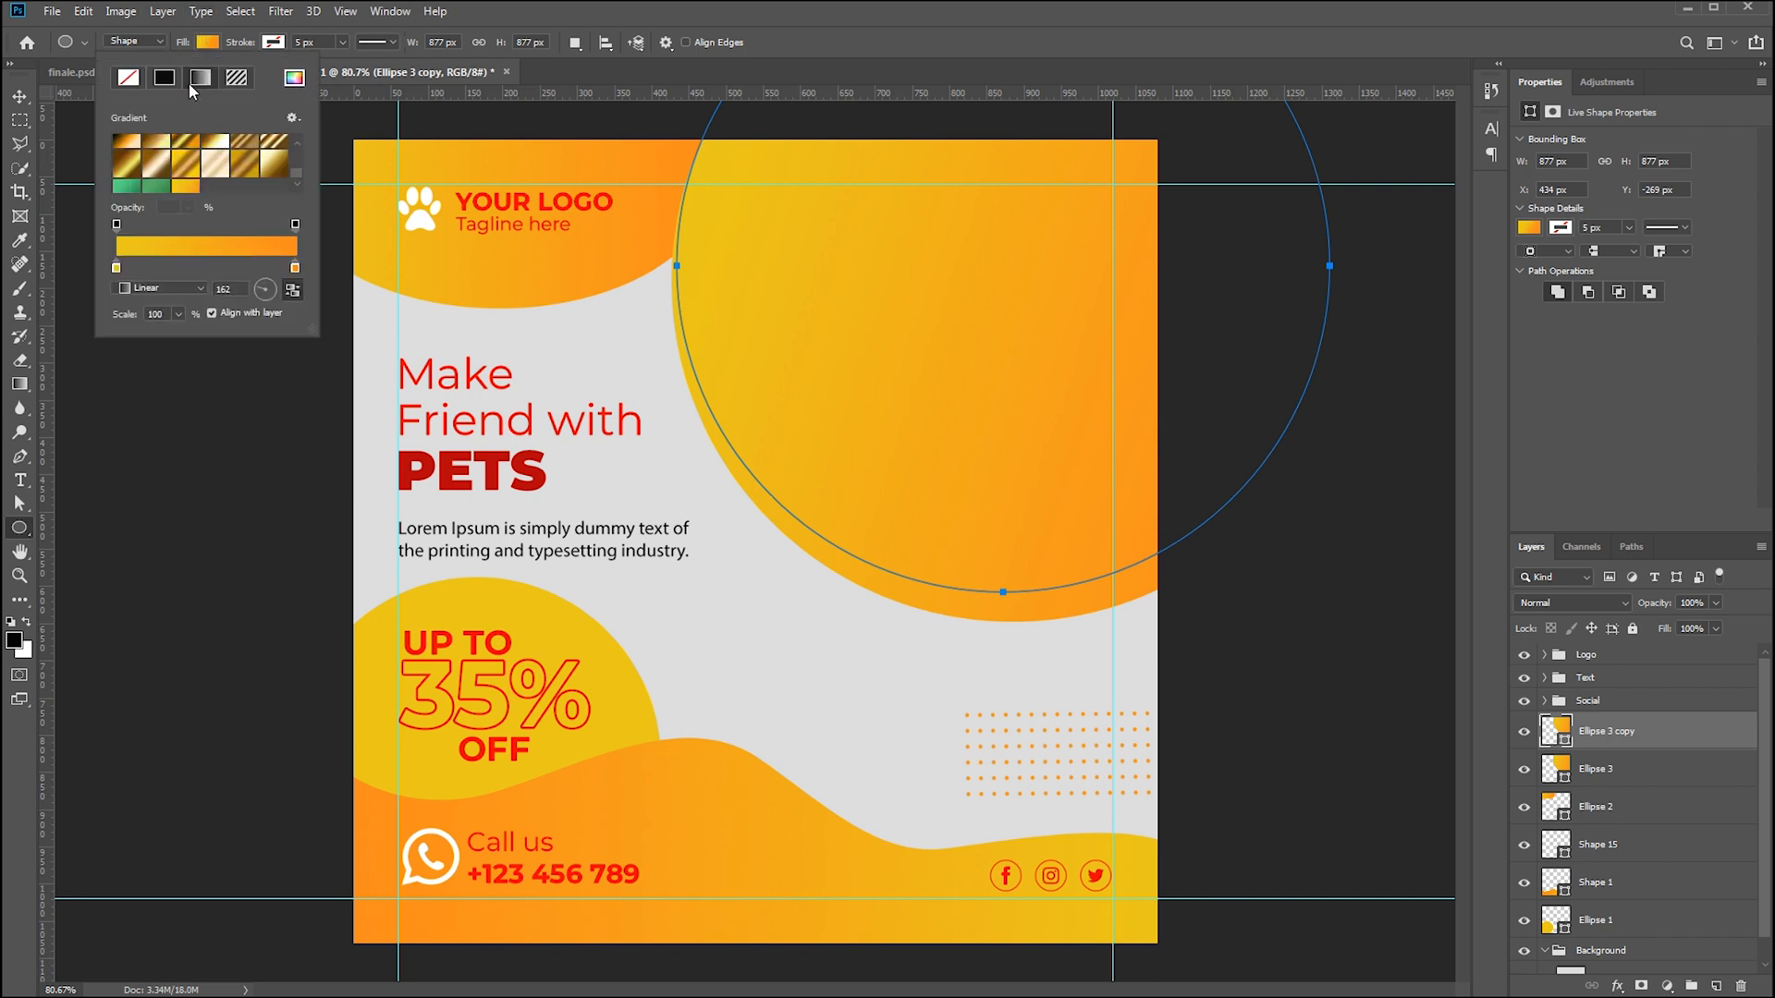
click(163, 78)
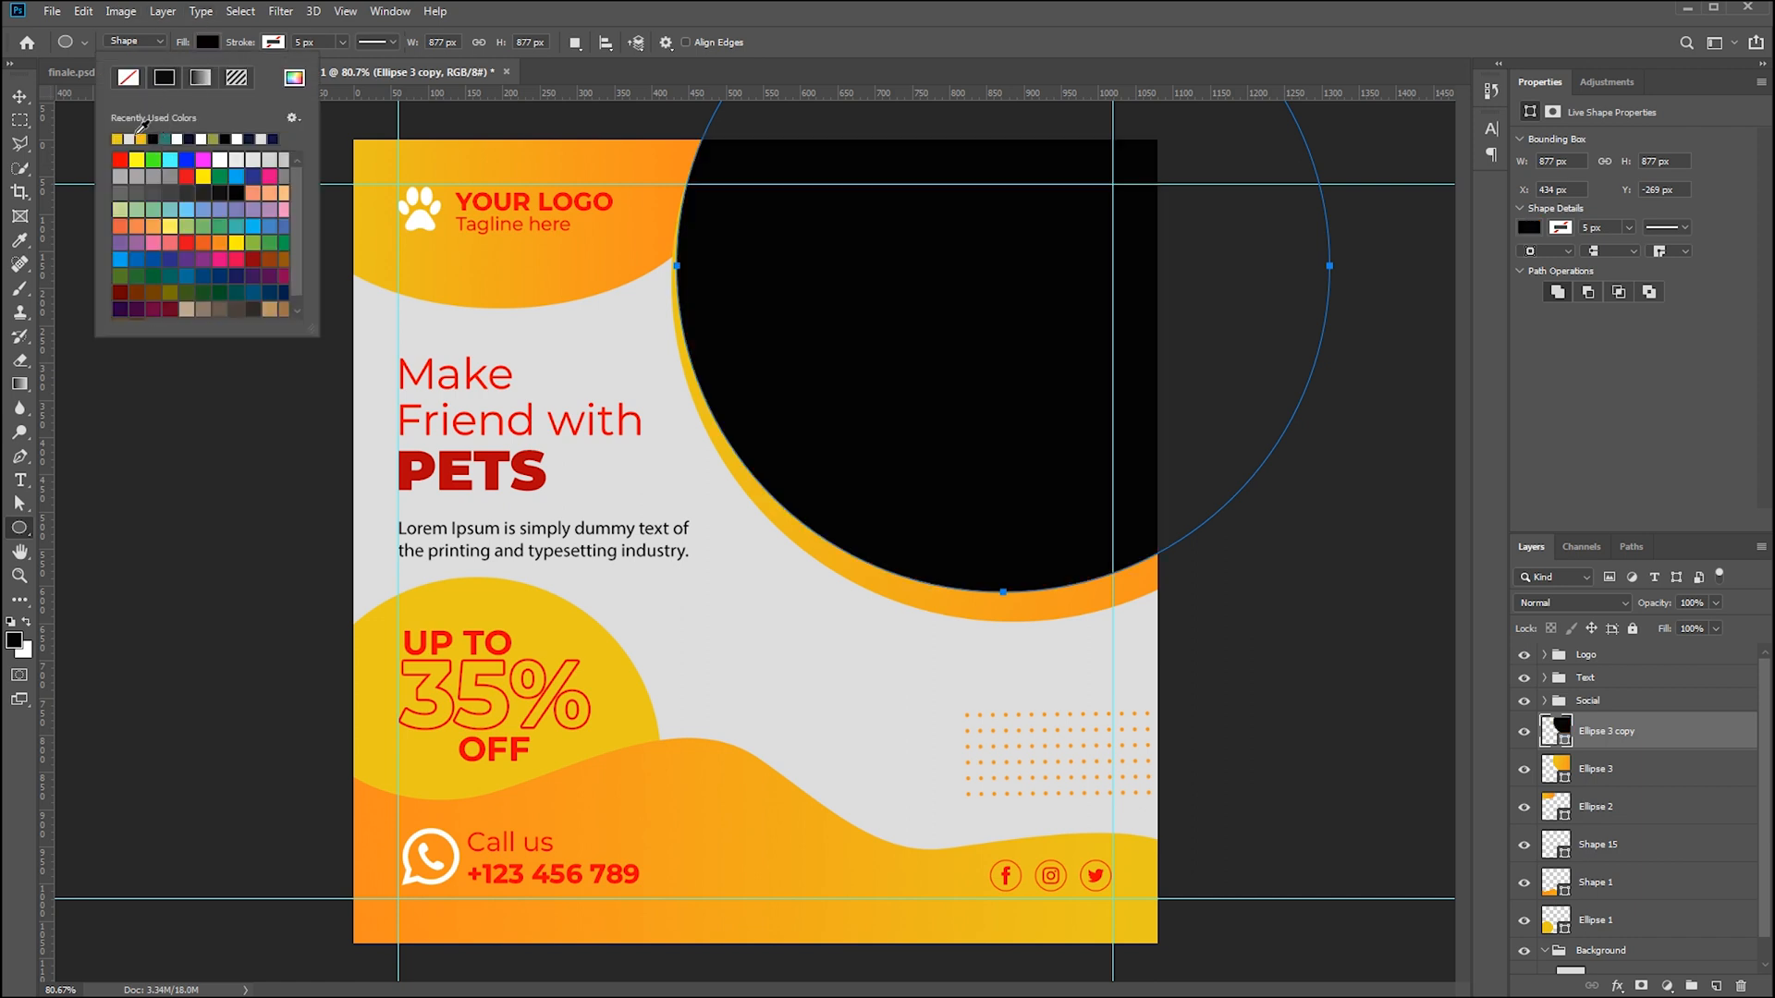
click(176, 138)
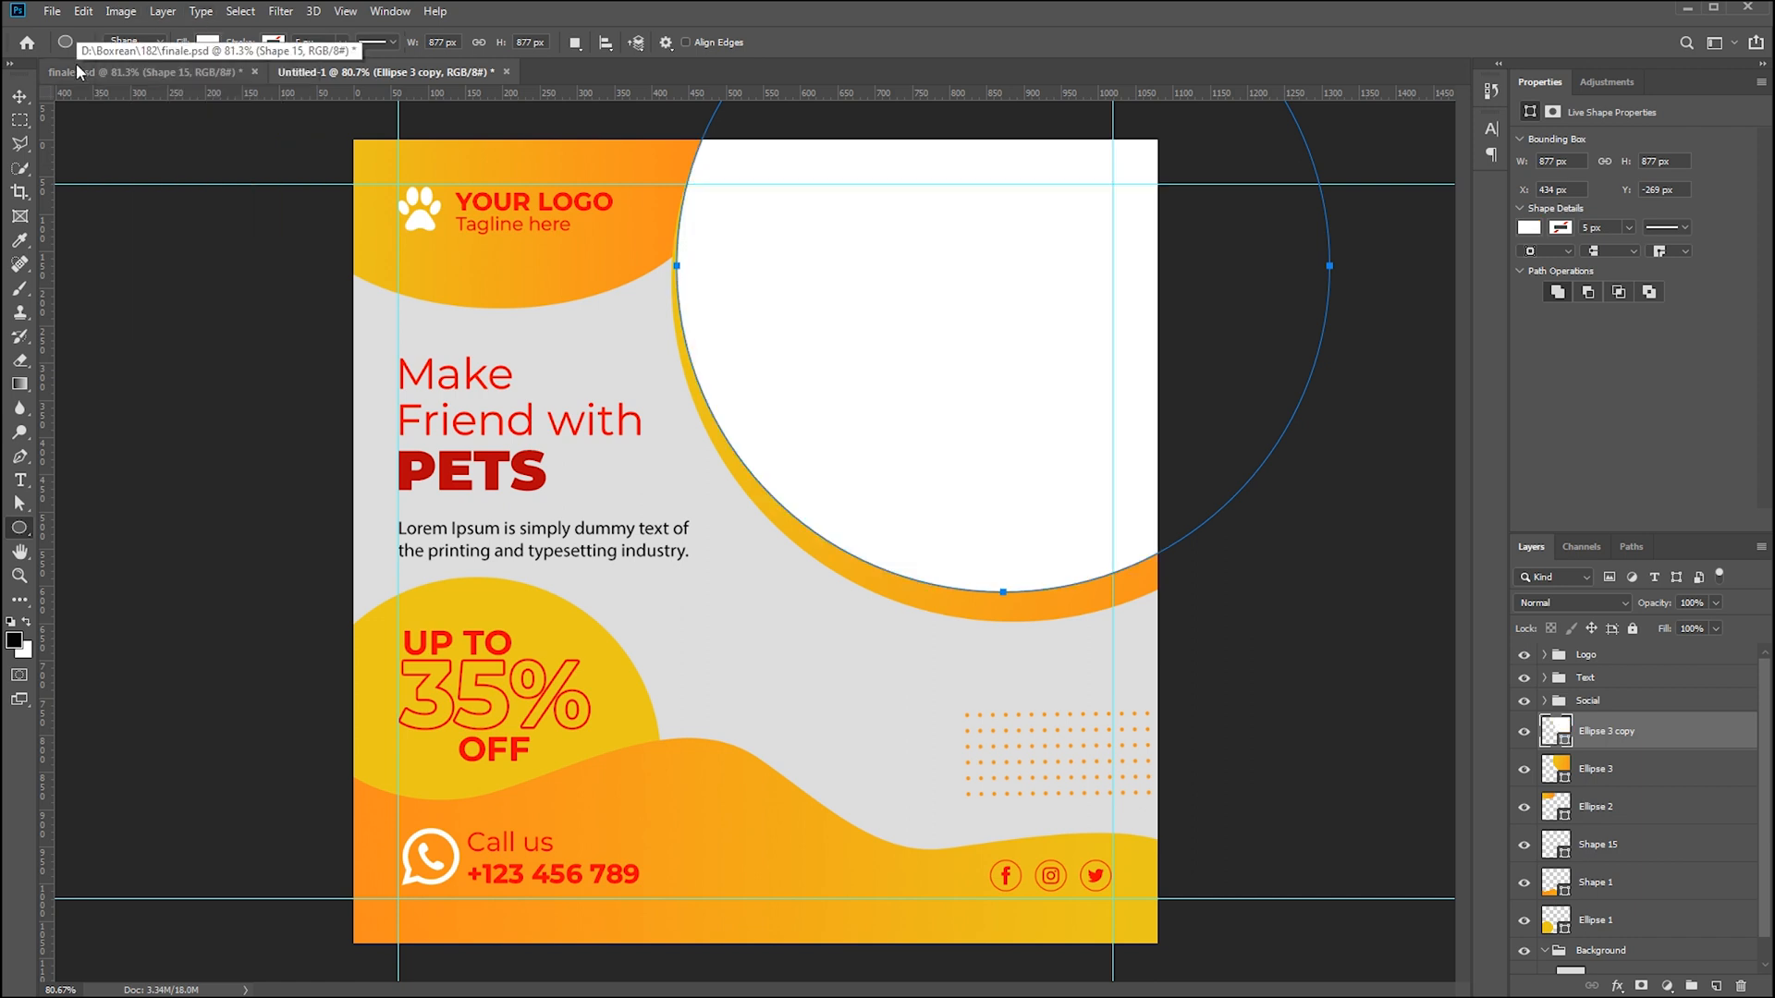
key(v)
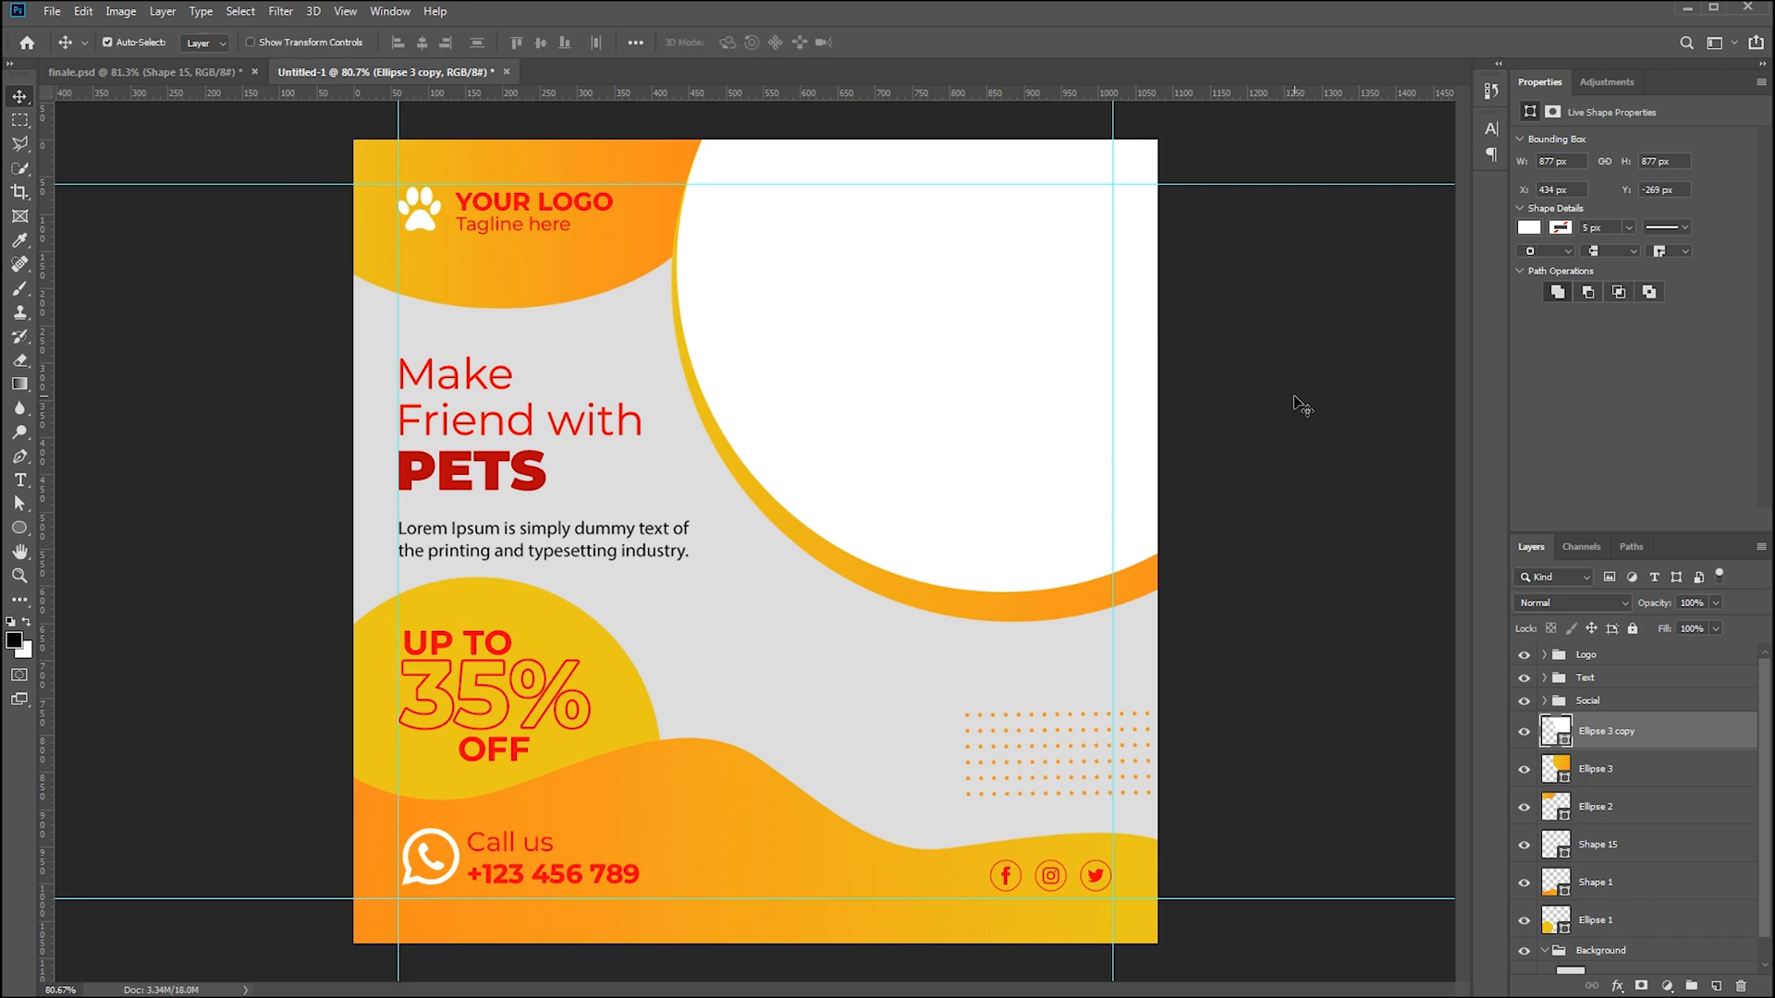
Move the white and gradient circles together slightly down and right, and enlarge both until the gradient circle is about 955 px in diameter
shift+click(1063, 612)
mouse_move(1034, 507)
mouse_down()
mouse_move(1028, 525)
mouse_move(1046, 527)
mouse_up()
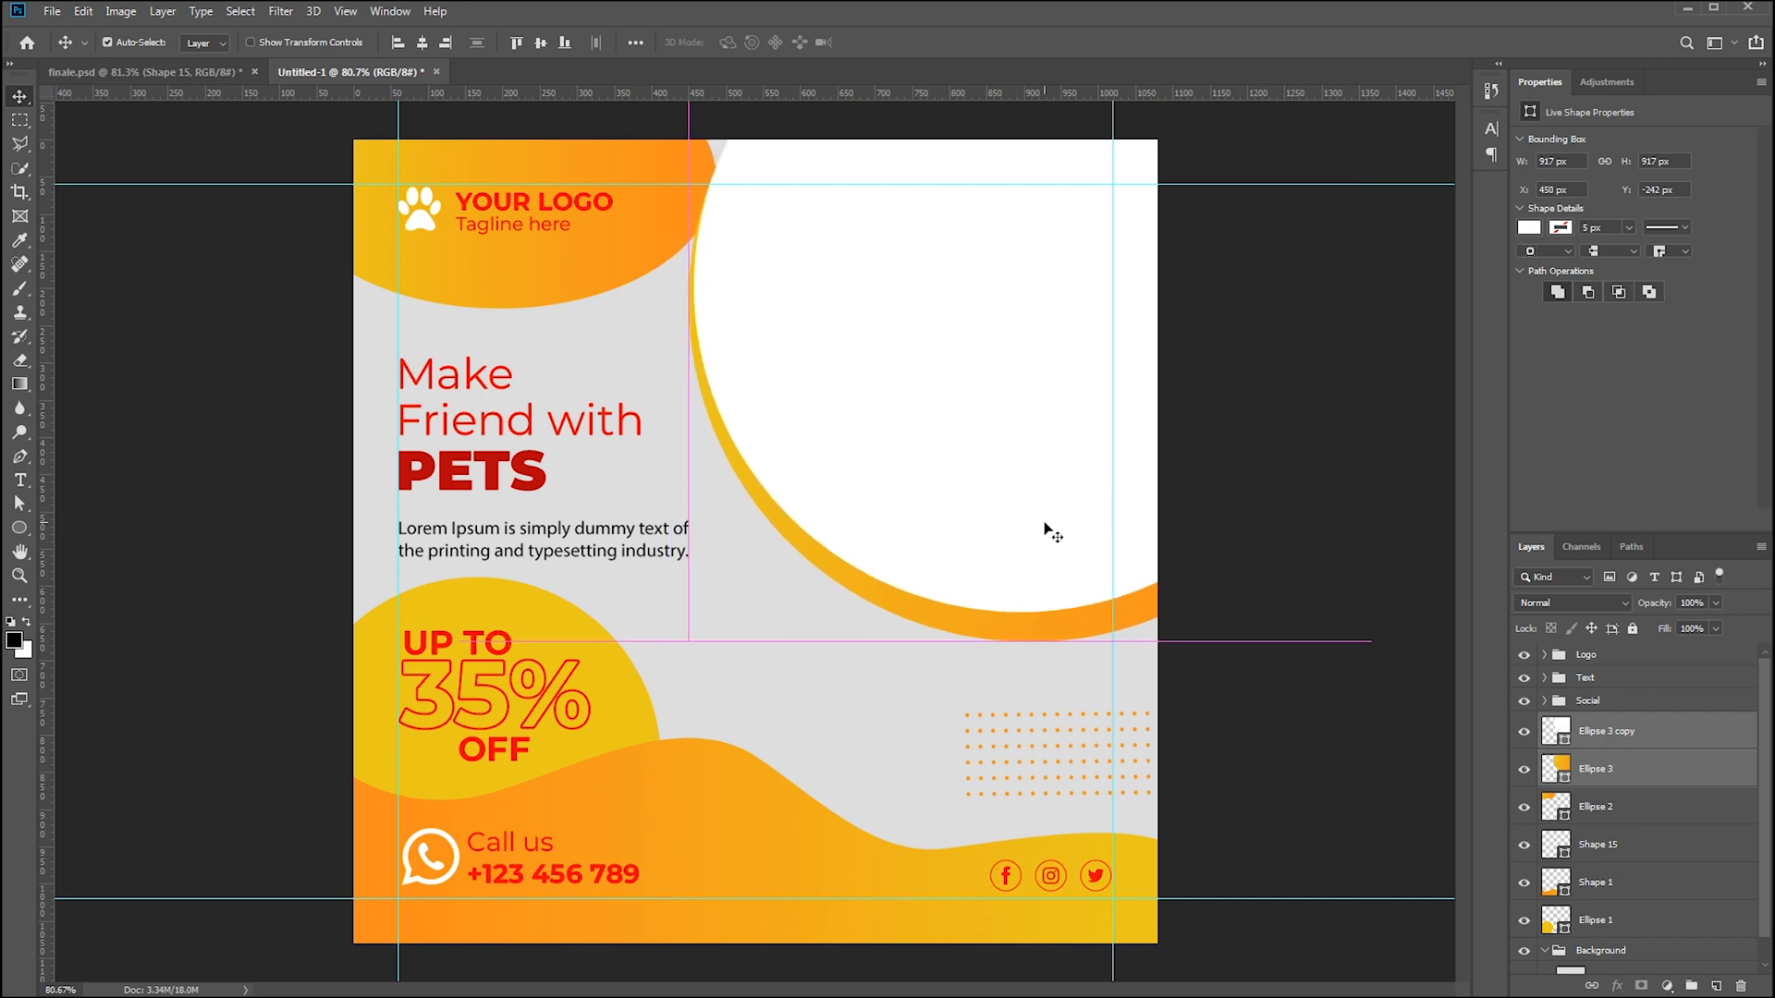
key(ctrl+t)
drag(685, 642, 646, 666)
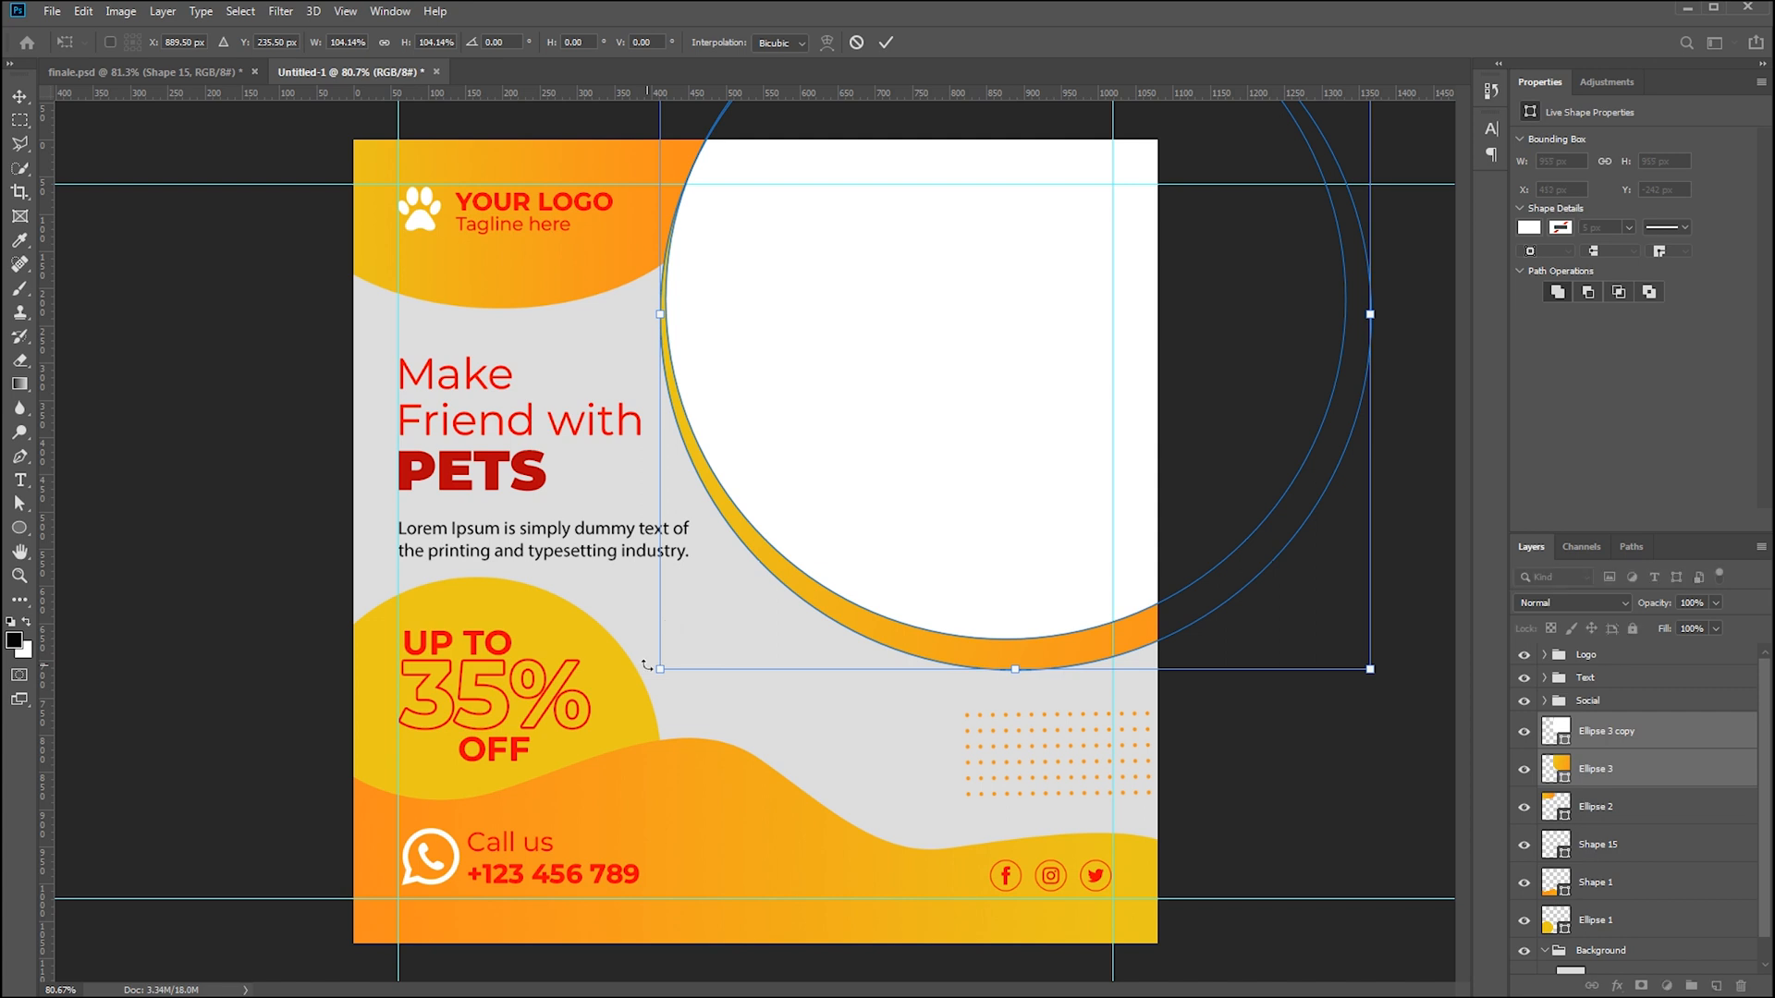
key(Return)
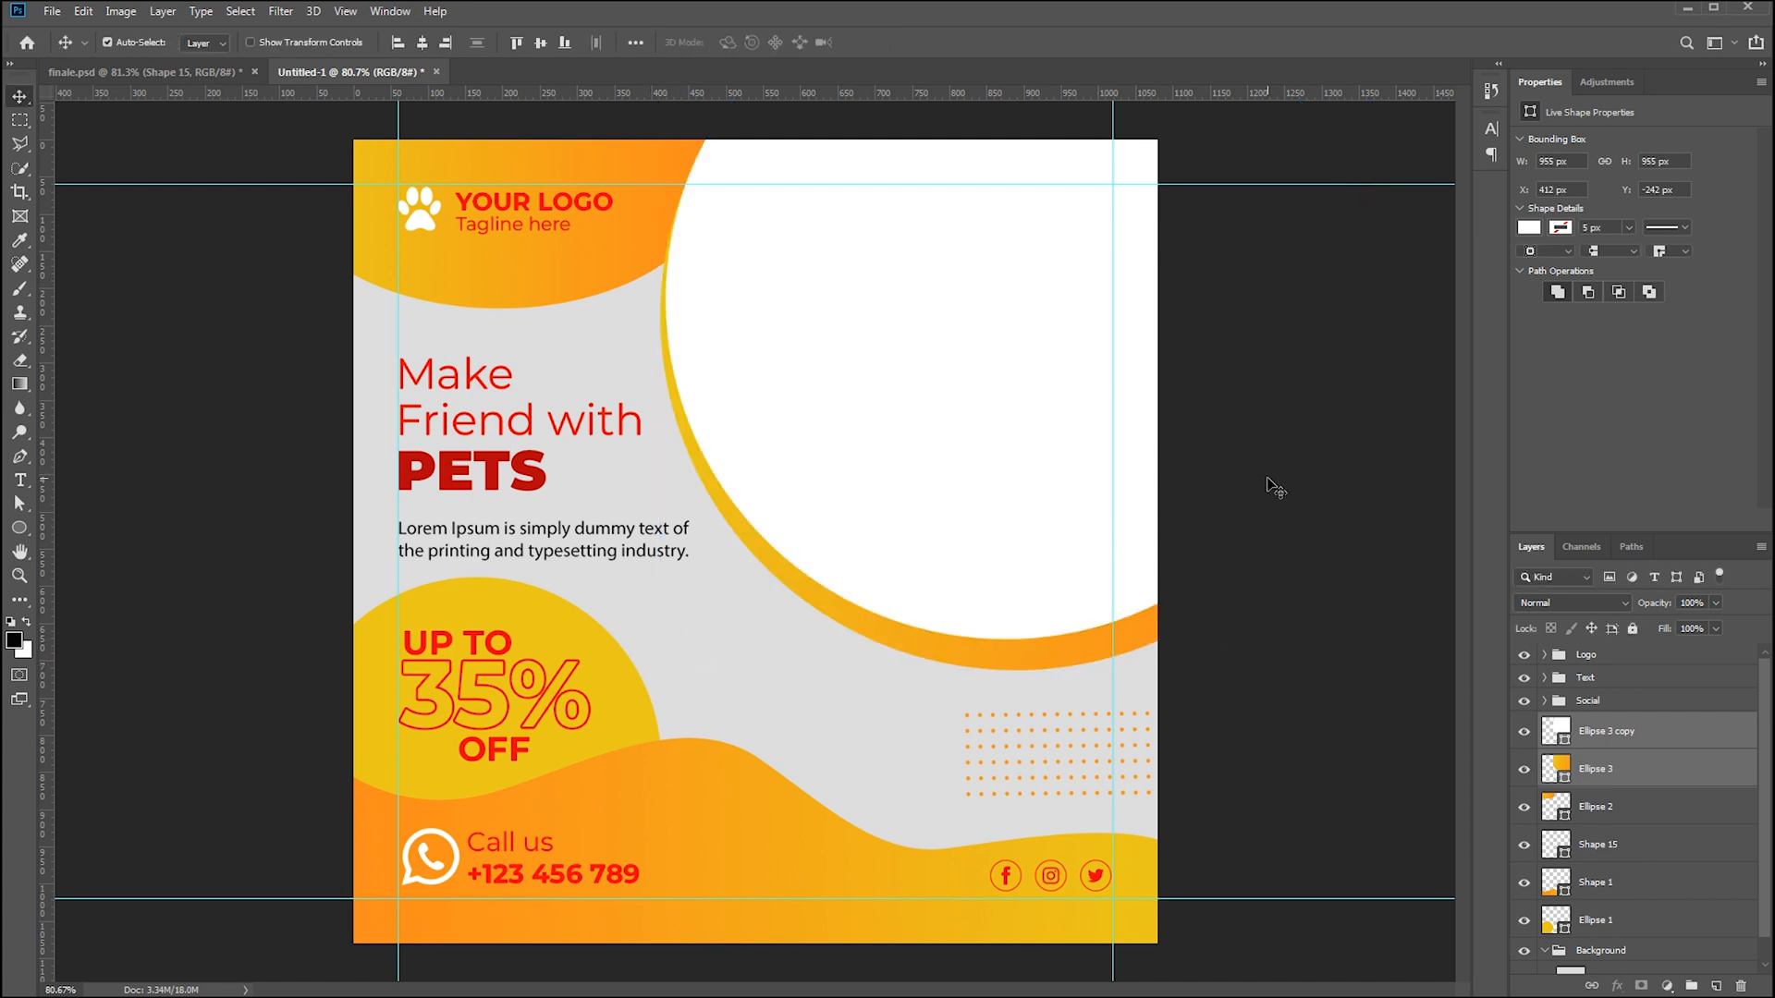
Nudge the white circle 2 px right and a few pixels up inside the gradient circle, and deselect it
click(1276, 487)
click(960, 499)
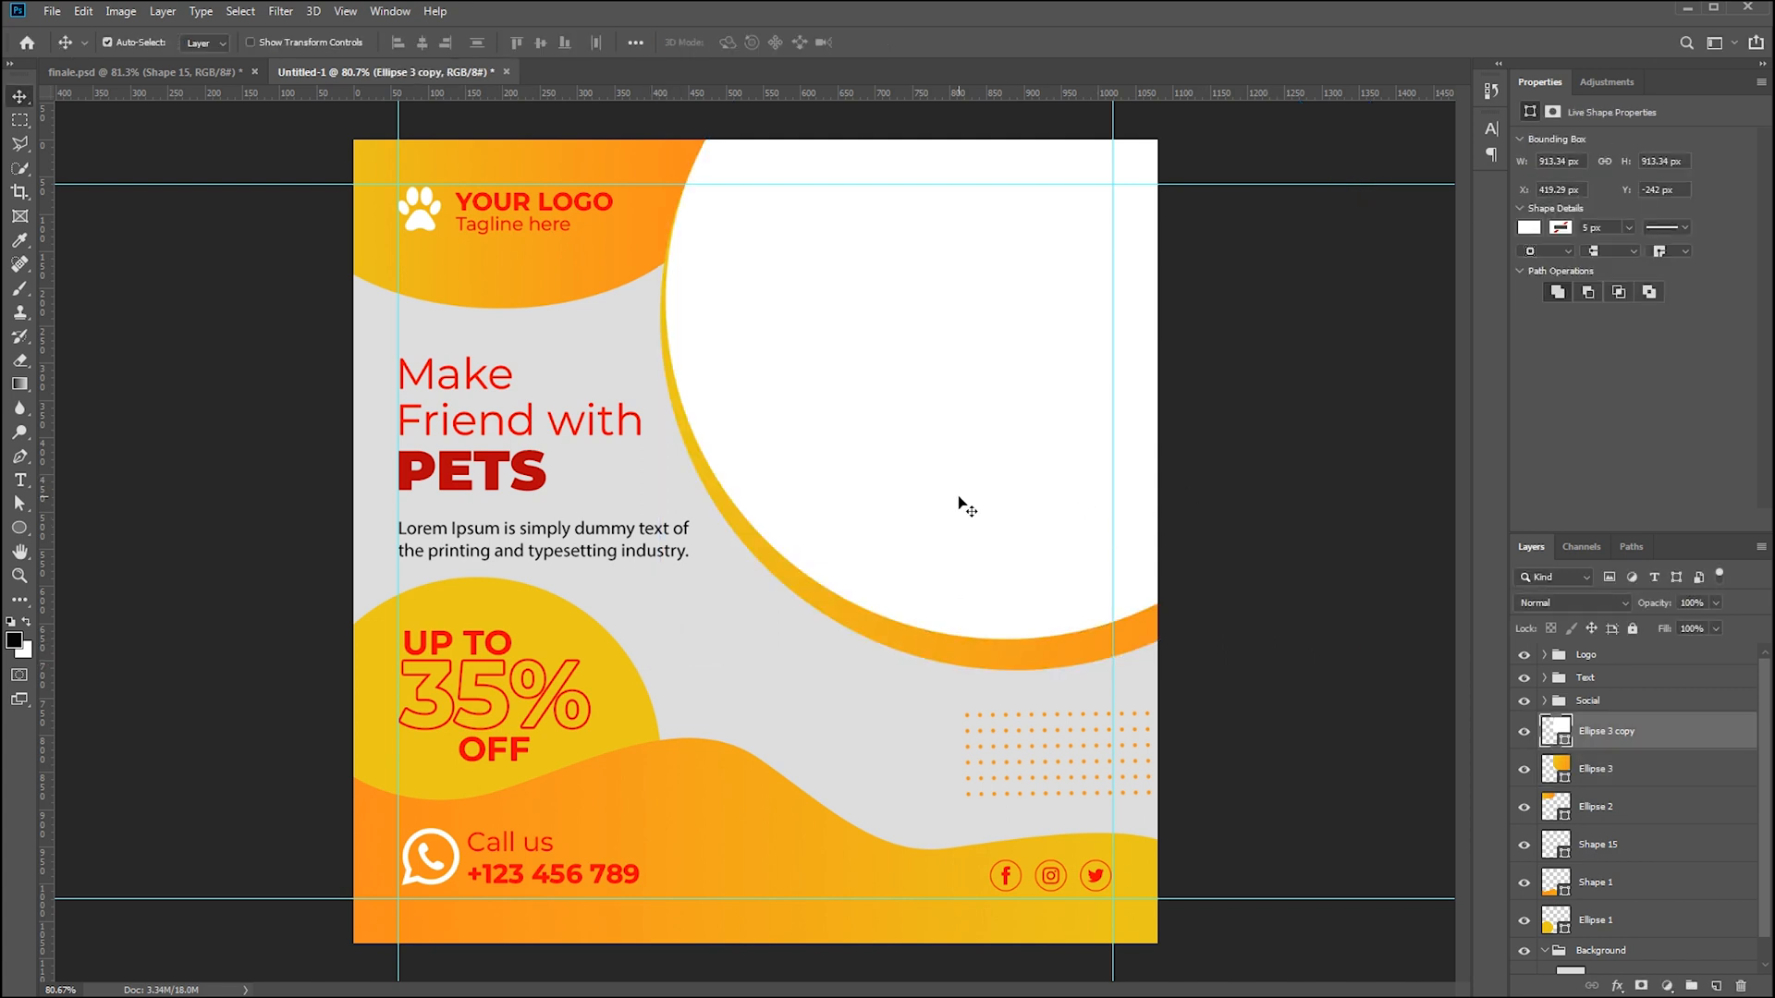
key(Up)
key(Up)
key(Right)
key(Right)
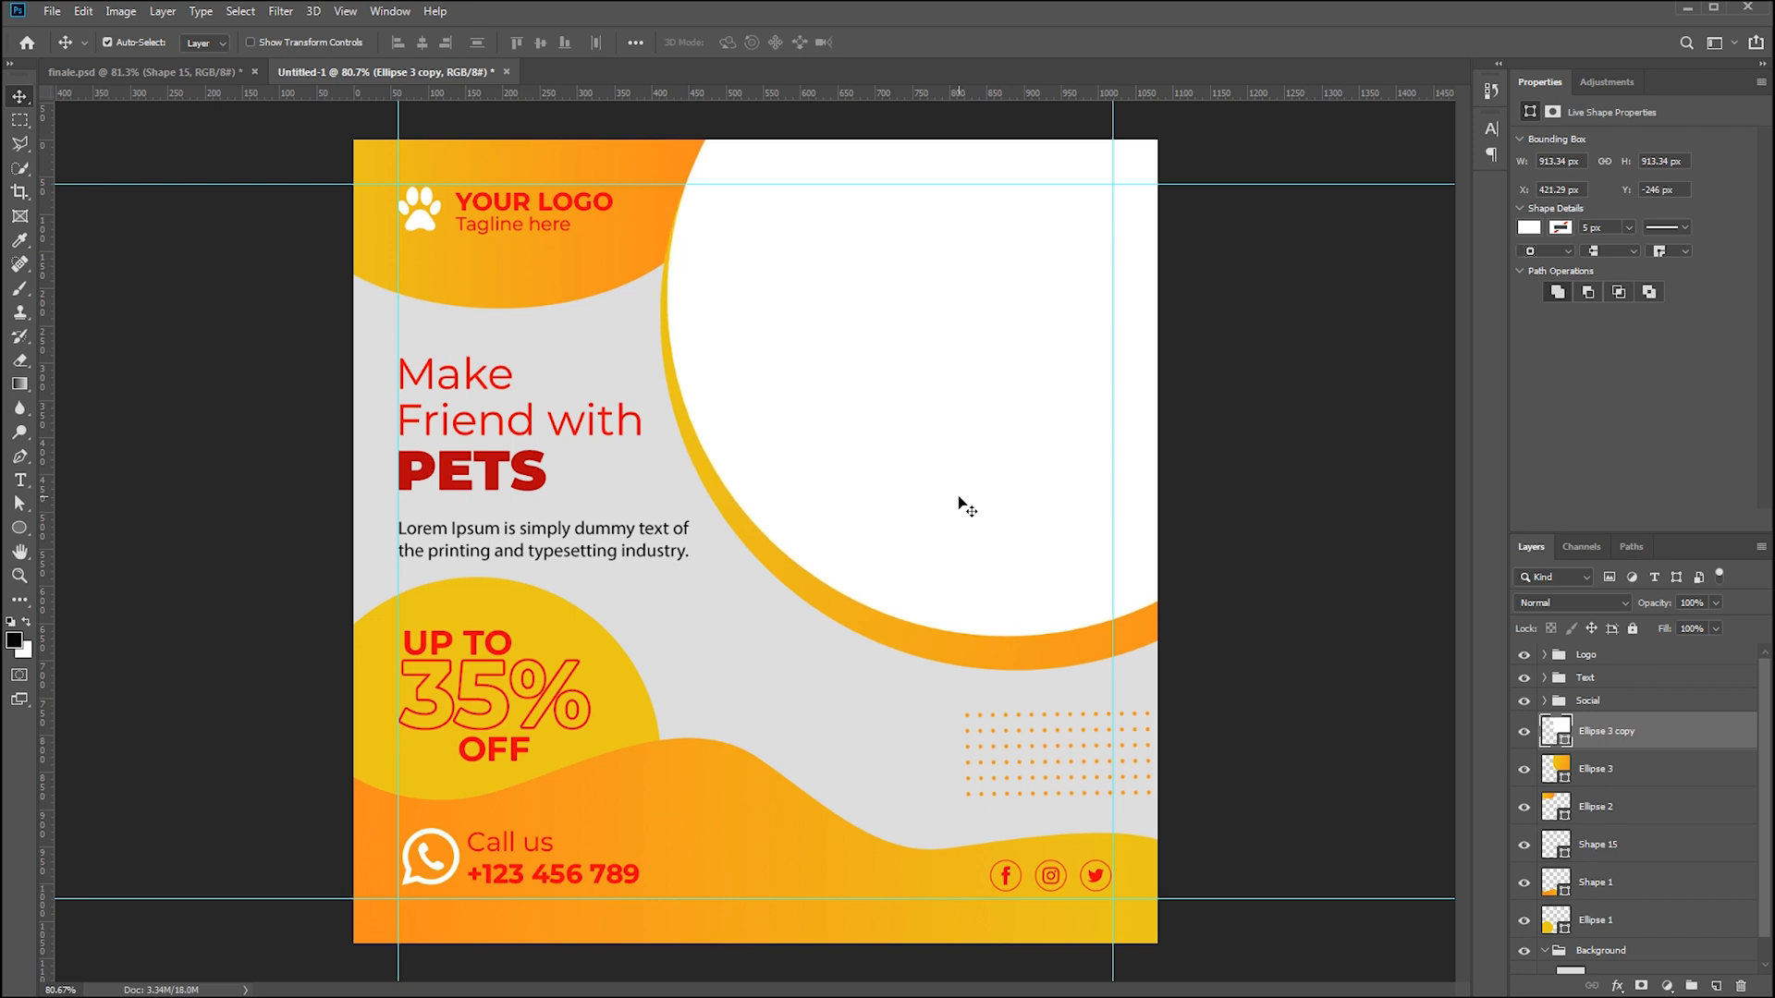
click(1209, 481)
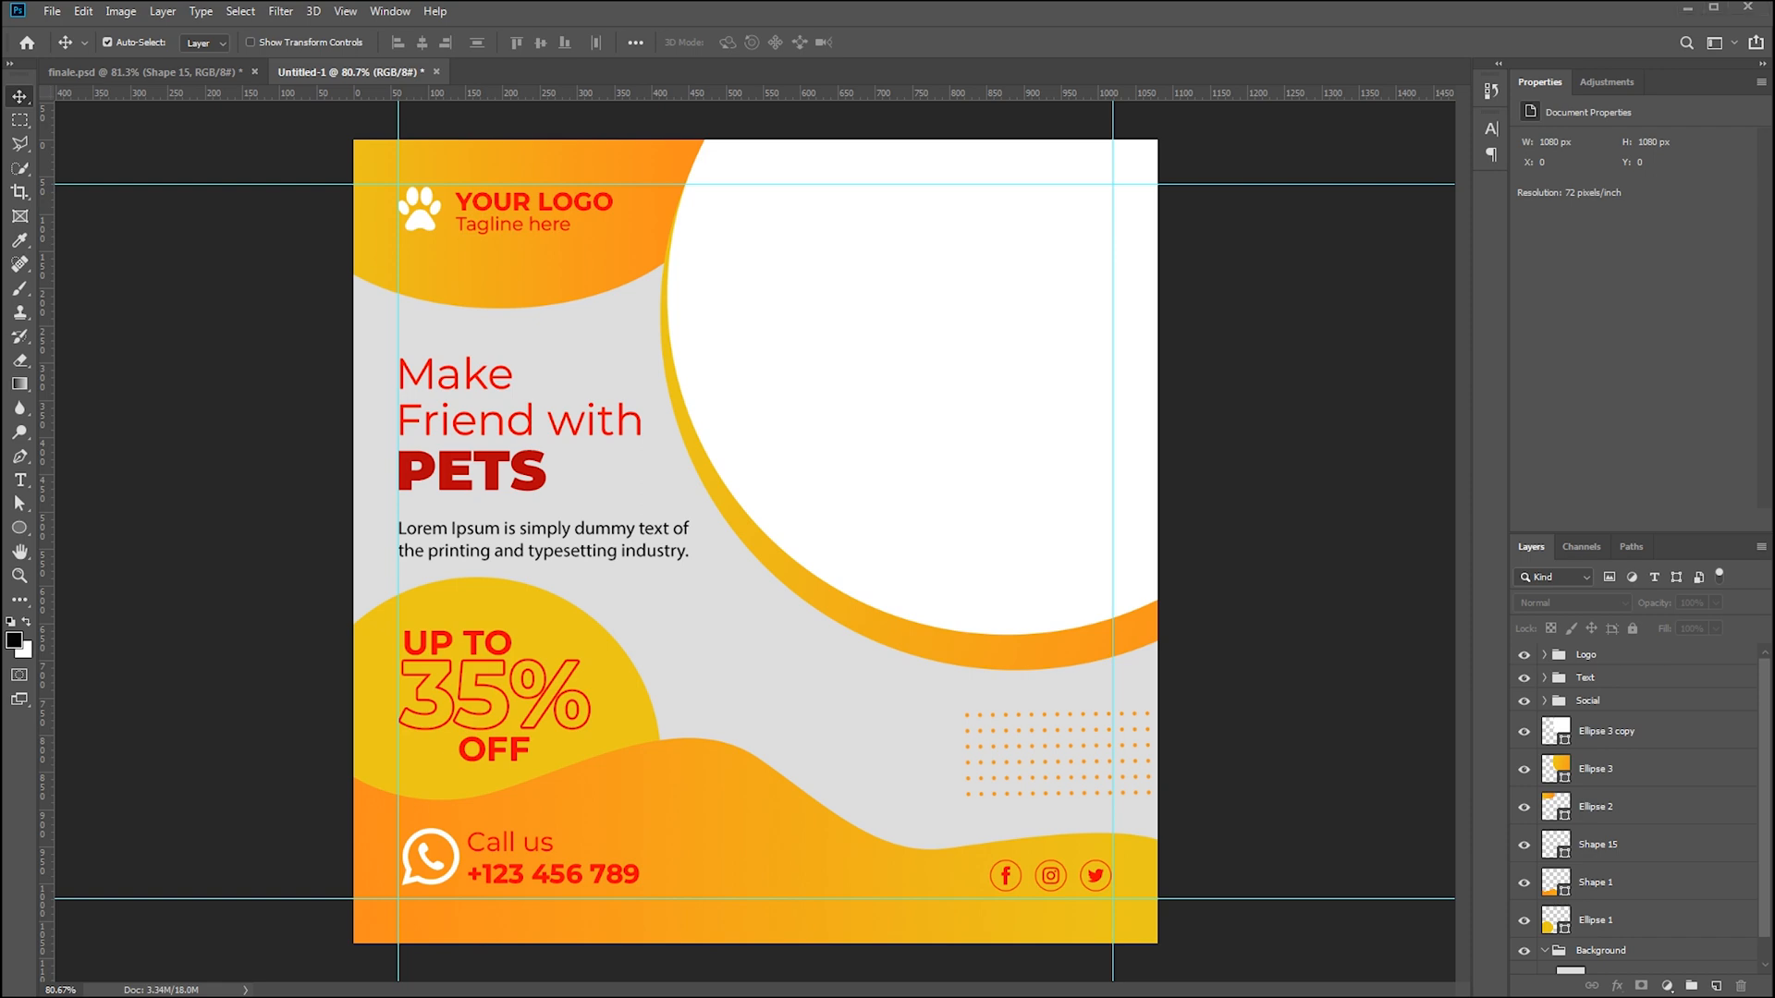
Place the young-woman-with-her-pet-french-bulldog-park photo over the white circle at the canvas's top edge, with its layer directly below the Social group
drag(359, 237, 917, 379)
drag(819, 489, 974, 327)
drag(1646, 680, 1651, 753)
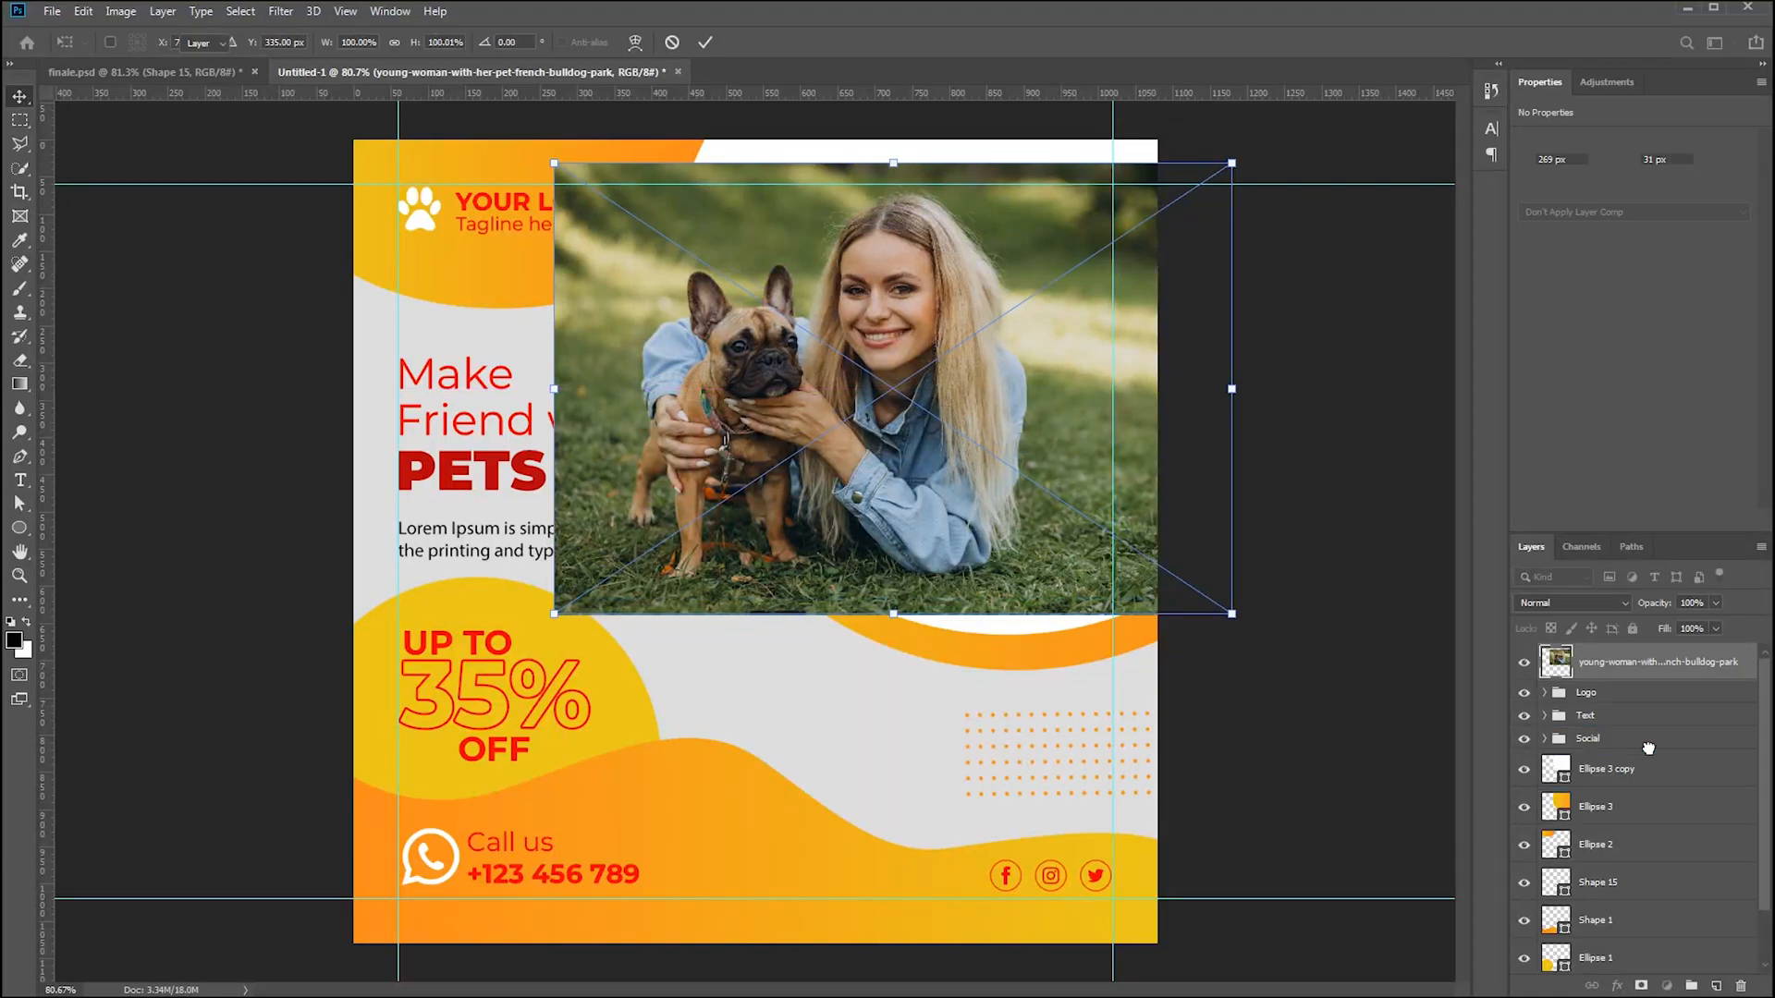
drag(938, 462, 997, 438)
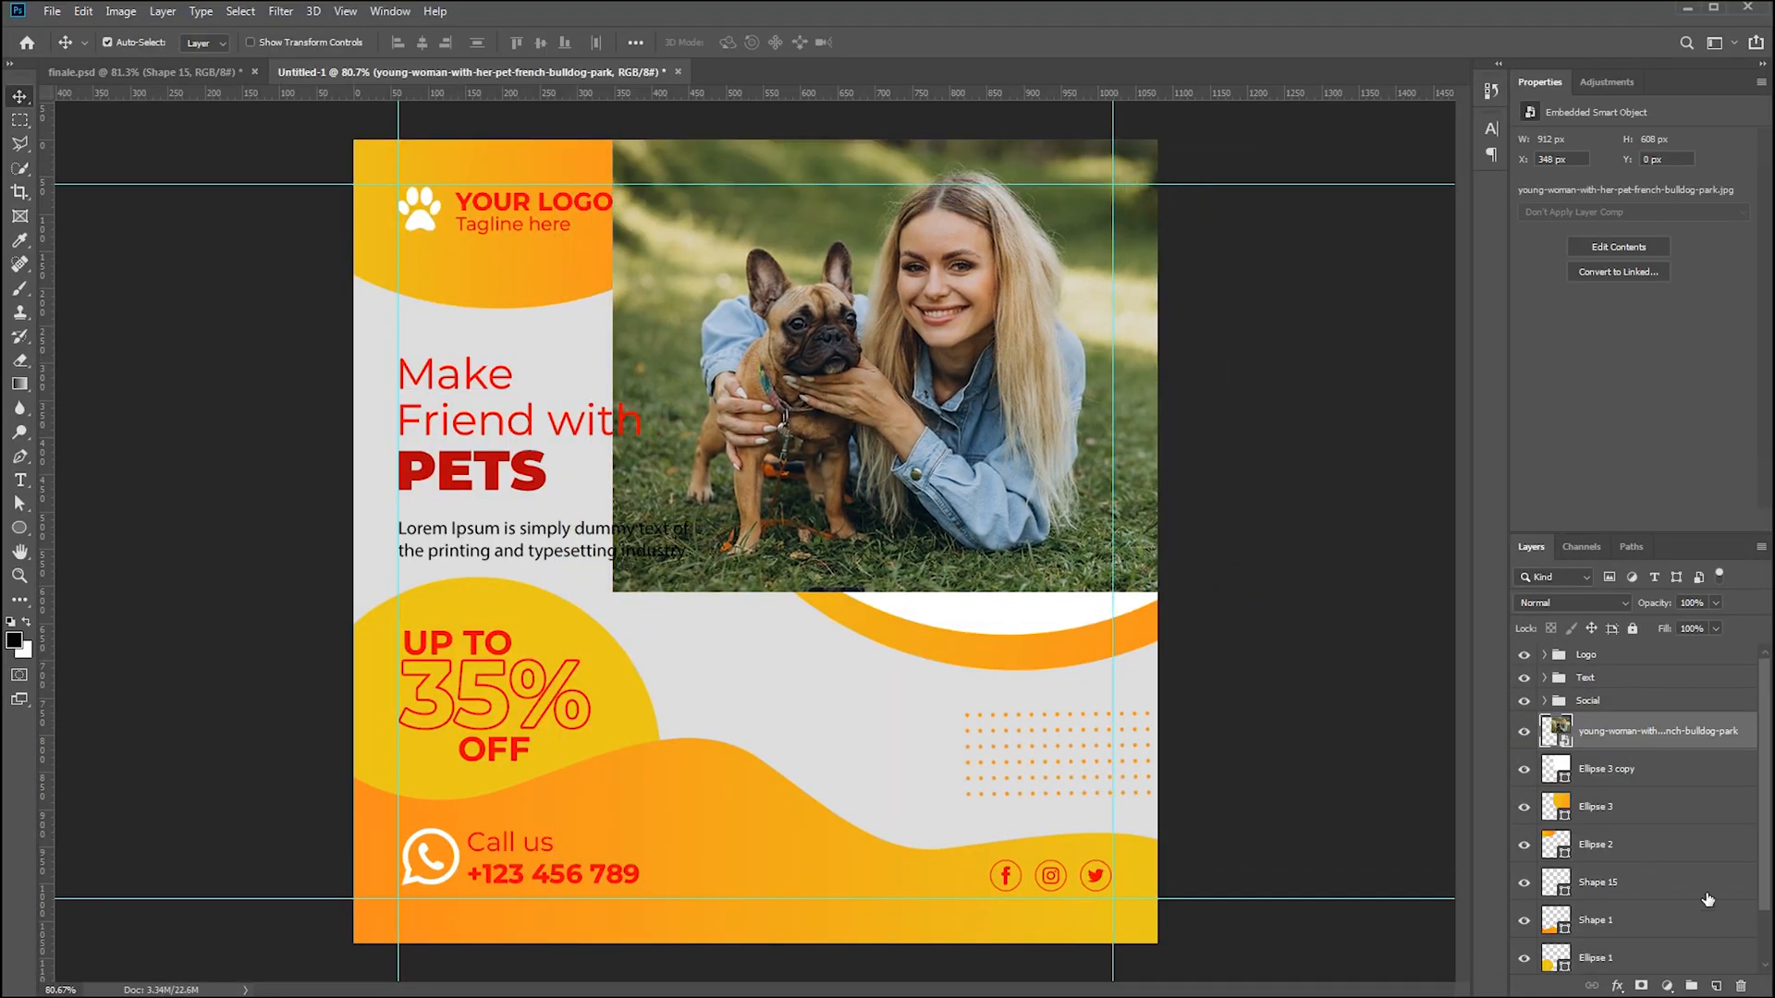
Clip the photo to the white circle and enlarge it to about 1007 x 671 px so it fills the circle
alt+click(1560, 748)
key(ctrl+t)
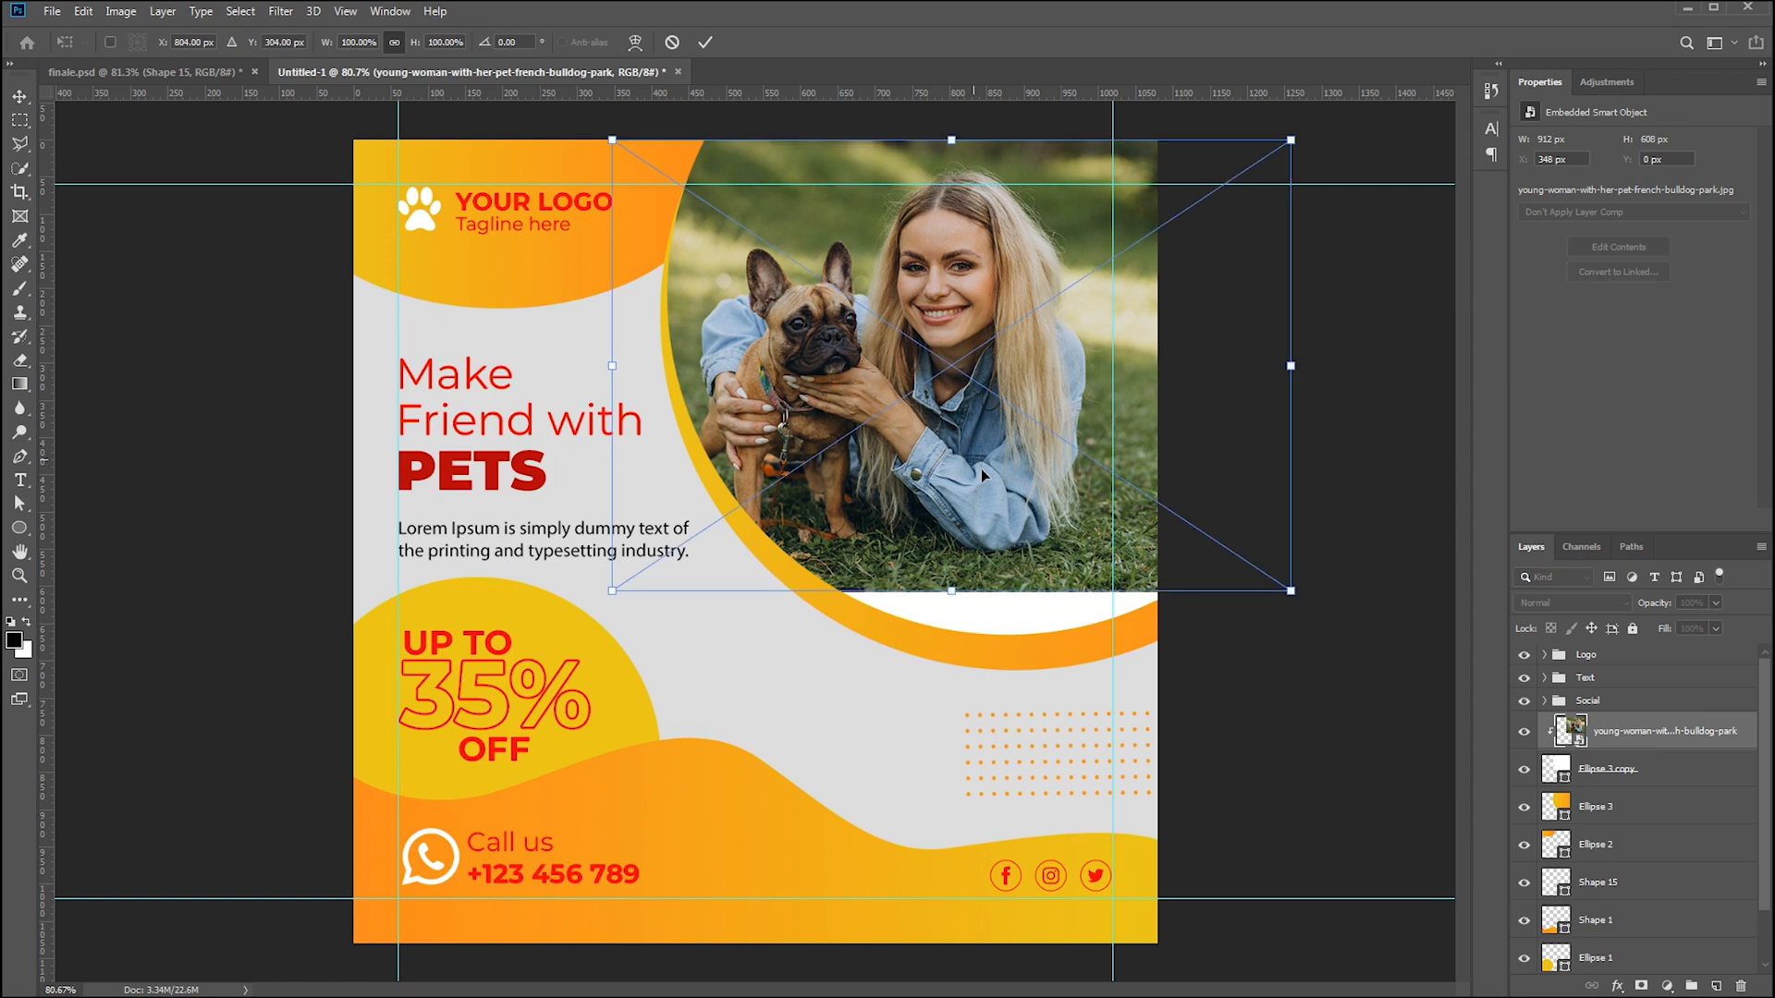
drag(1291, 593, 1356, 656)
key(Return)
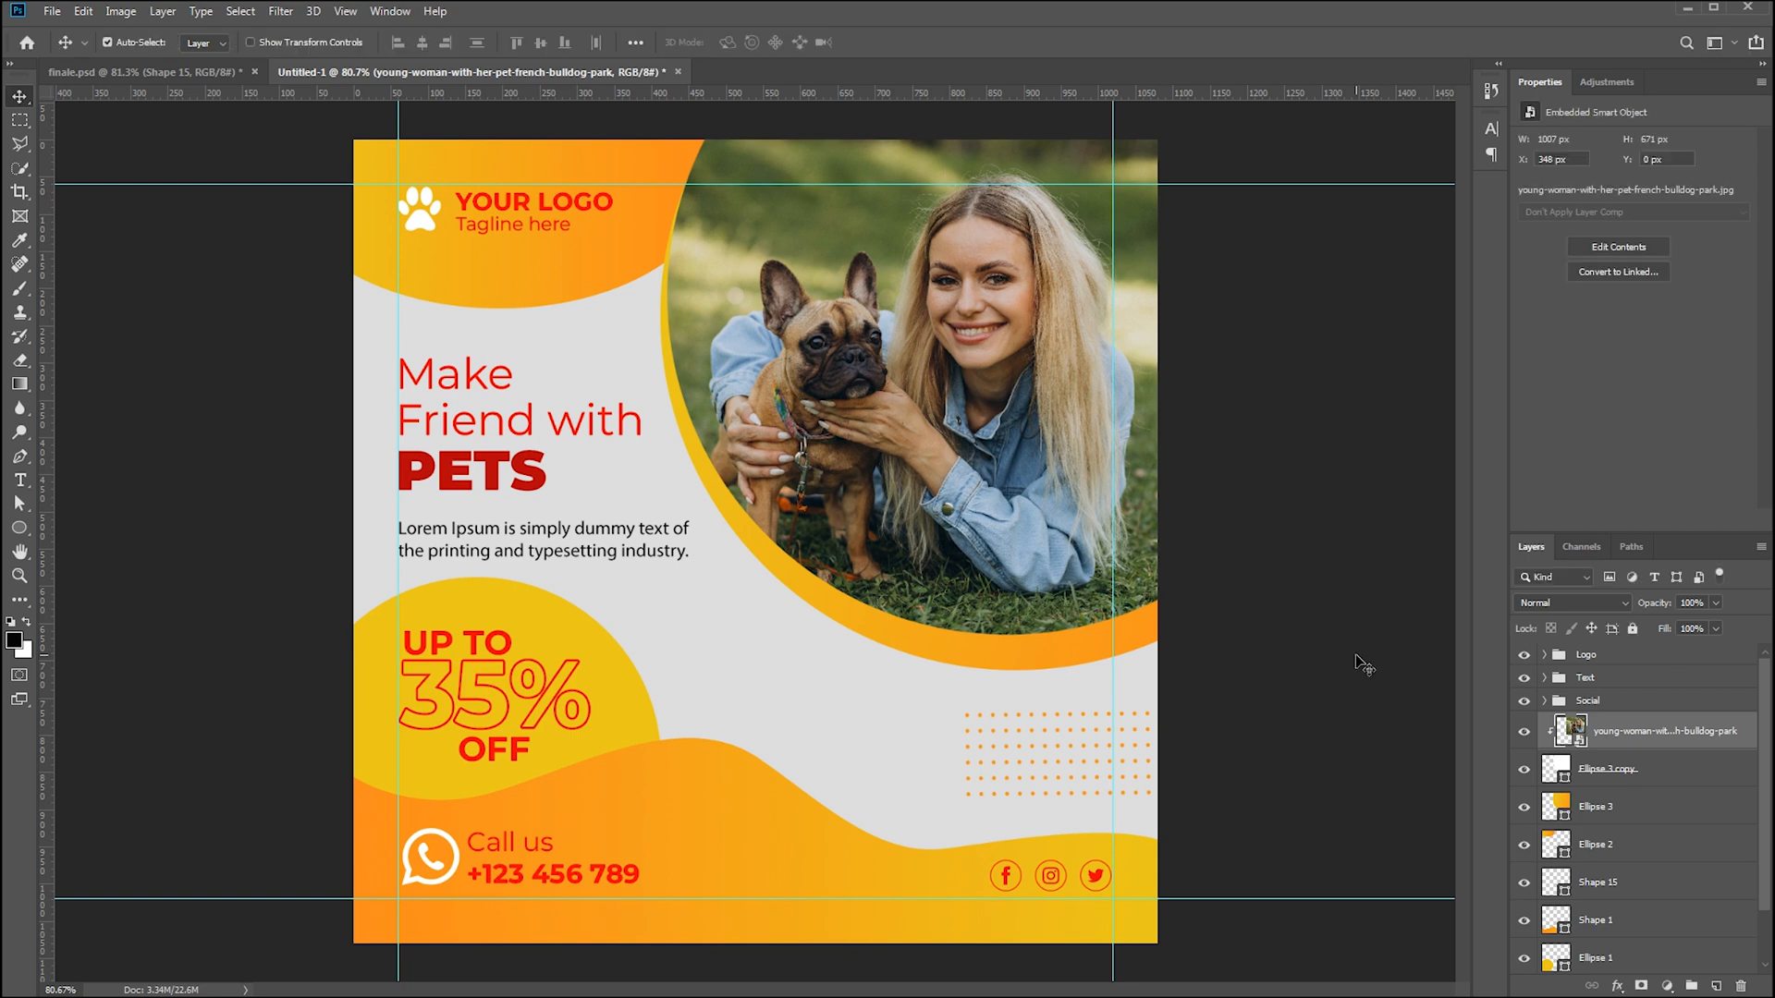
click(1313, 472)
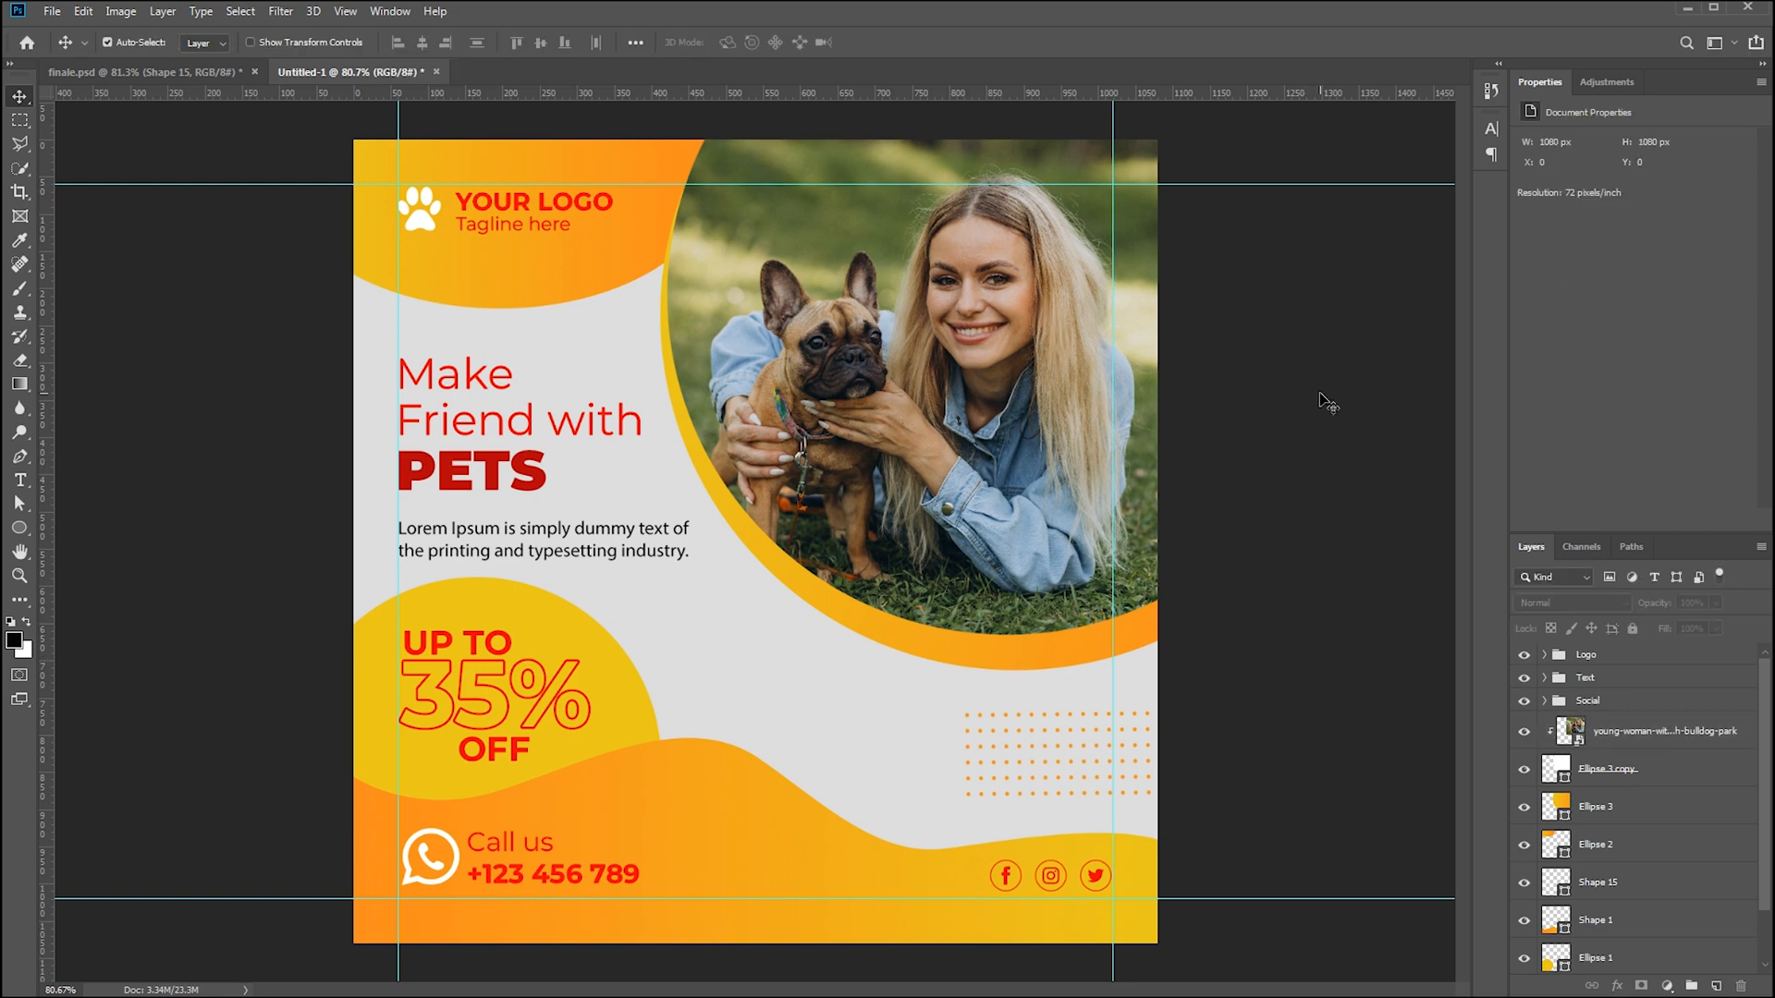
Group the photo and white circle layers, and name the group Photo
click(1656, 736)
click(1624, 781)
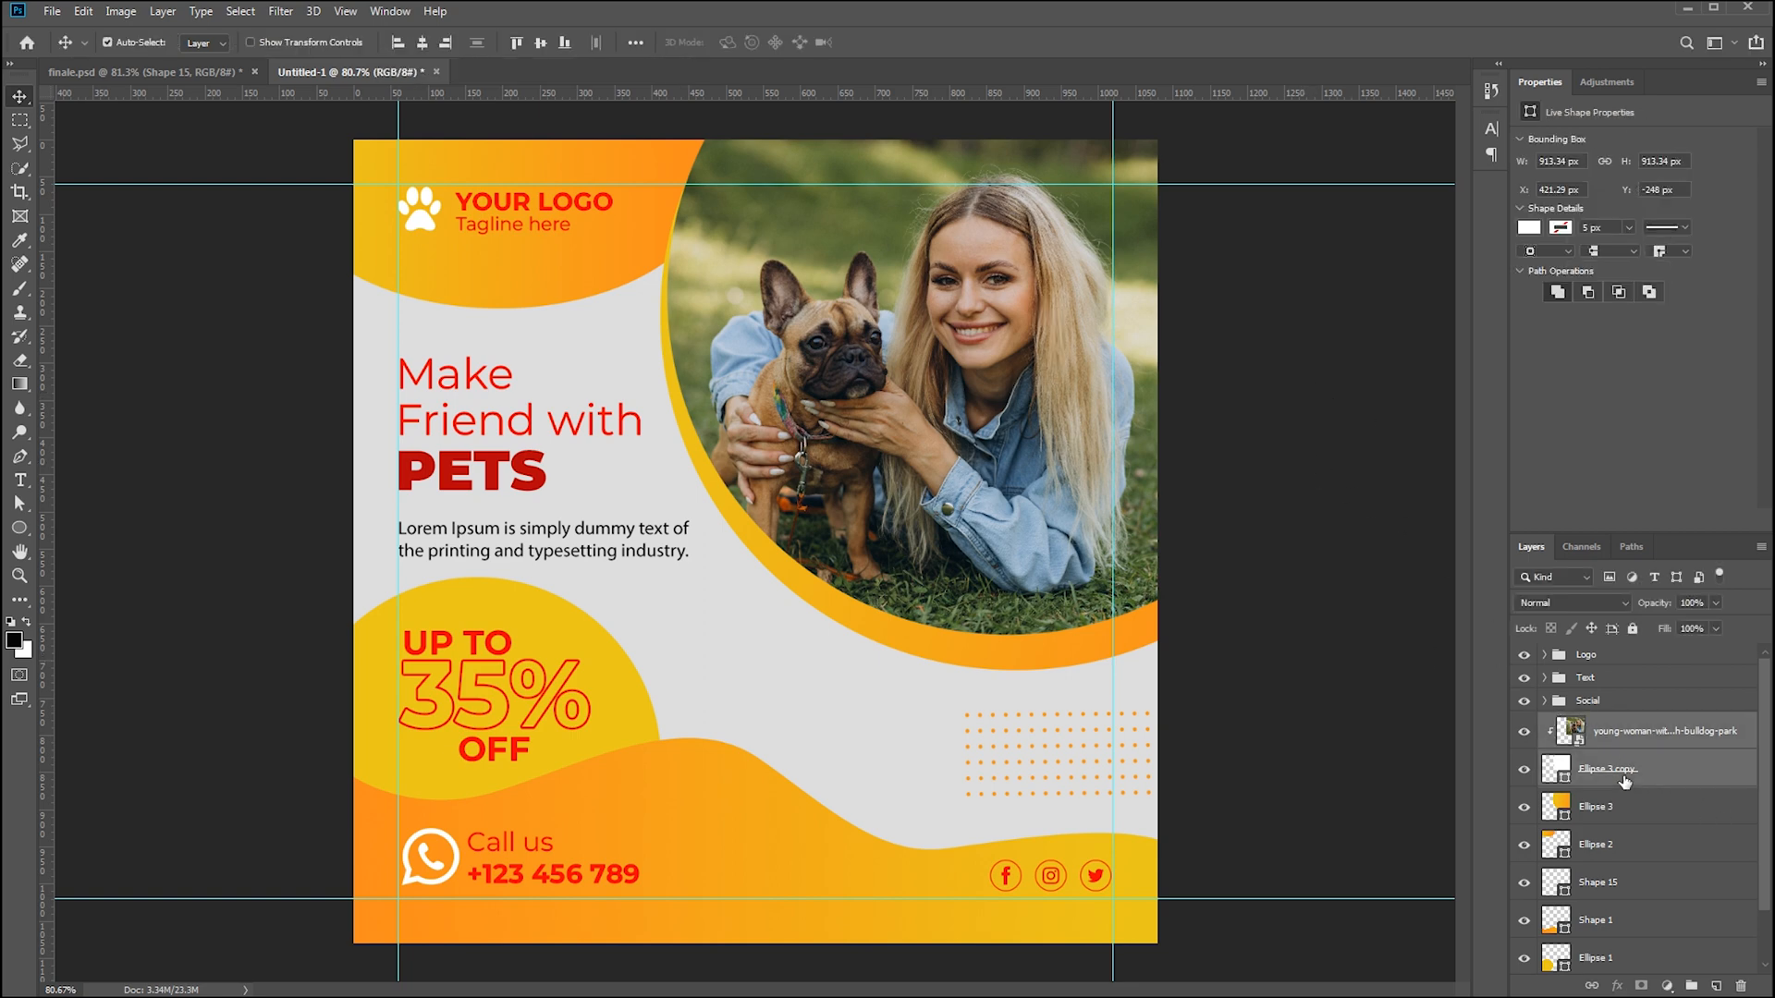
key(ctrl+g)
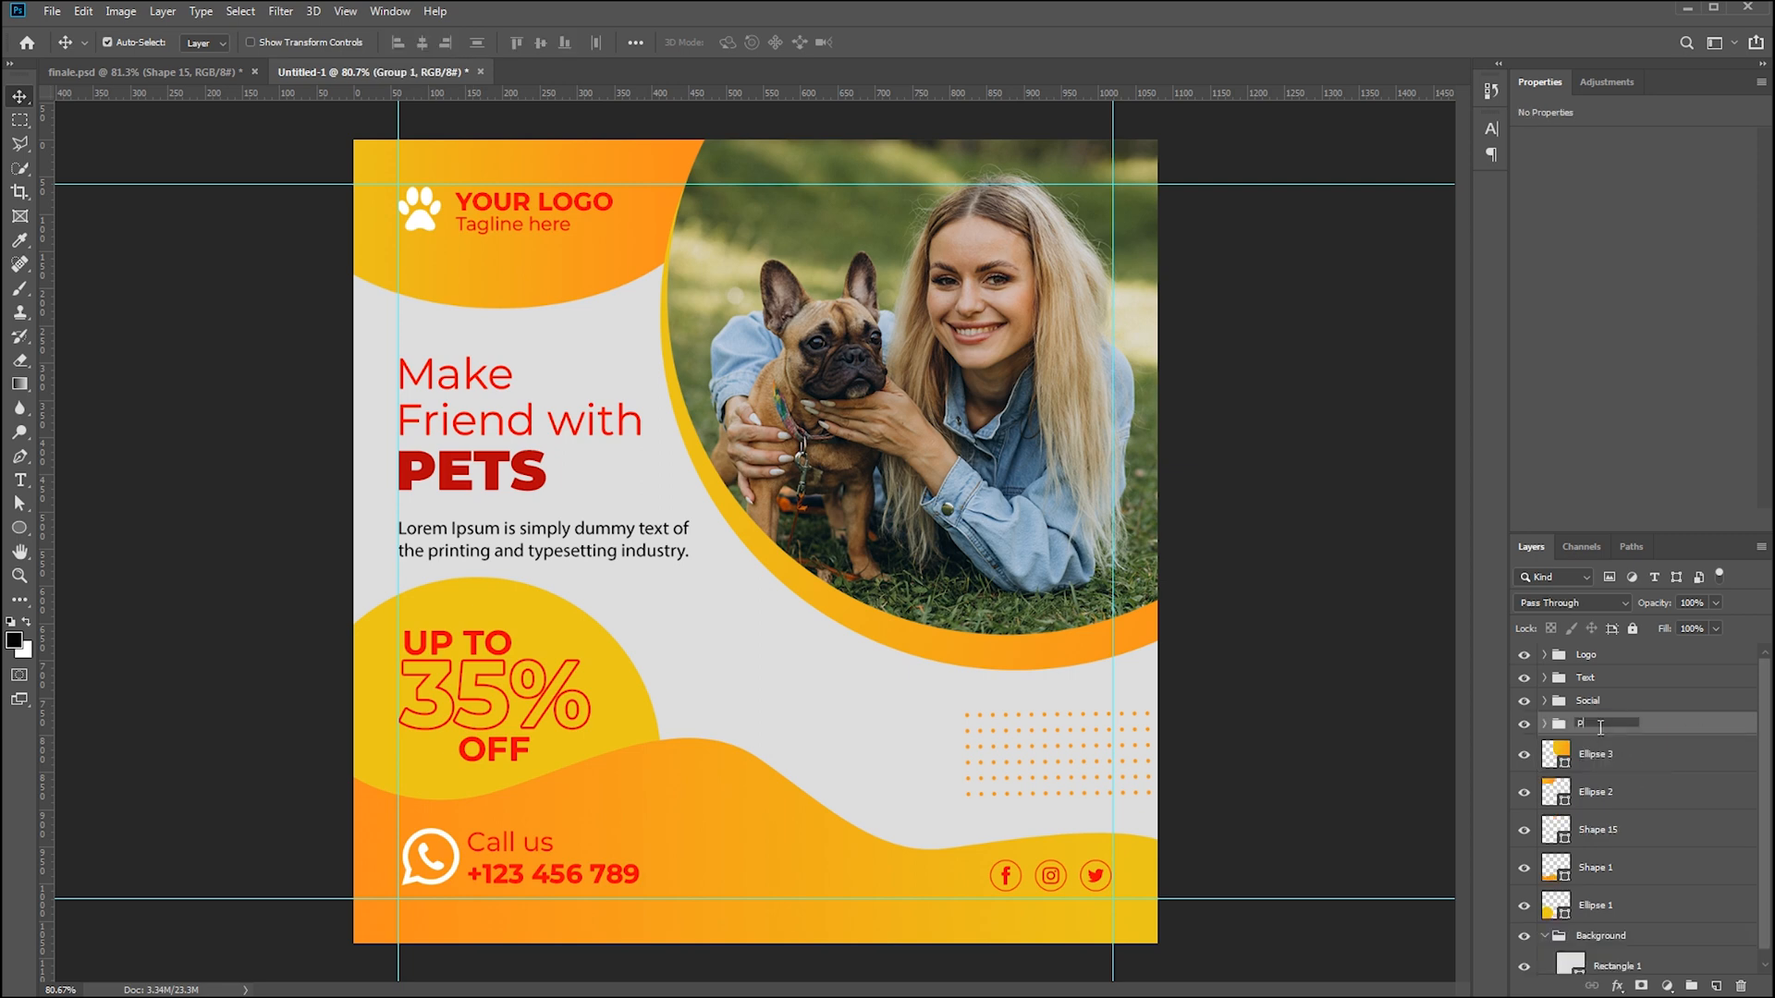
text(Photo)
key(Return)
Group the layers from Ellipse 3 down to Ellipse 1, and name the group Shapes
click(1620, 766)
shift+click(1629, 906)
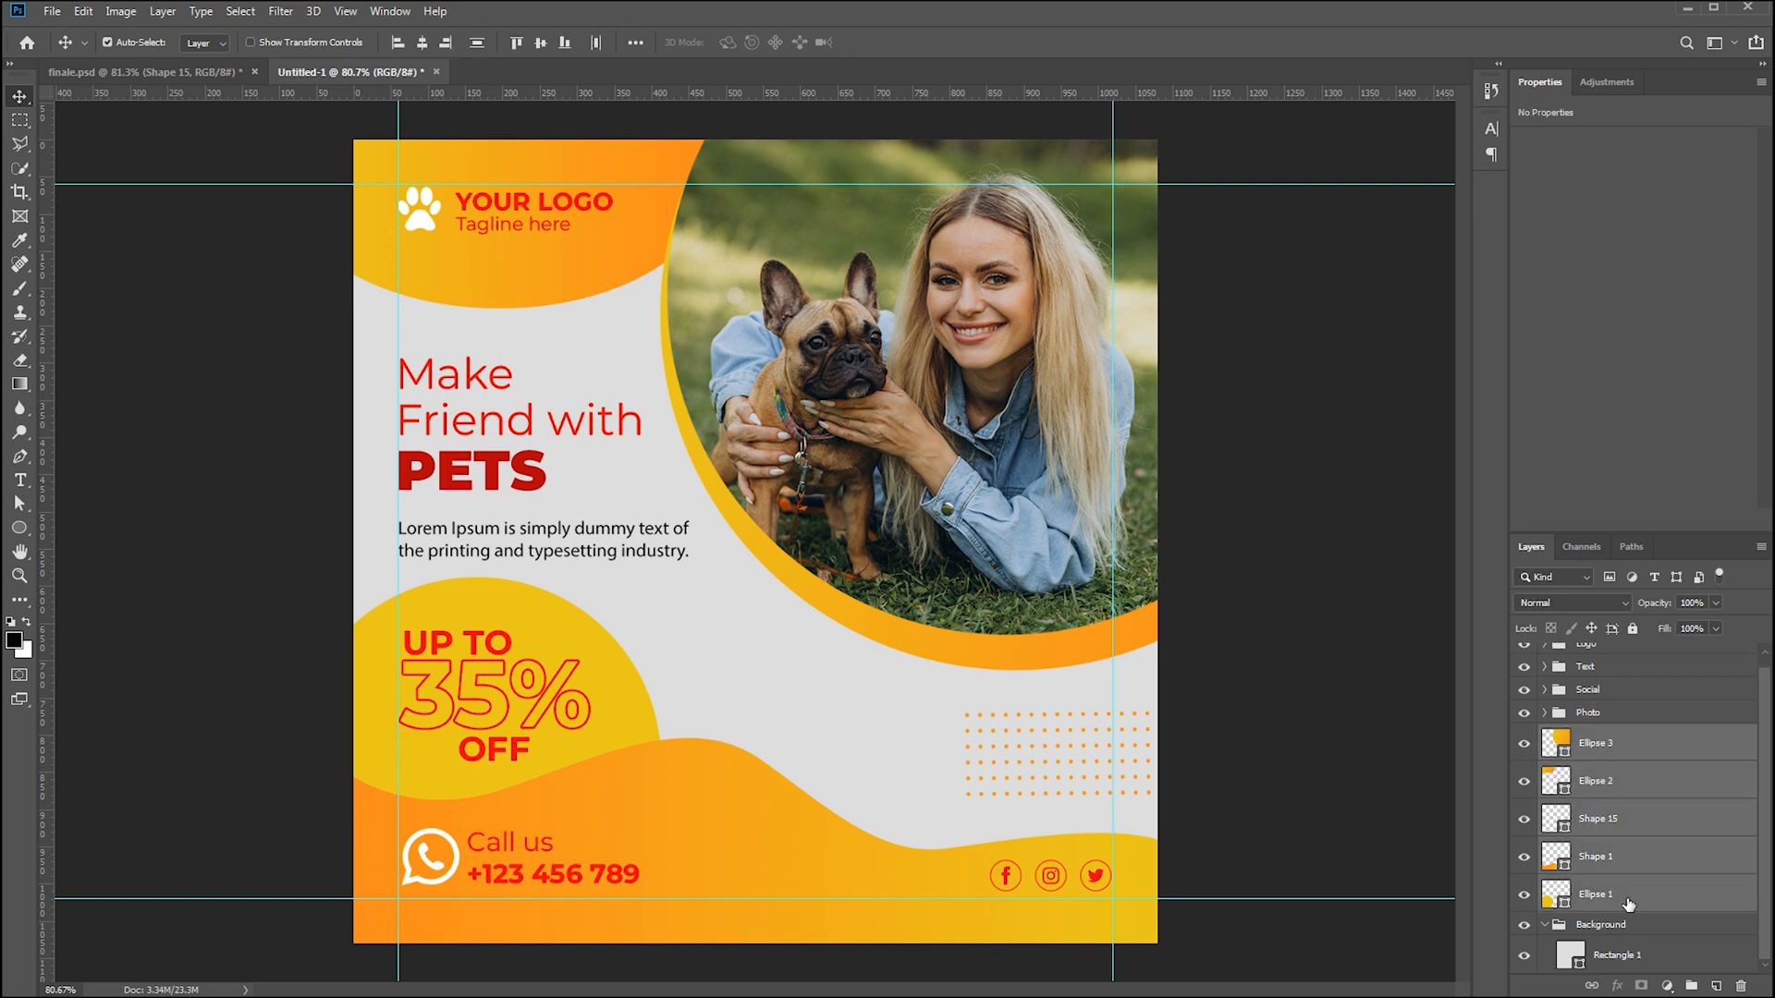
key(ctrl+g)
double_click(1607, 747)
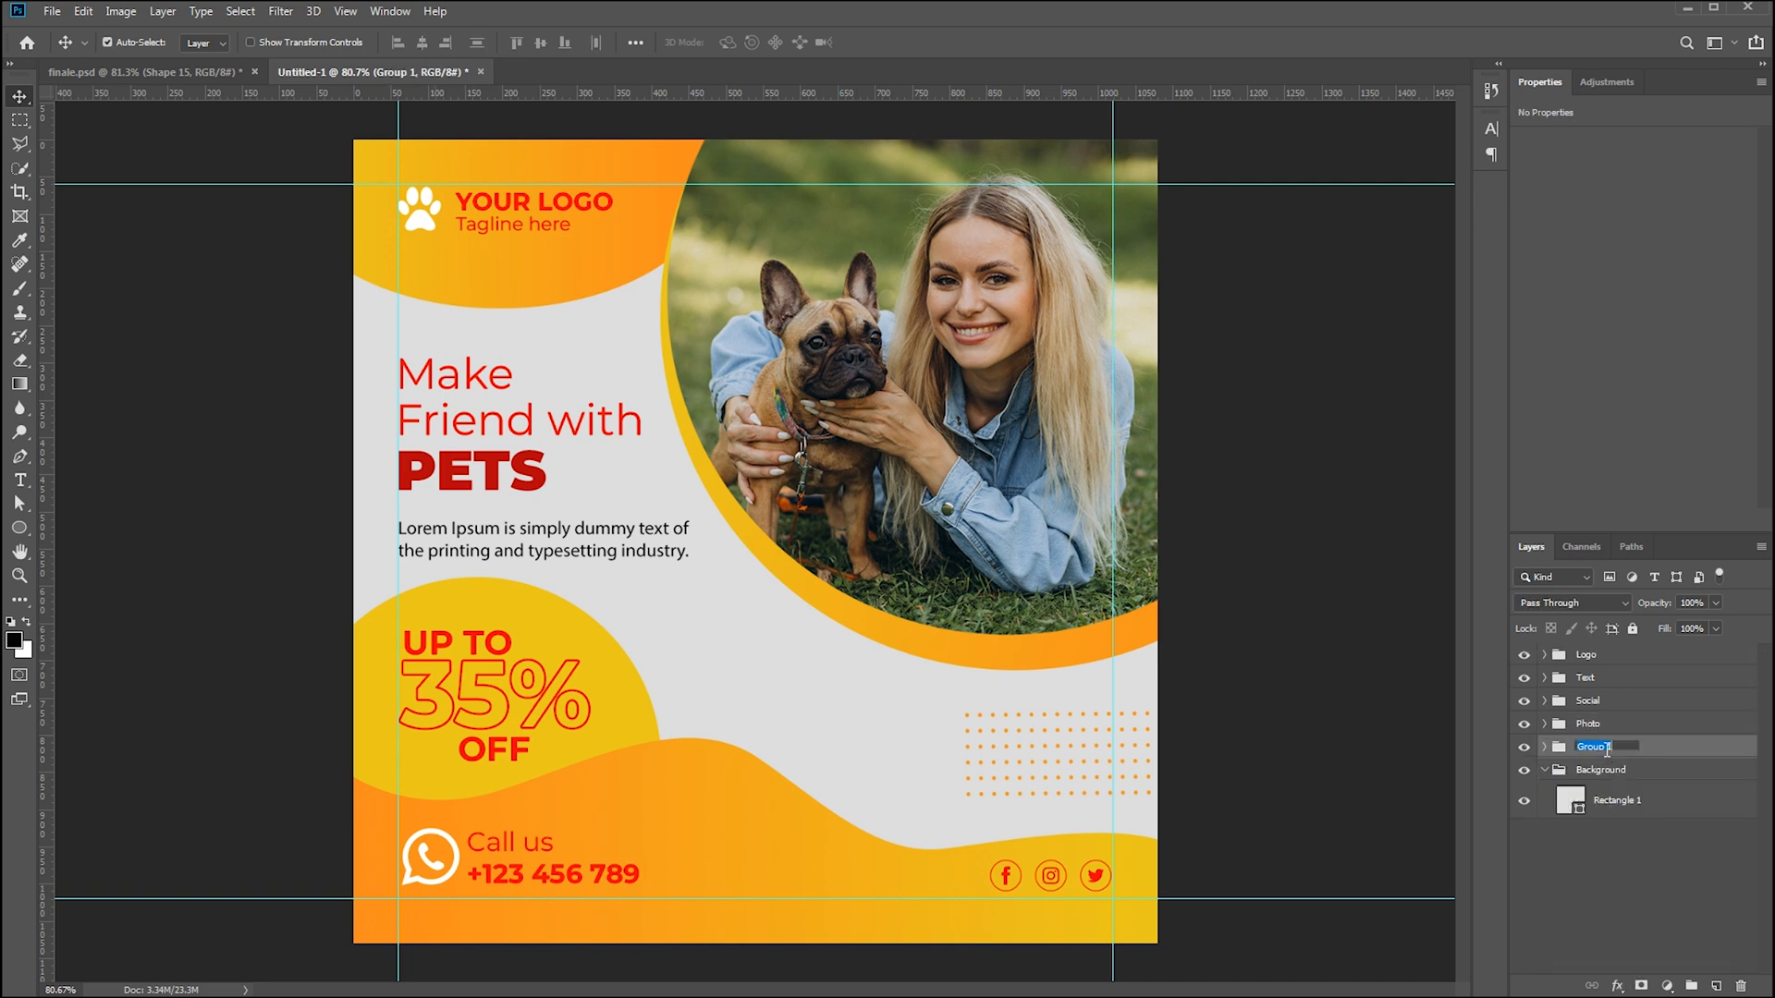
text(Shapes)
key(Return)
Collapse the Background group and hide the guides
click(1545, 771)
key(ctrl+semicolon)
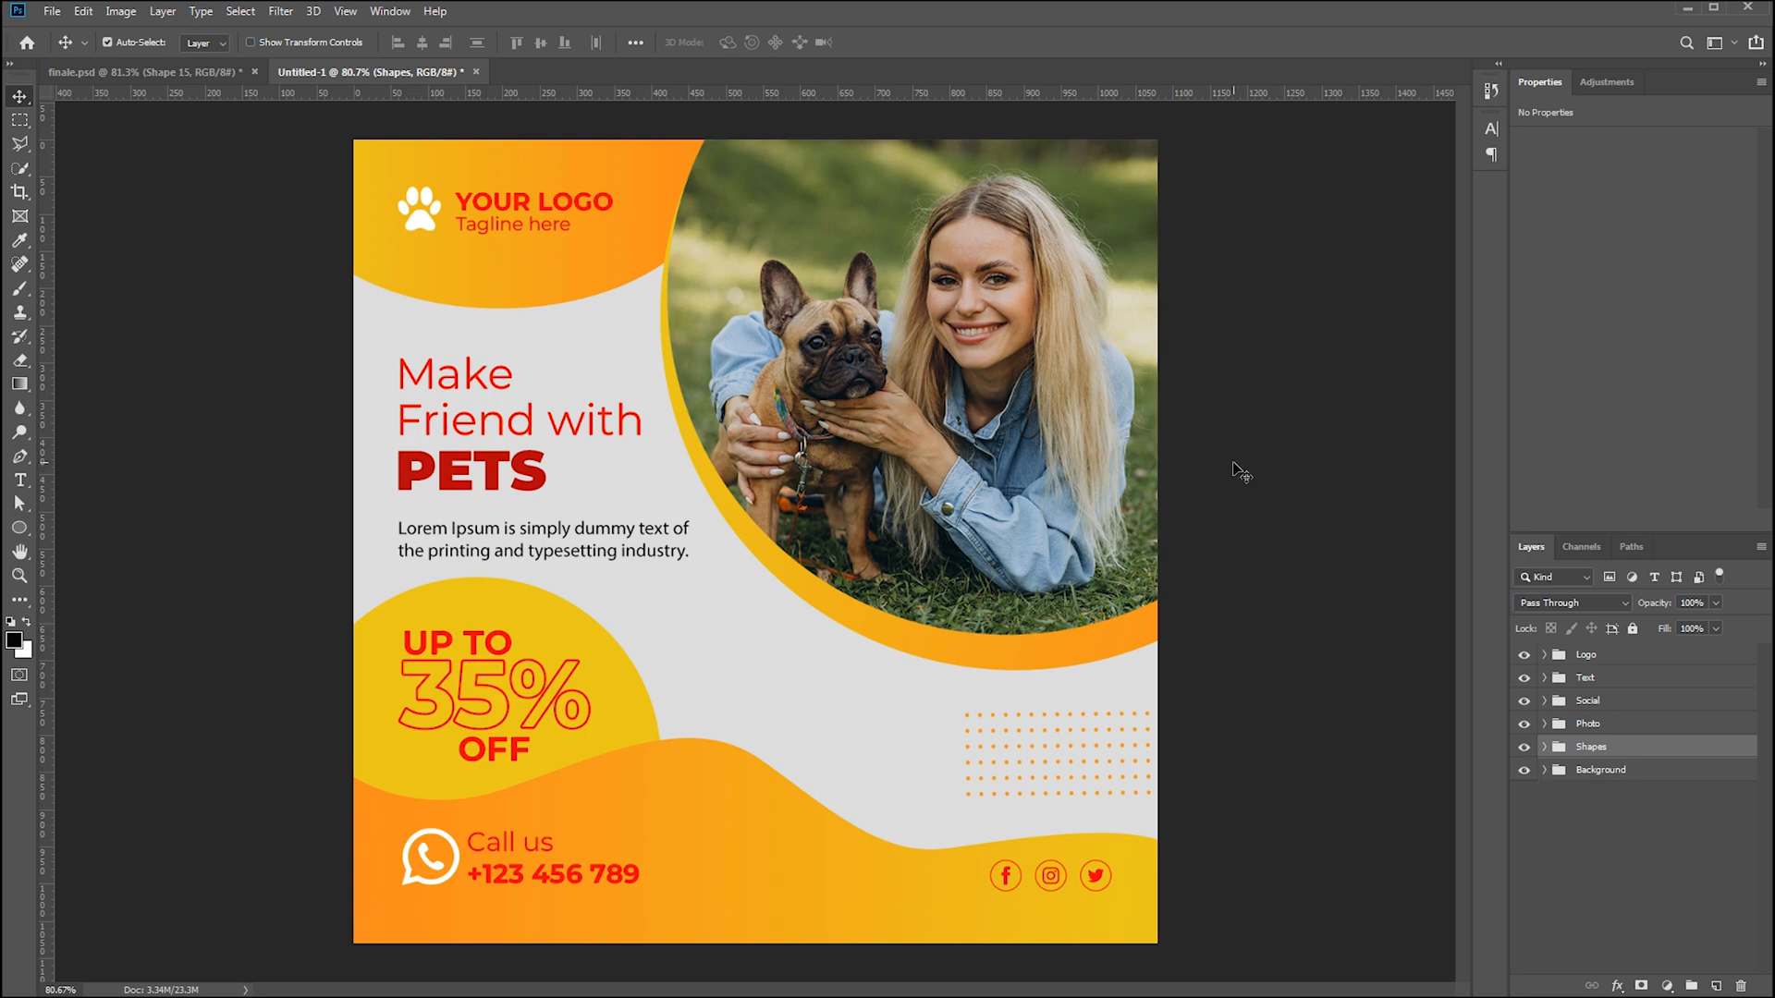